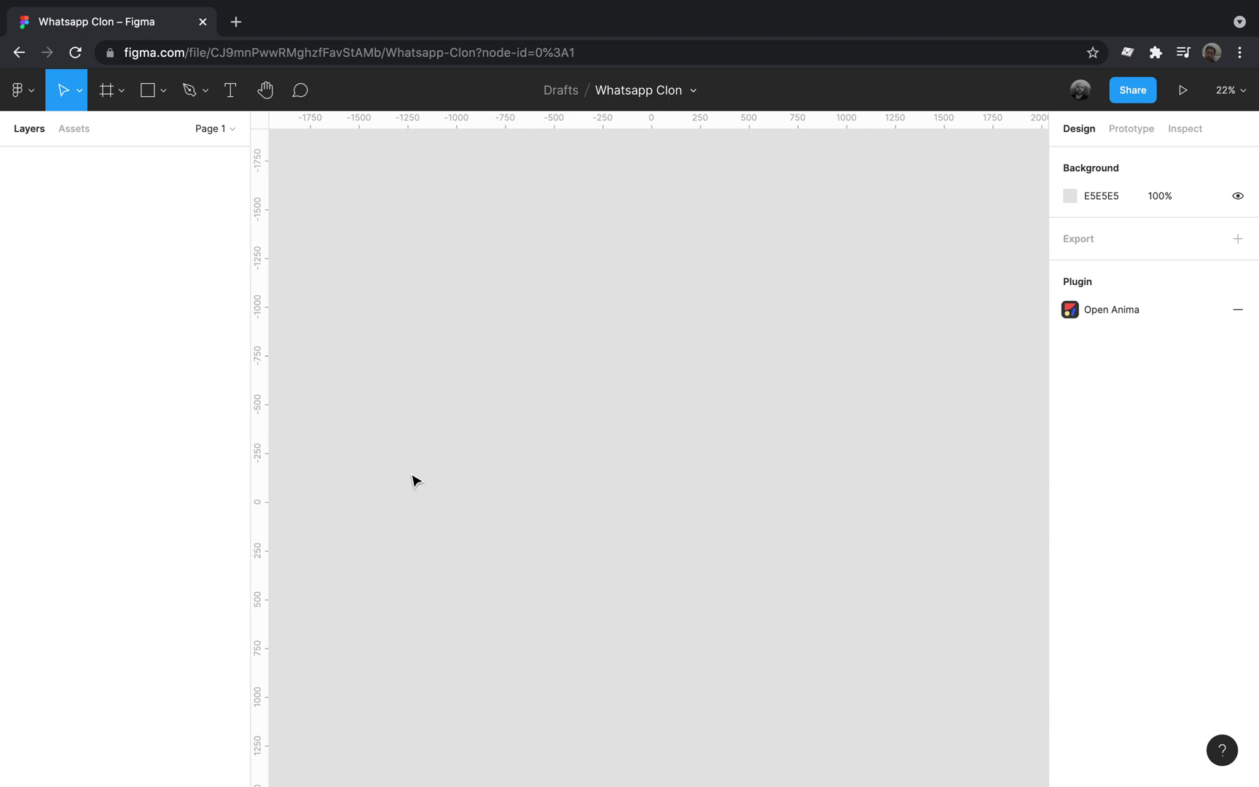
- Create a 411×823 Google Pixel 2 XL phone frame positioned at X 0, Y 0
left_click(107, 93)
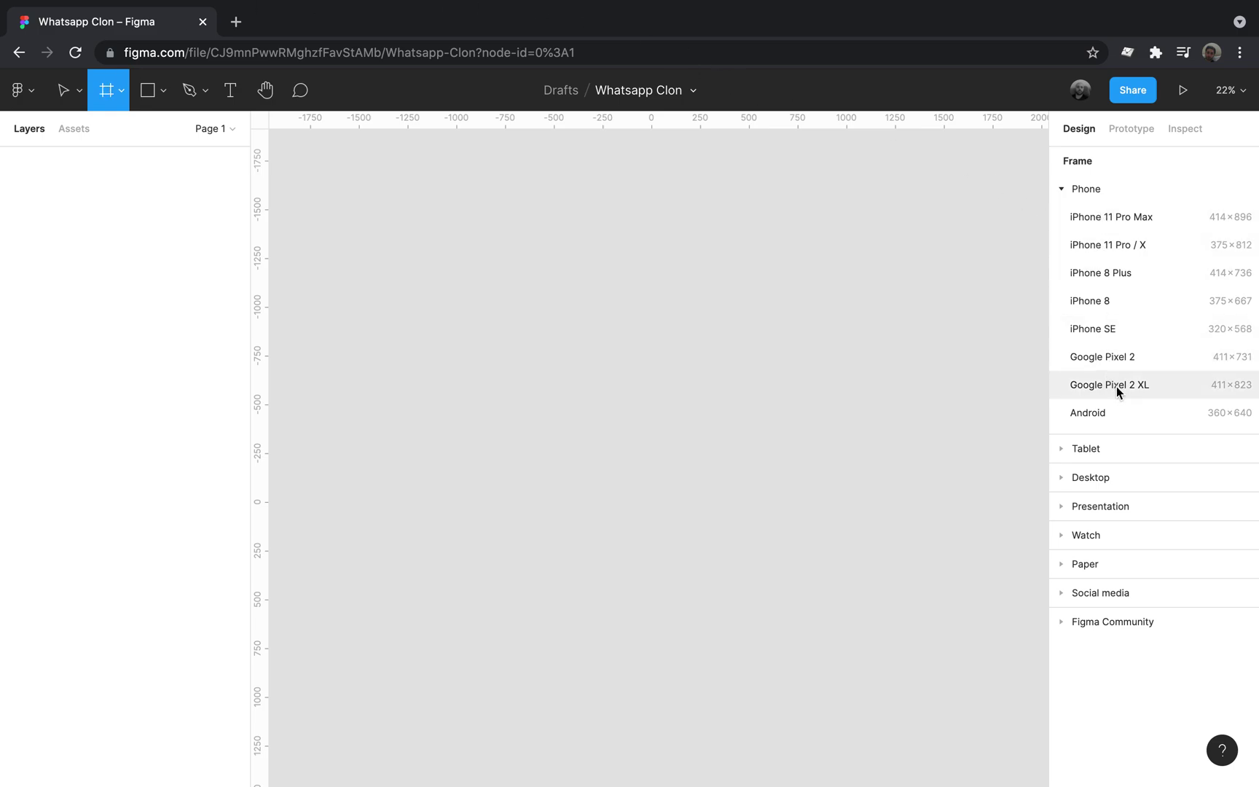
left_click(1116, 384)
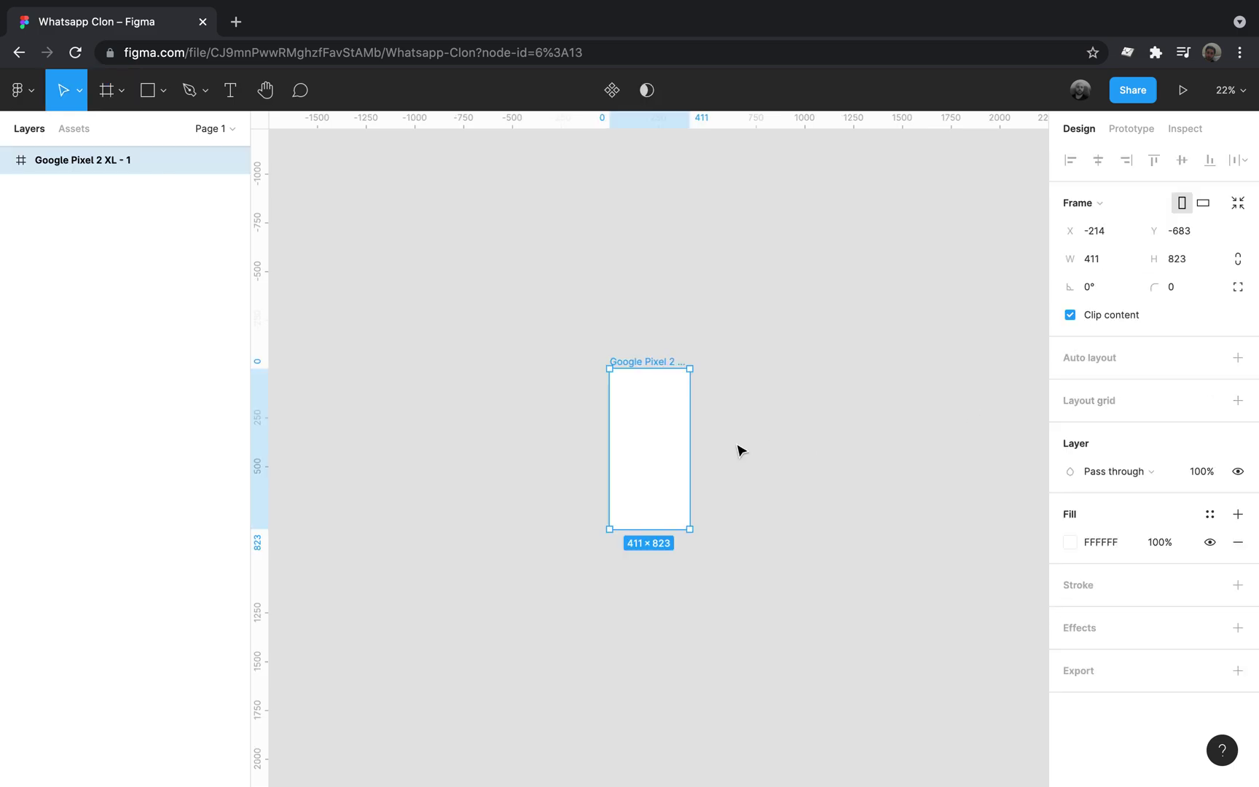
left_click(1098, 233)
key("ctrl+a")
type("0")
key("Return")
left_click(1180, 242)
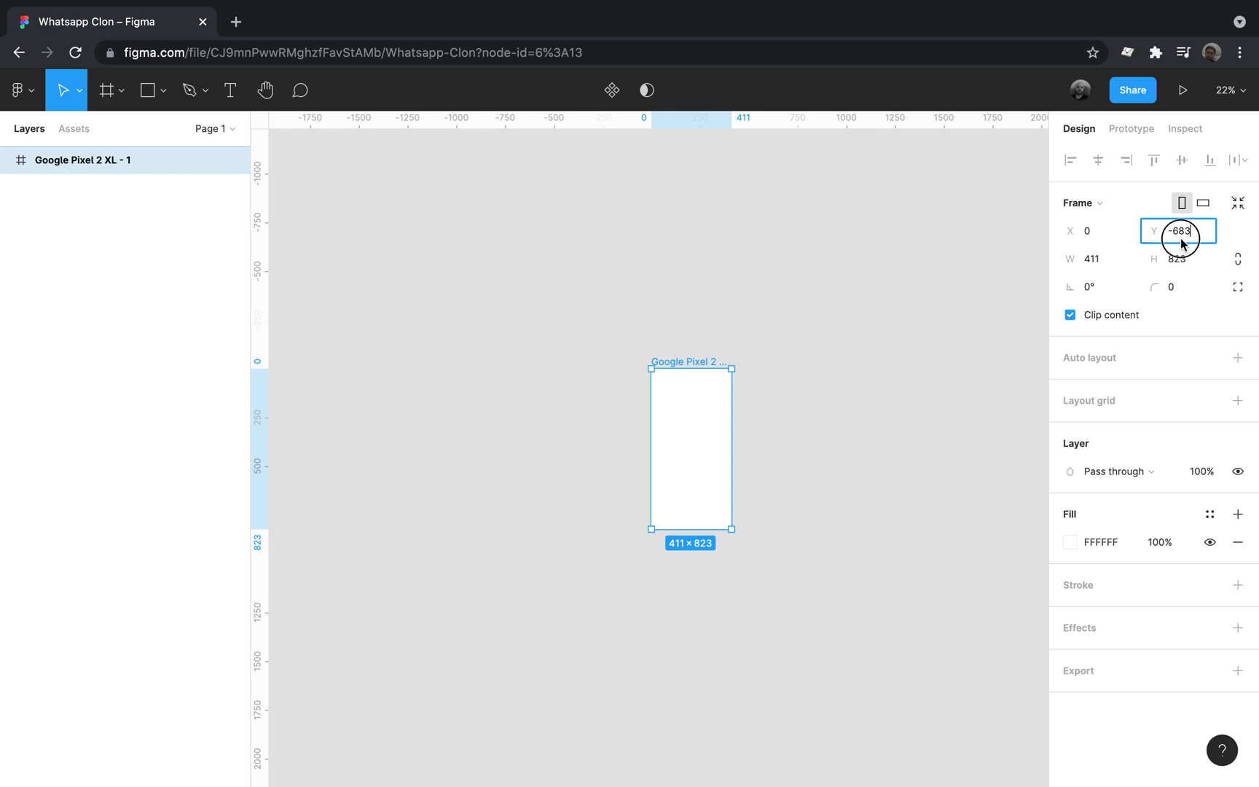
type("0")
key("Return")
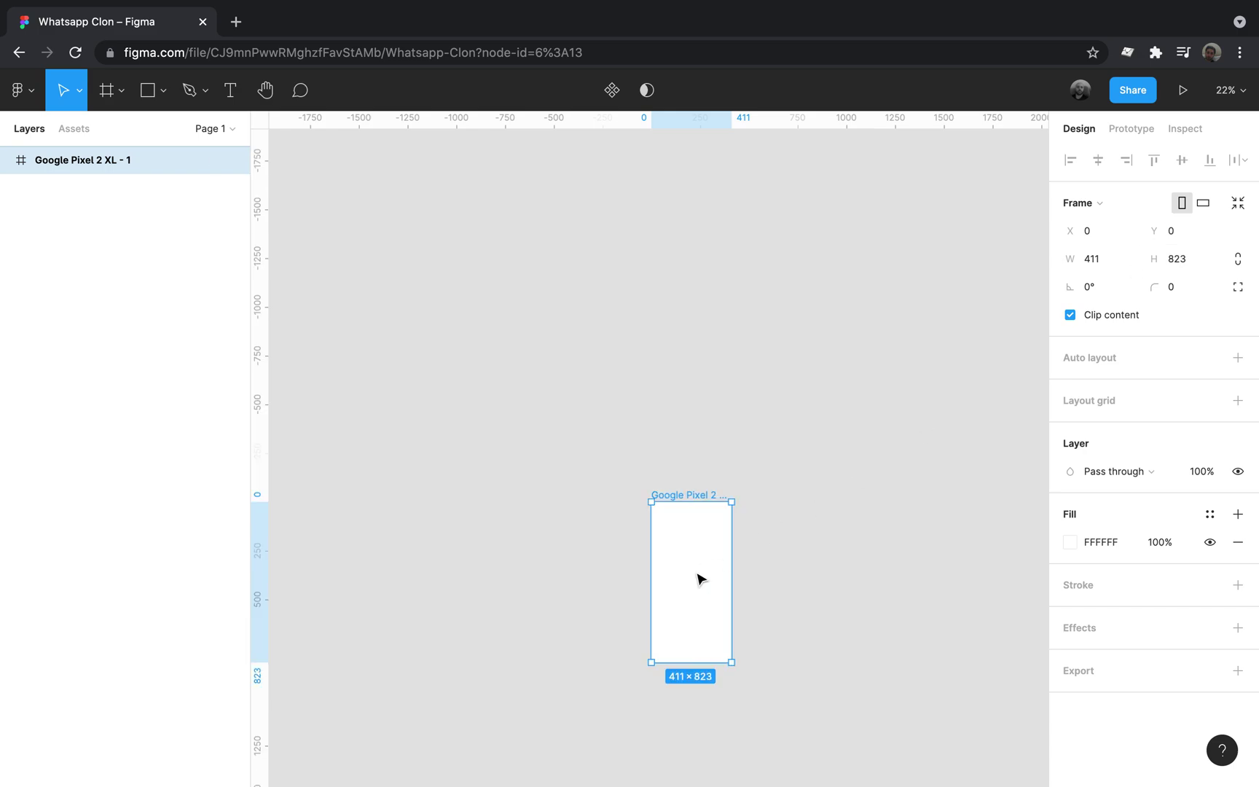
scroll(699, 580, "up", 2)
scroll(697, 580, "up", 3)
scroll(697, 579, "up", 2)
scroll(616, 421, "down", 2)
scroll(615, 420, "right", 2)
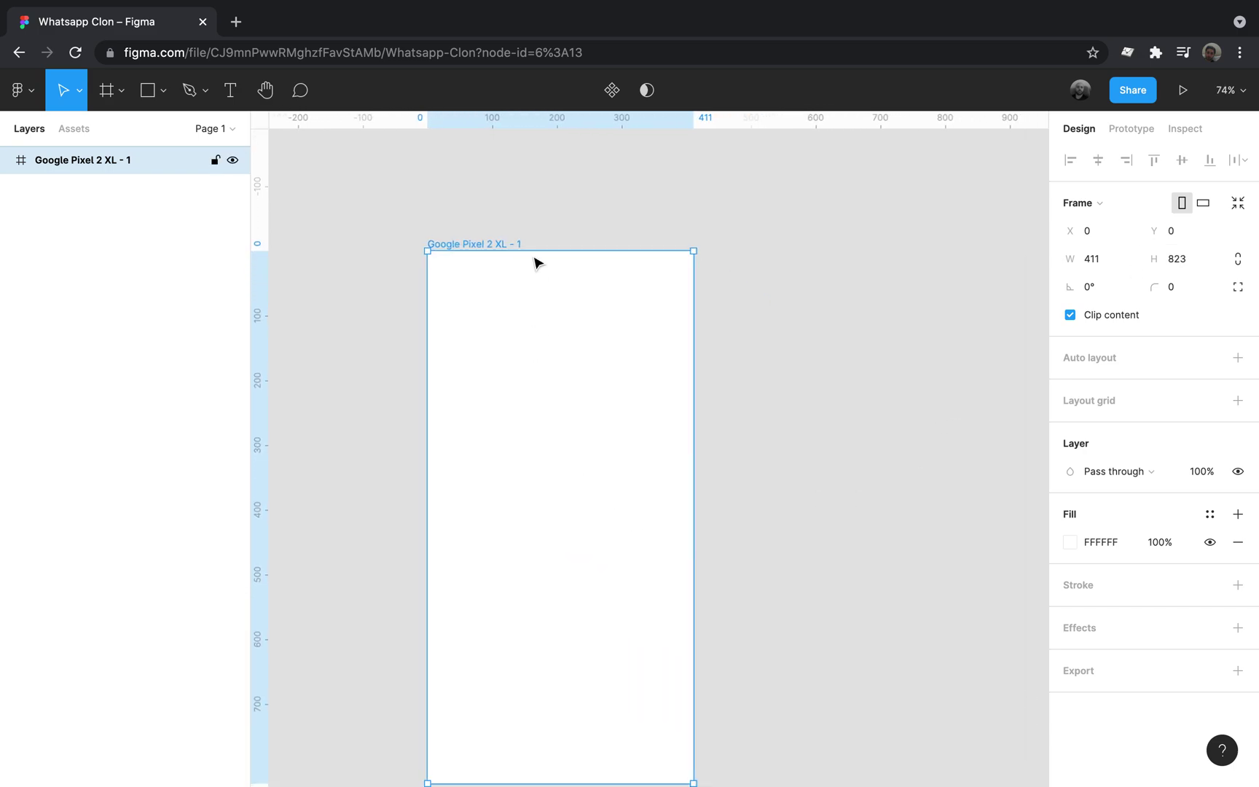
- Draw a rectangle near the top of the phone frame and name its layer bg
left_click(161, 91)
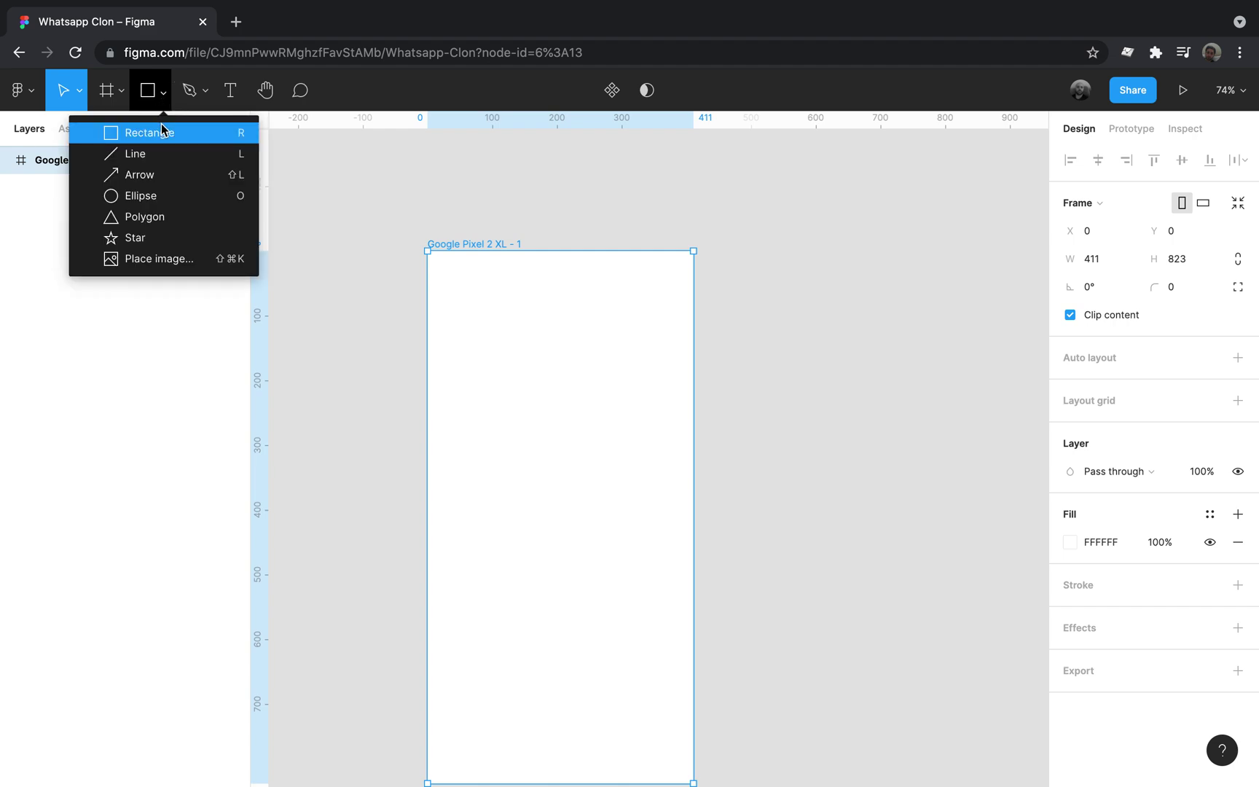
left_click(163, 130)
left_click_drag(437, 308, 665, 279)
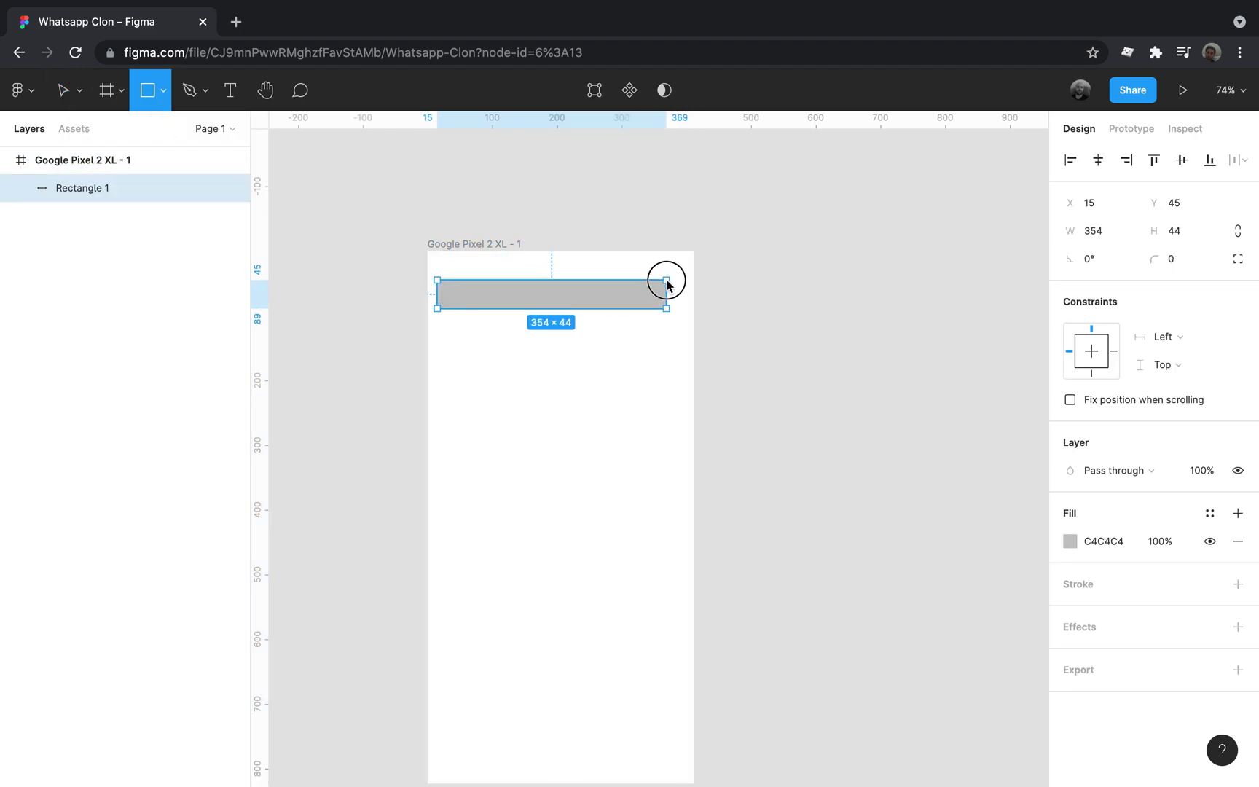
double_click(91, 190)
type("b")
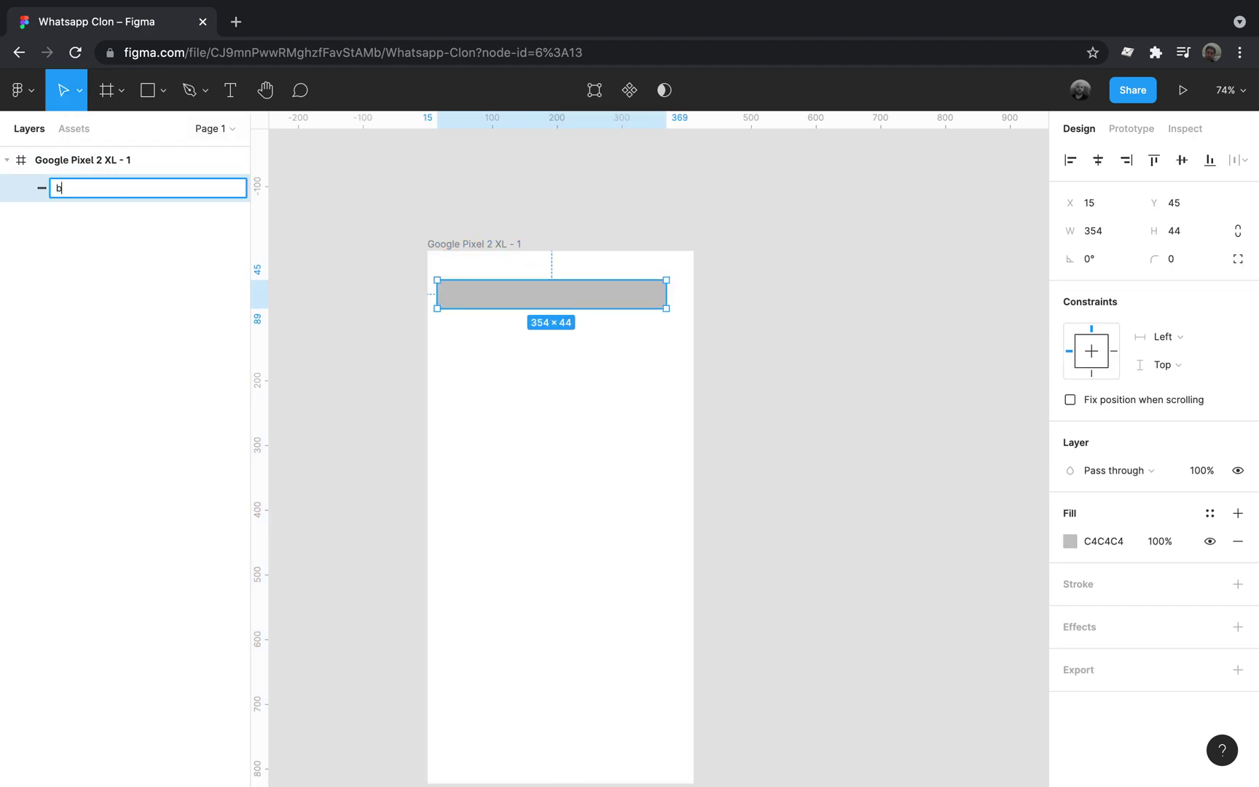
type("g")
key("Return")
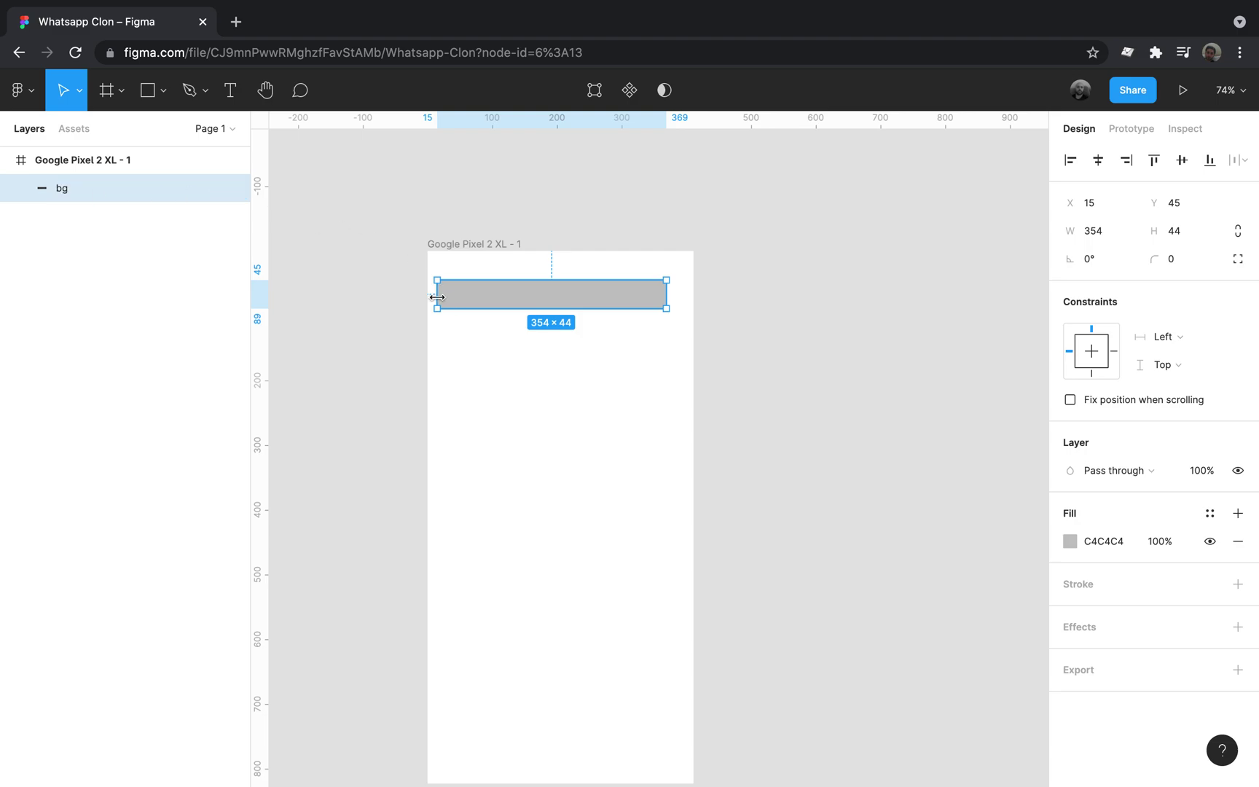
- Stretch bg to the frame's full 411 width, set height 104, and align it to the top
left_click_drag(435, 293, 427, 292)
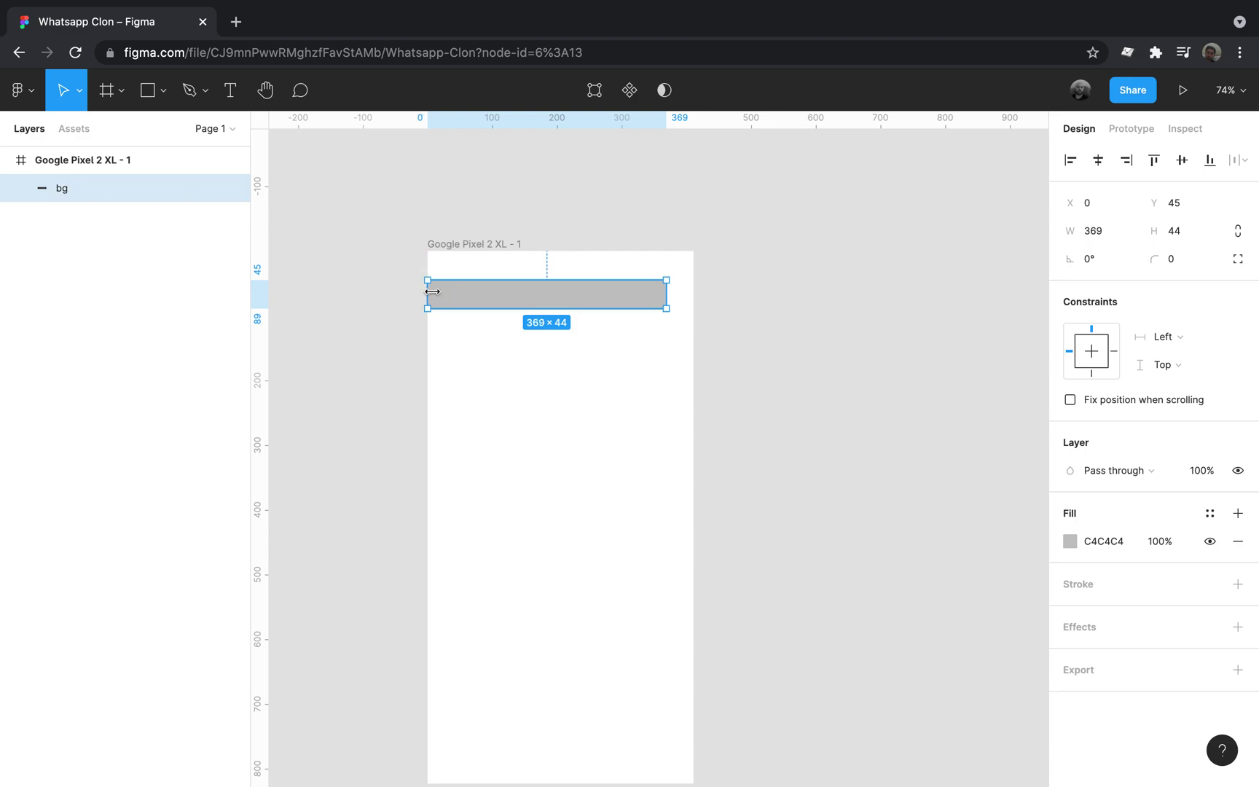
mouse_move(661, 298)
left_mouse_down()
mouse_move(691, 299)
mouse_move(672, 332)
left_mouse_up()
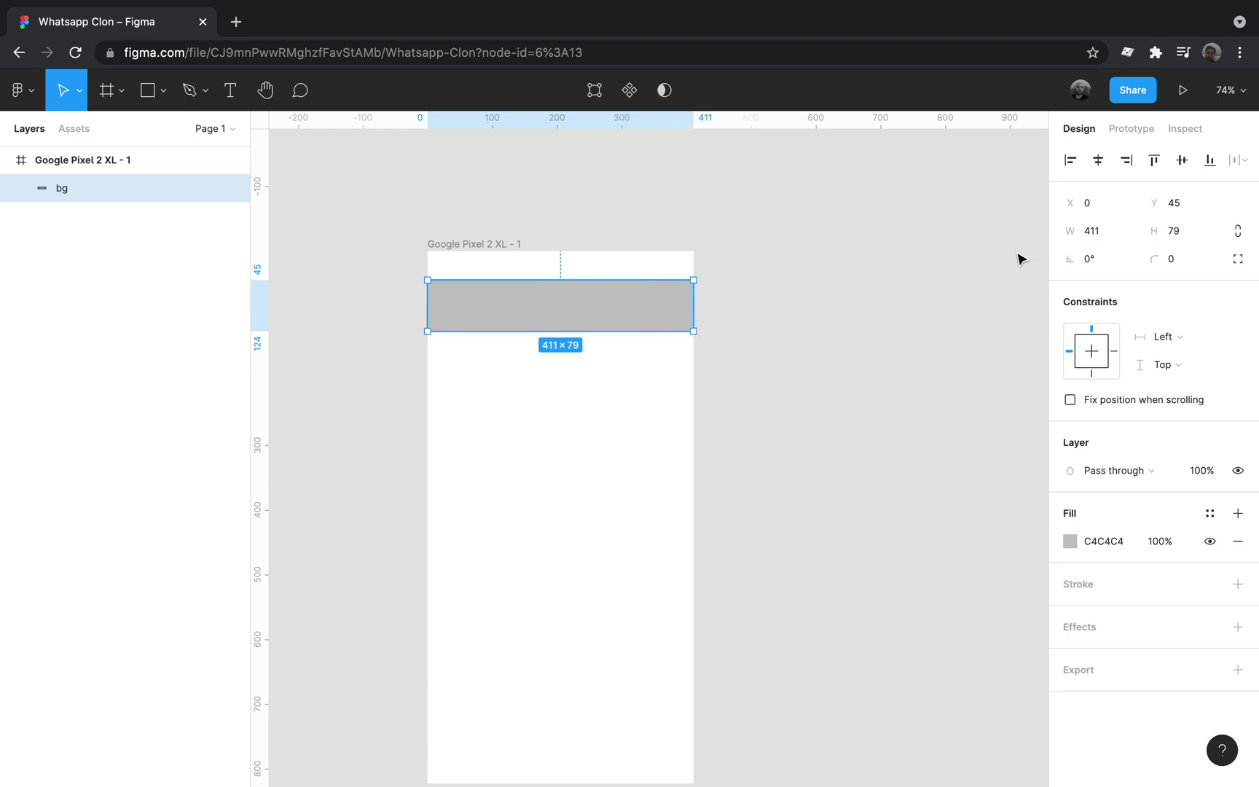
left_click(1174, 232)
type("104")
key("Return")
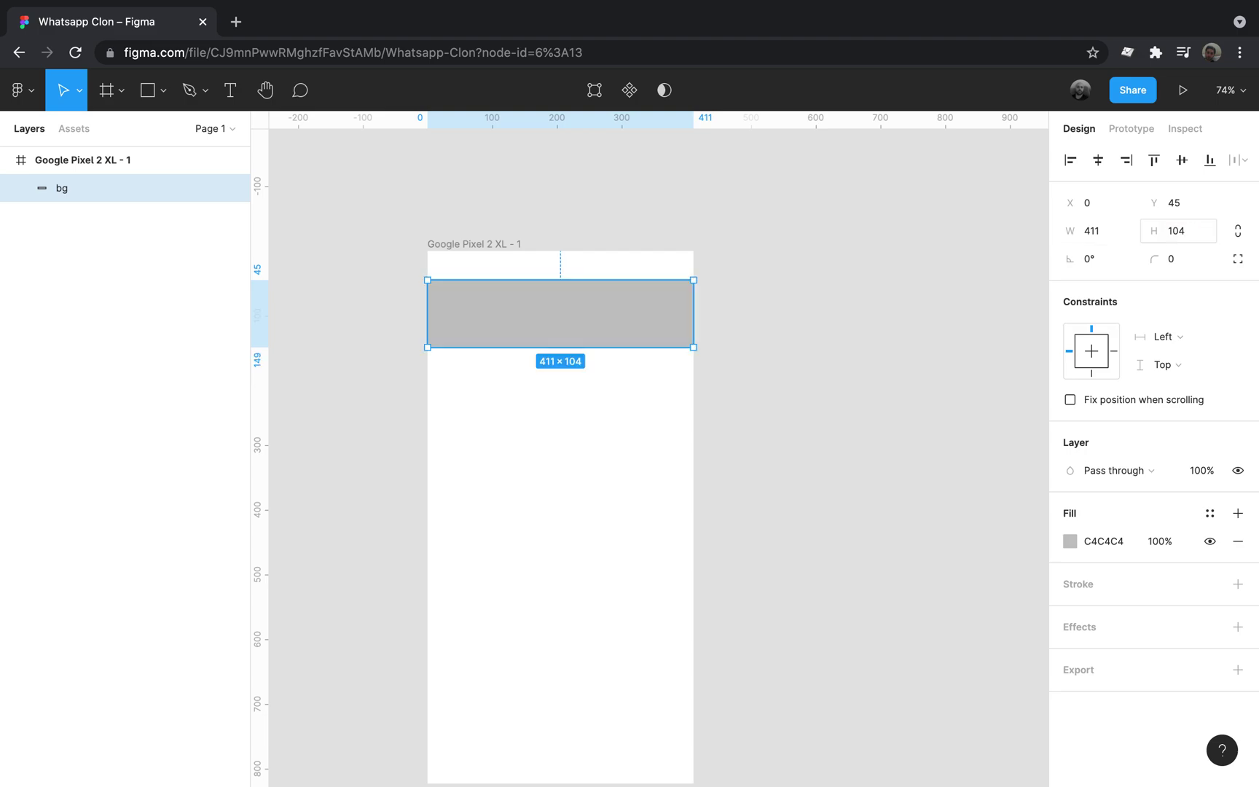
left_click(1153, 161)
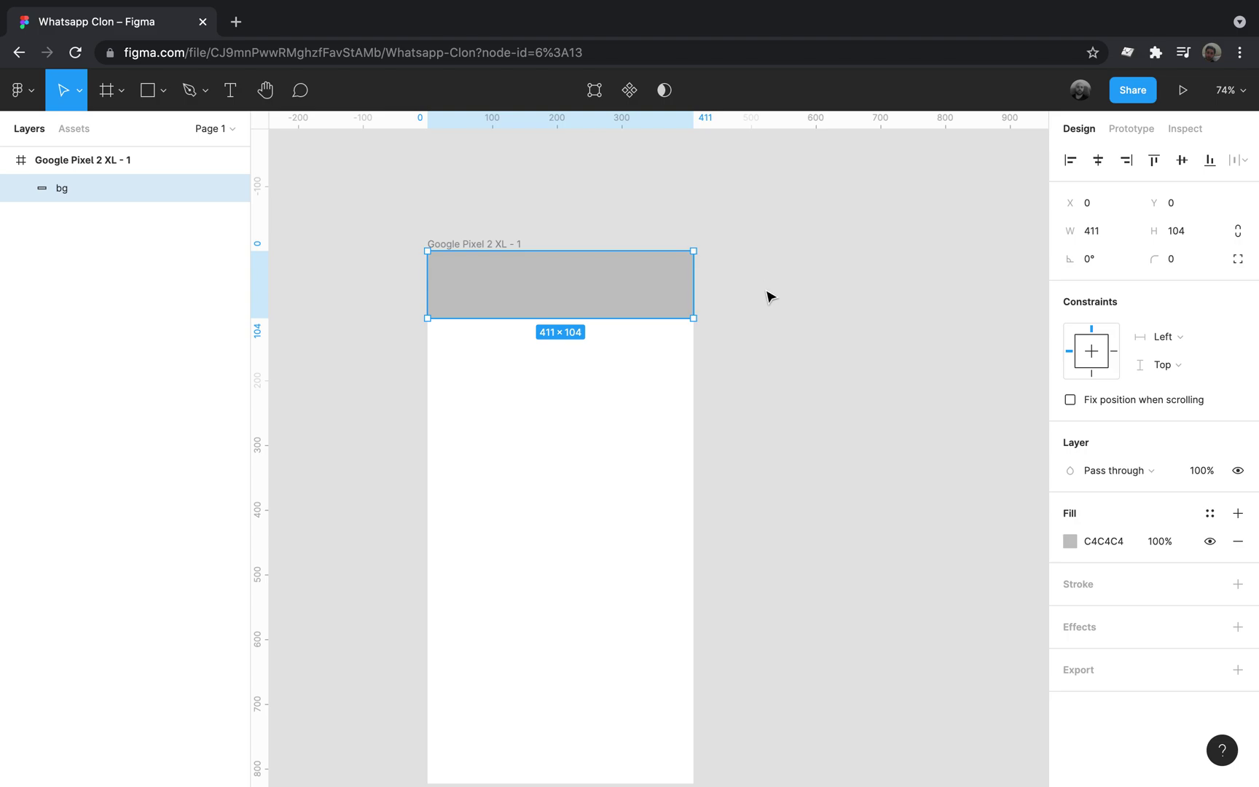
- Fill the bg rectangle with dark green 075E54
left_click(1099, 543)
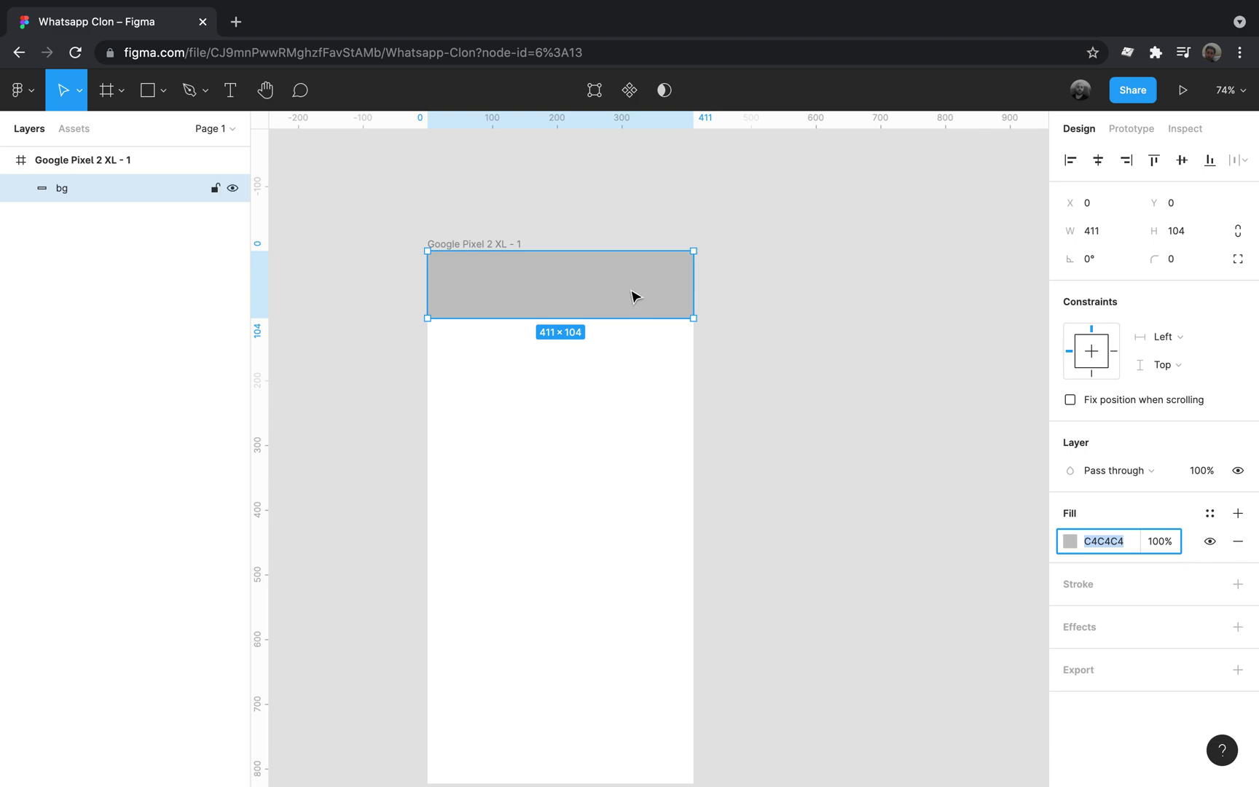
type("075e54")
key("Return")
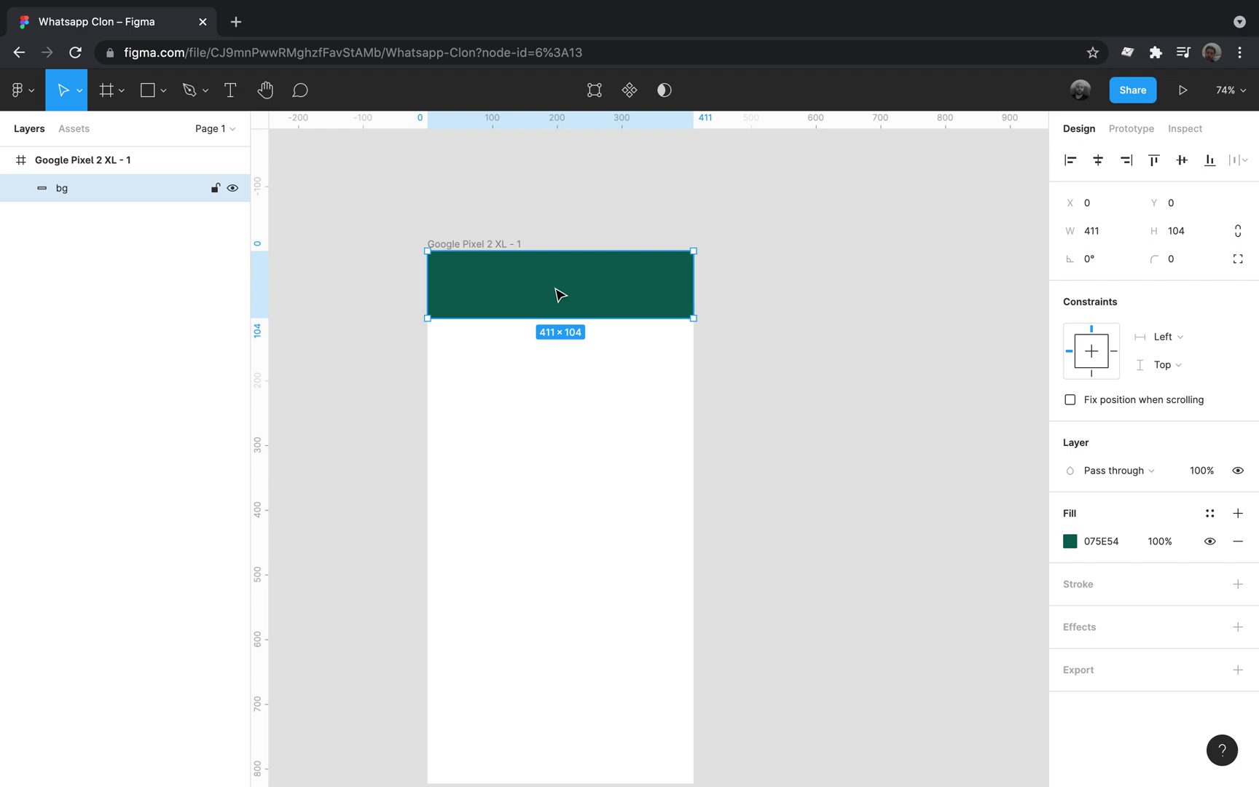
- Save the green fill as a new colour style named Green, then deselect
left_click(1204, 516)
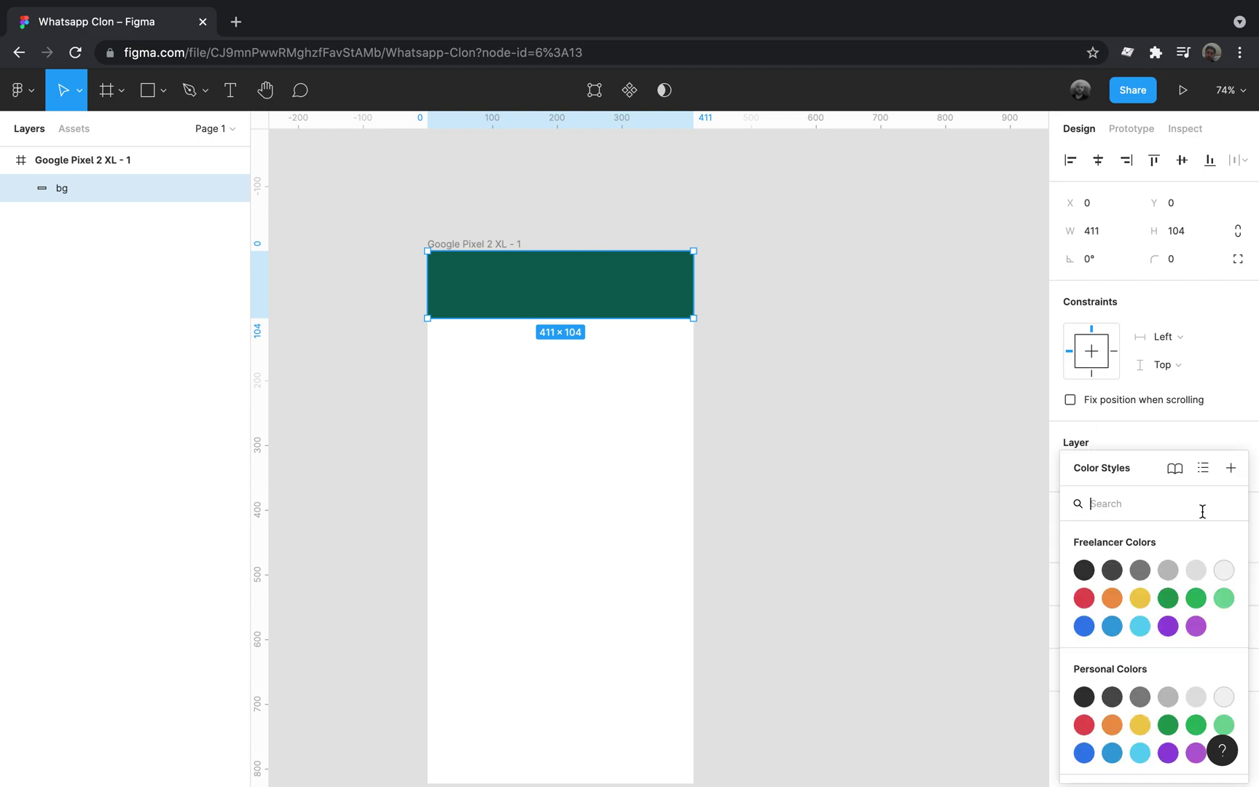
left_click(1229, 469)
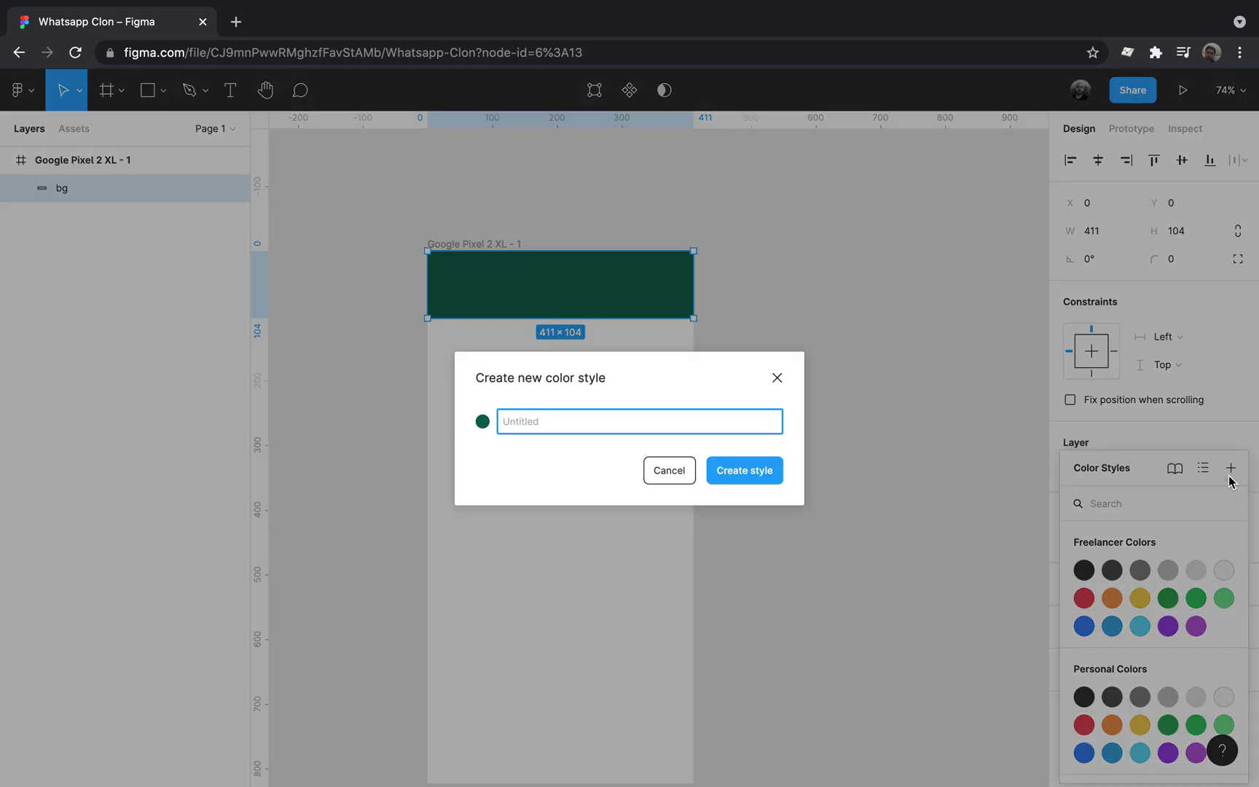
type("Green")
key("Return")
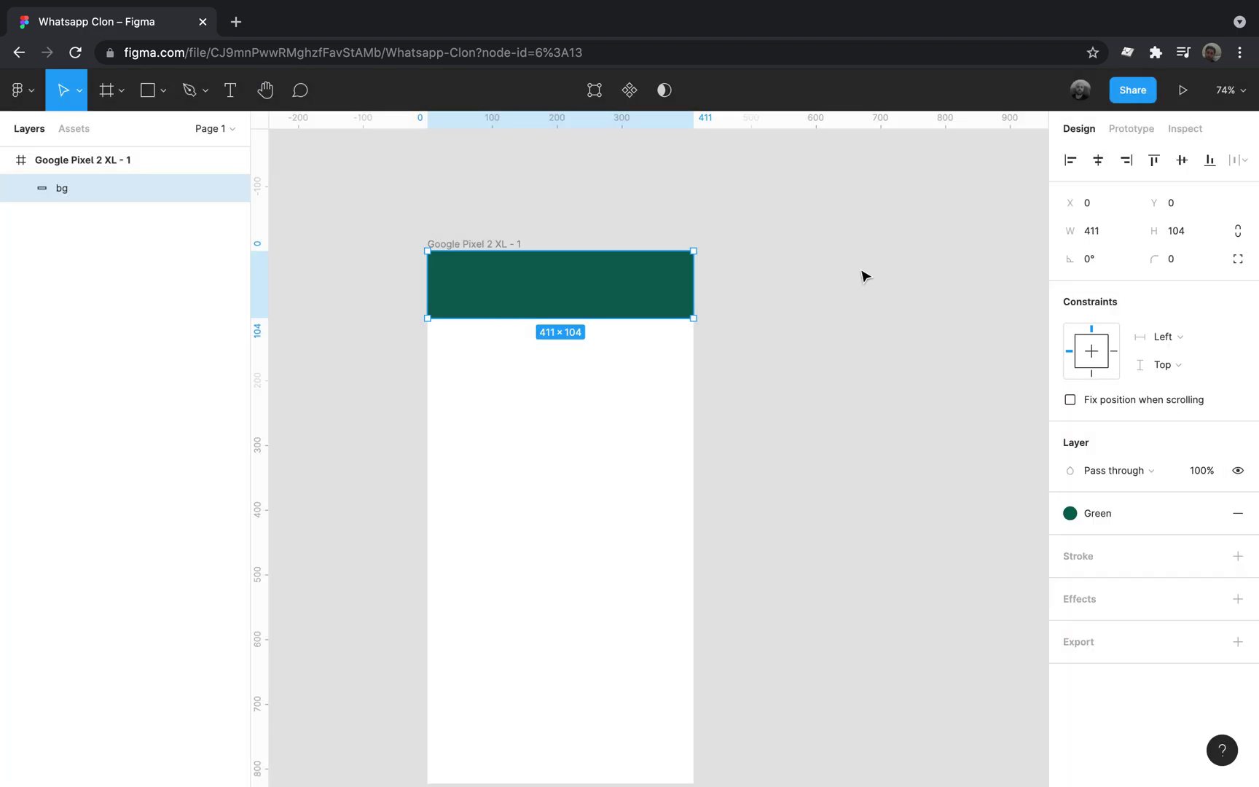
left_click(828, 306)
scroll(824, 303, "left", 3)
scroll(736, 303, "left", 1)
scroll(748, 274, "up", 2)
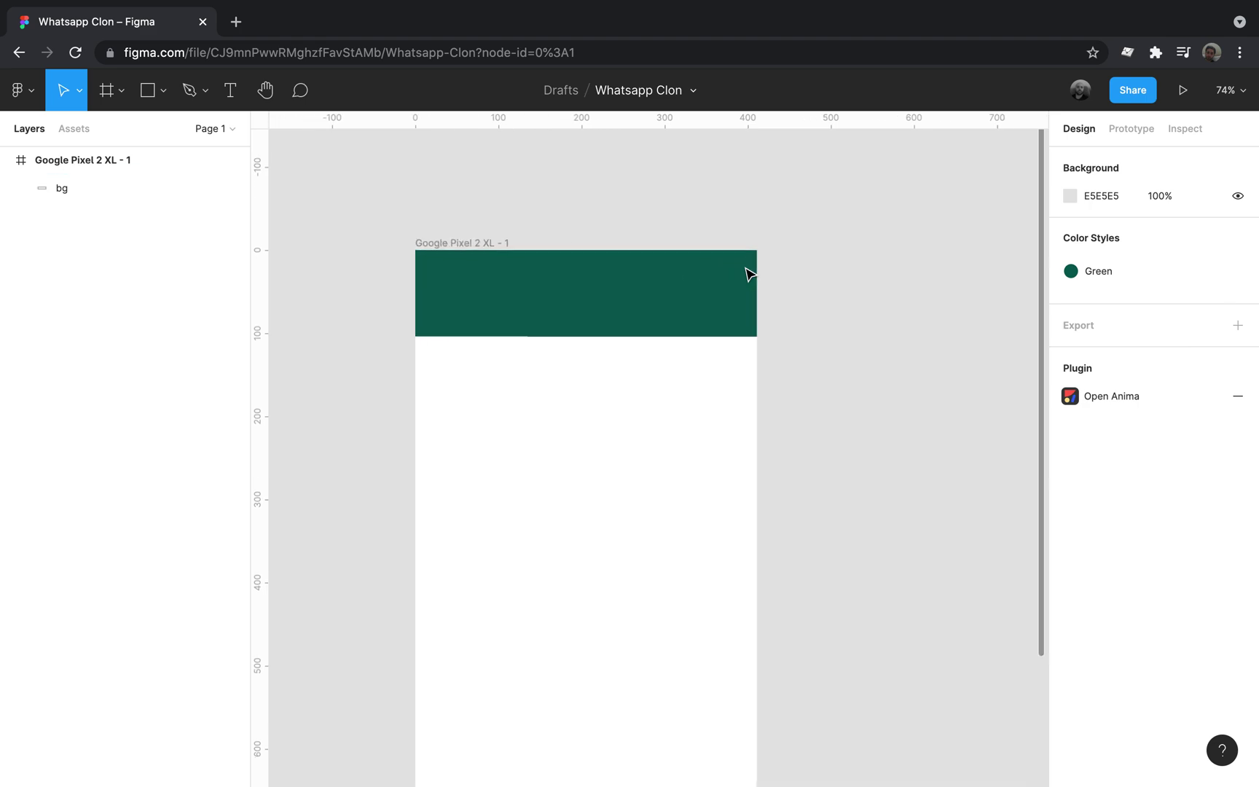
- Add a text box on the green header reading 'WhatsApp', auto-sized to its content
left_click(232, 93)
left_click_drag(435, 276, 535, 300)
type("Whats")
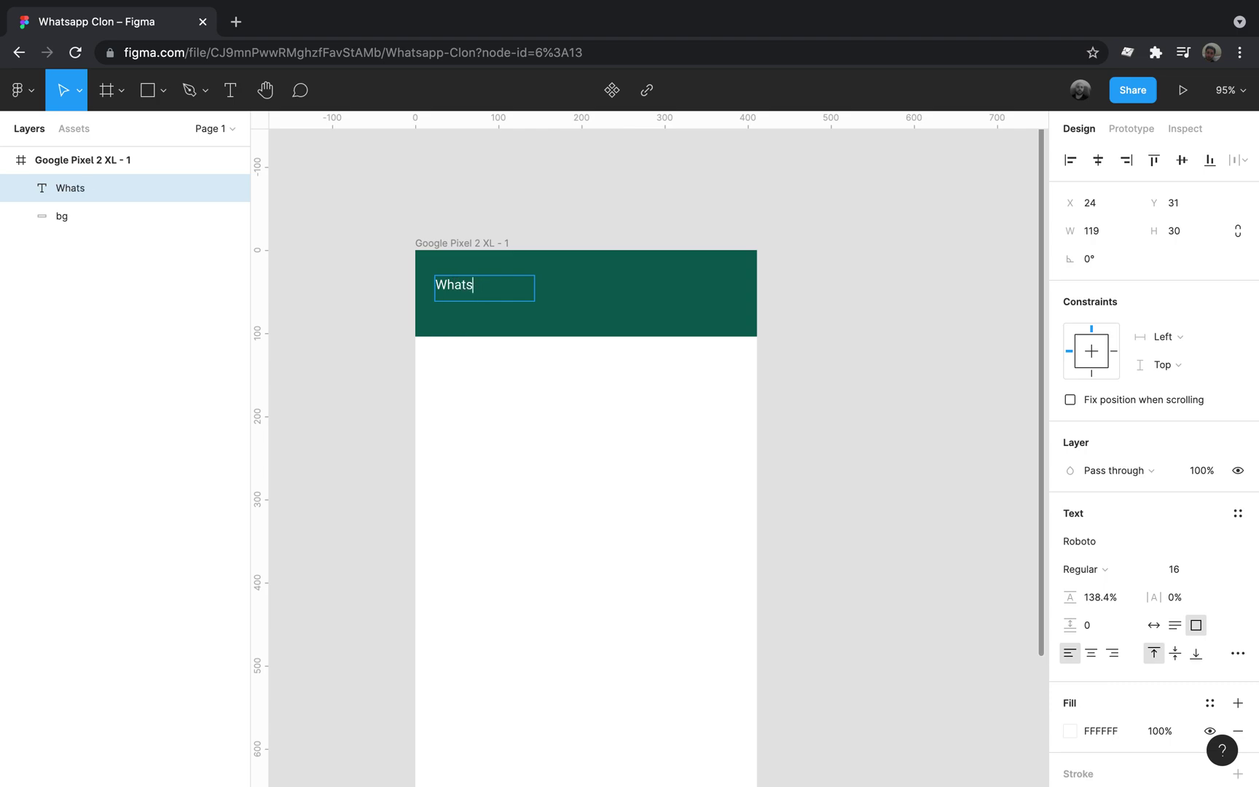
type("app")
key("Escape")
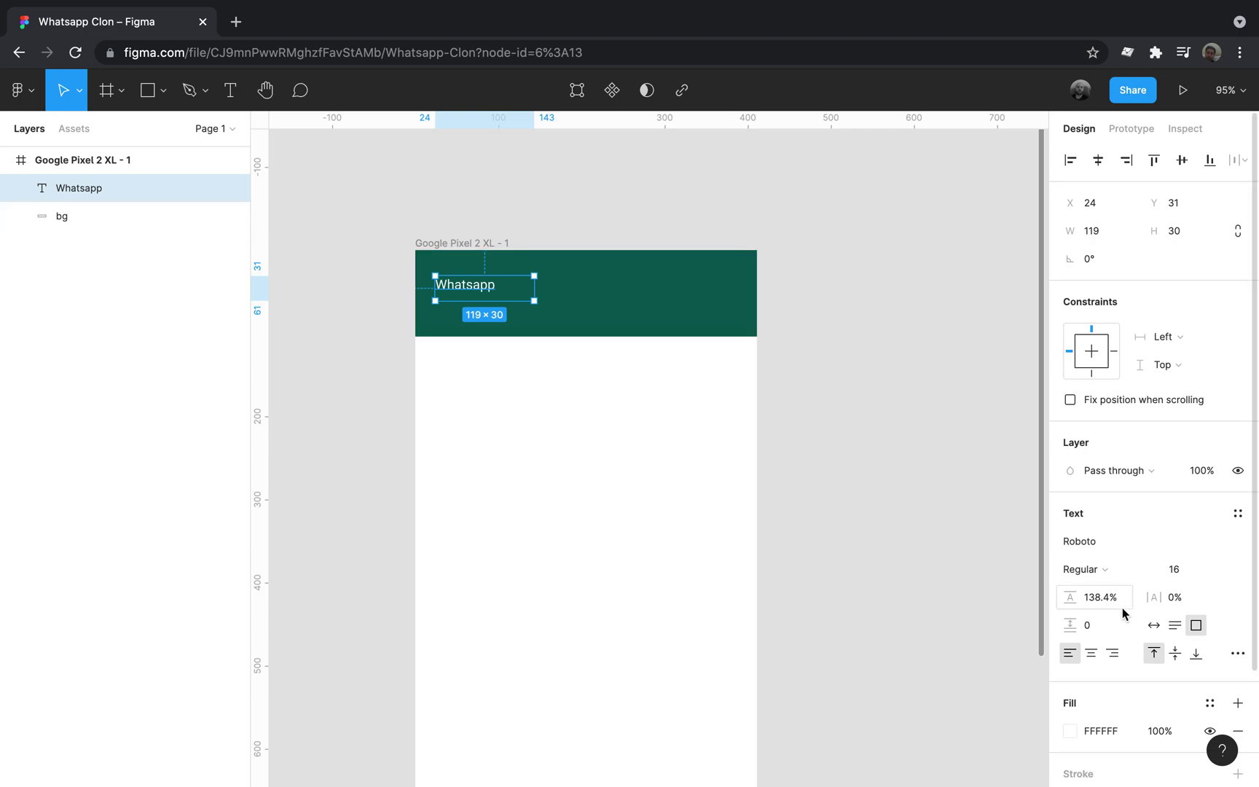
left_click(1156, 625)
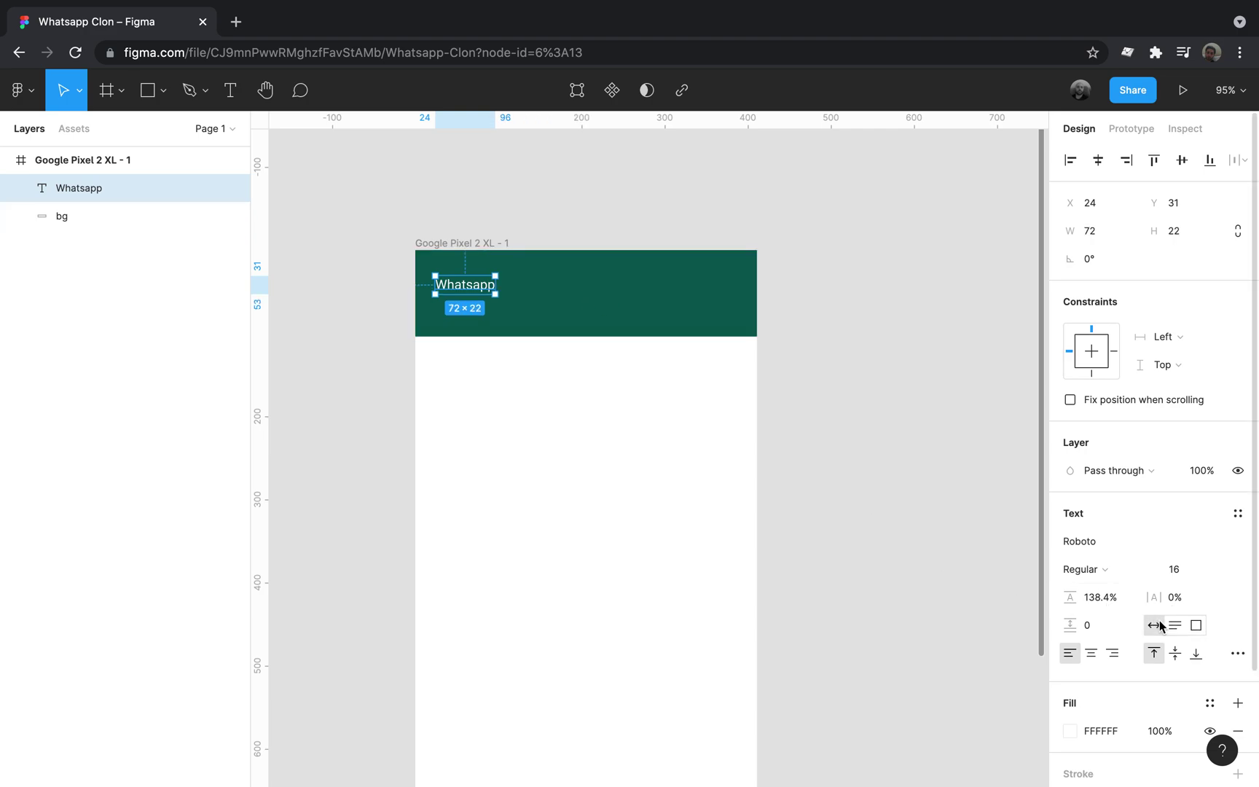
double_click(483, 288)
left_click(480, 285)
key("BackSpace")
type("A")
key("Escape")
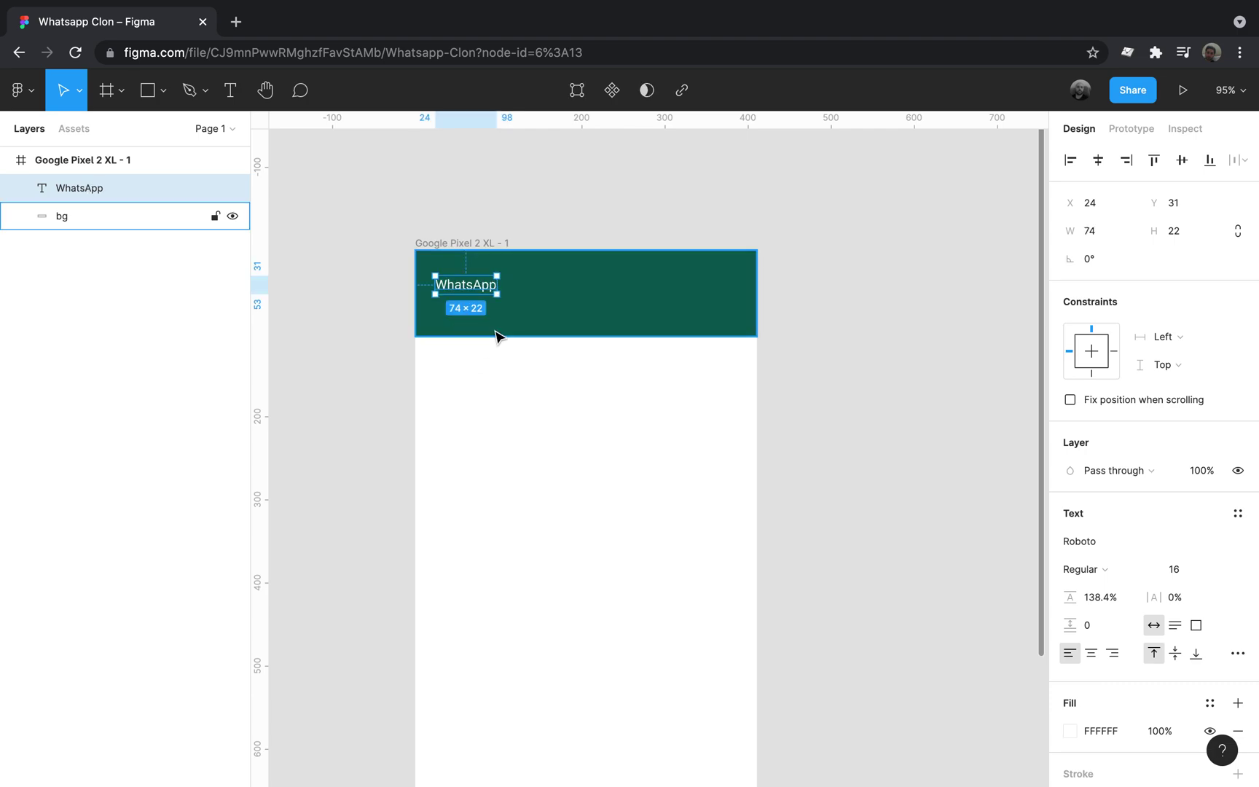
- Set the title font to Helvetica Bold, size 20
left_click(1086, 542)
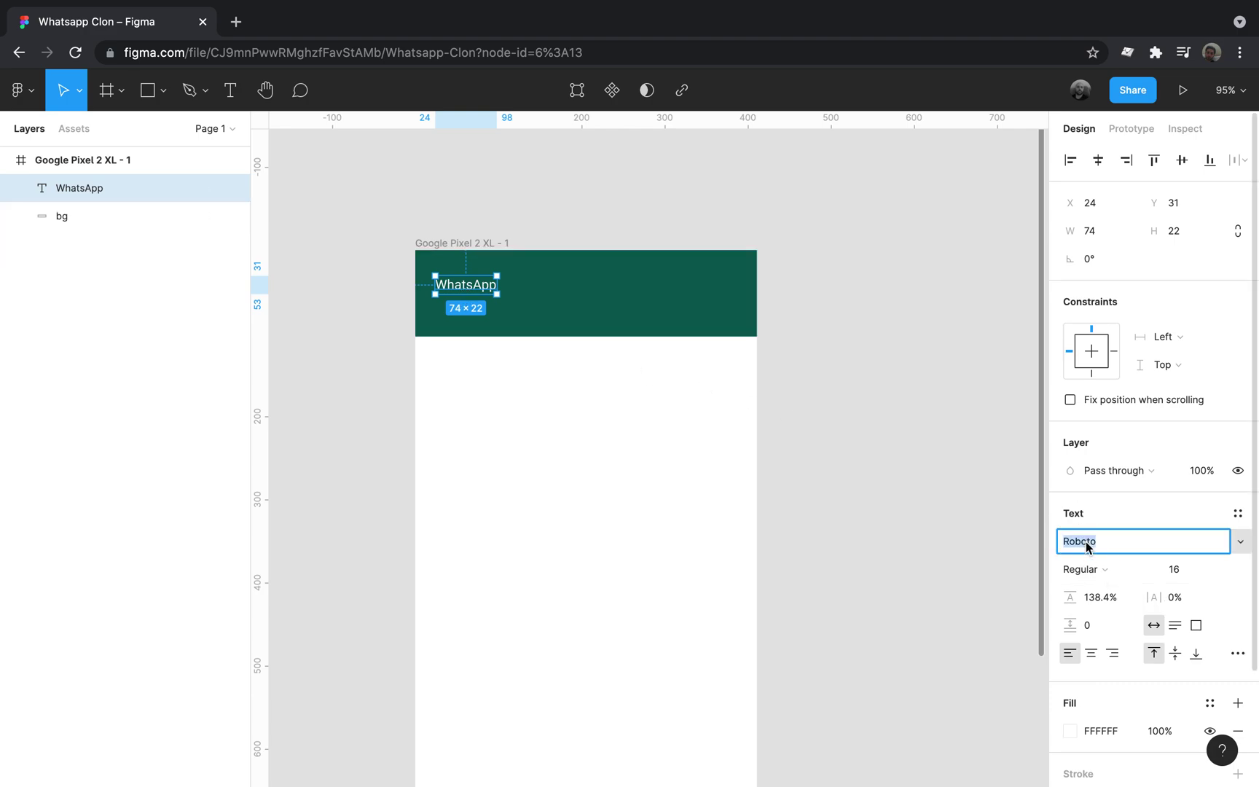
type("Helvetica")
key("Return")
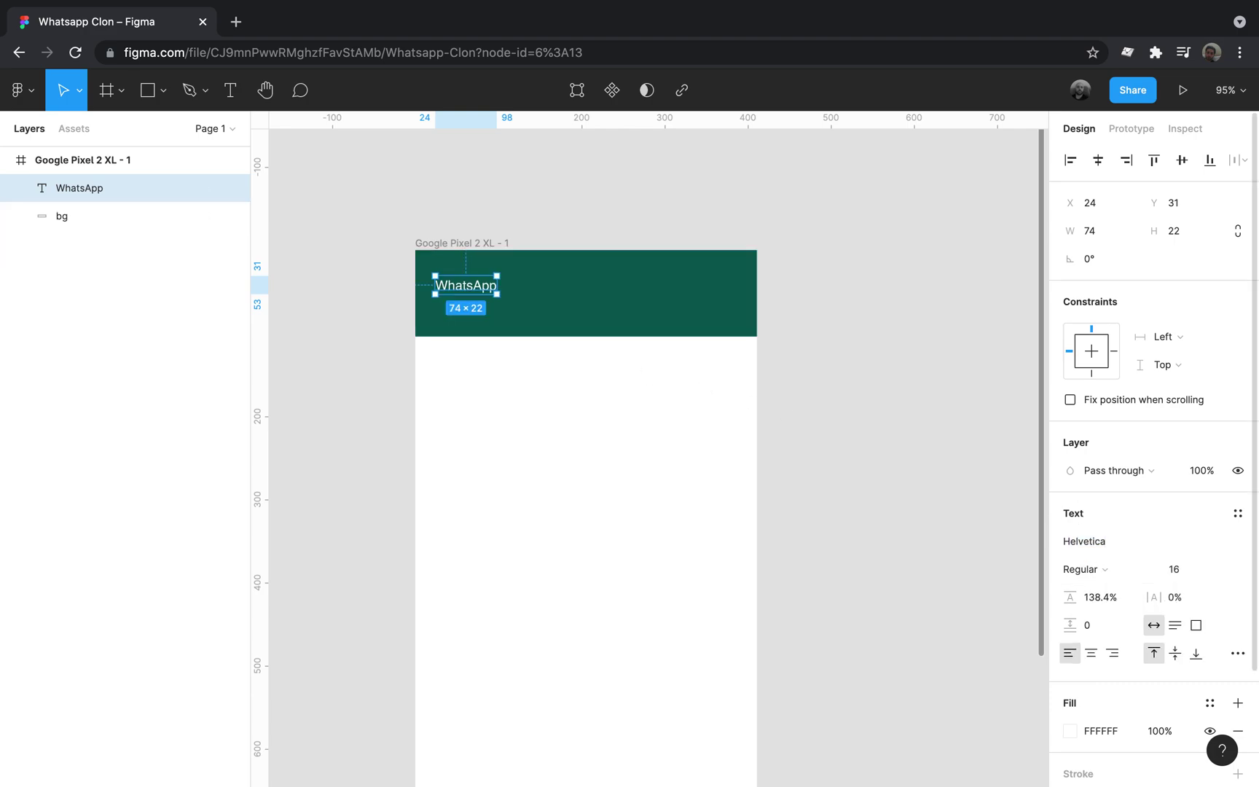
left_click(1098, 569)
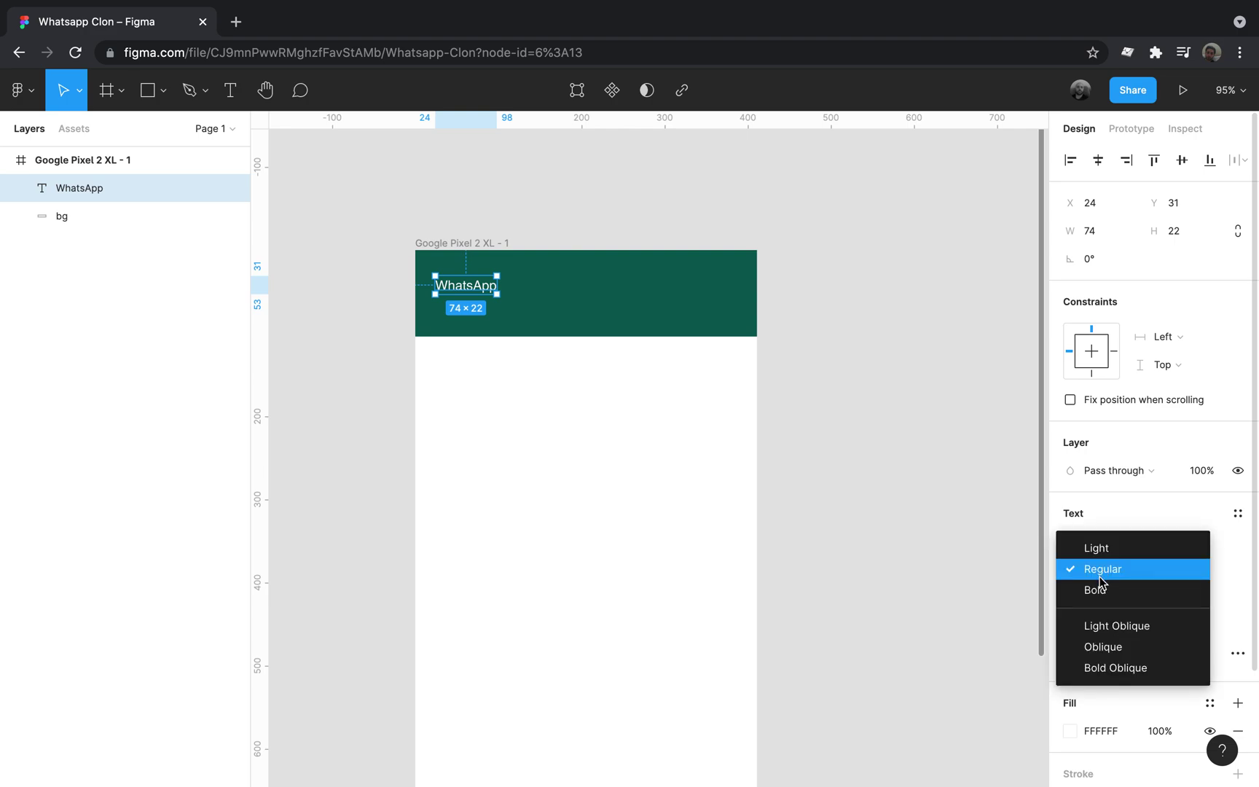
left_click(1100, 592)
left_click(1184, 574)
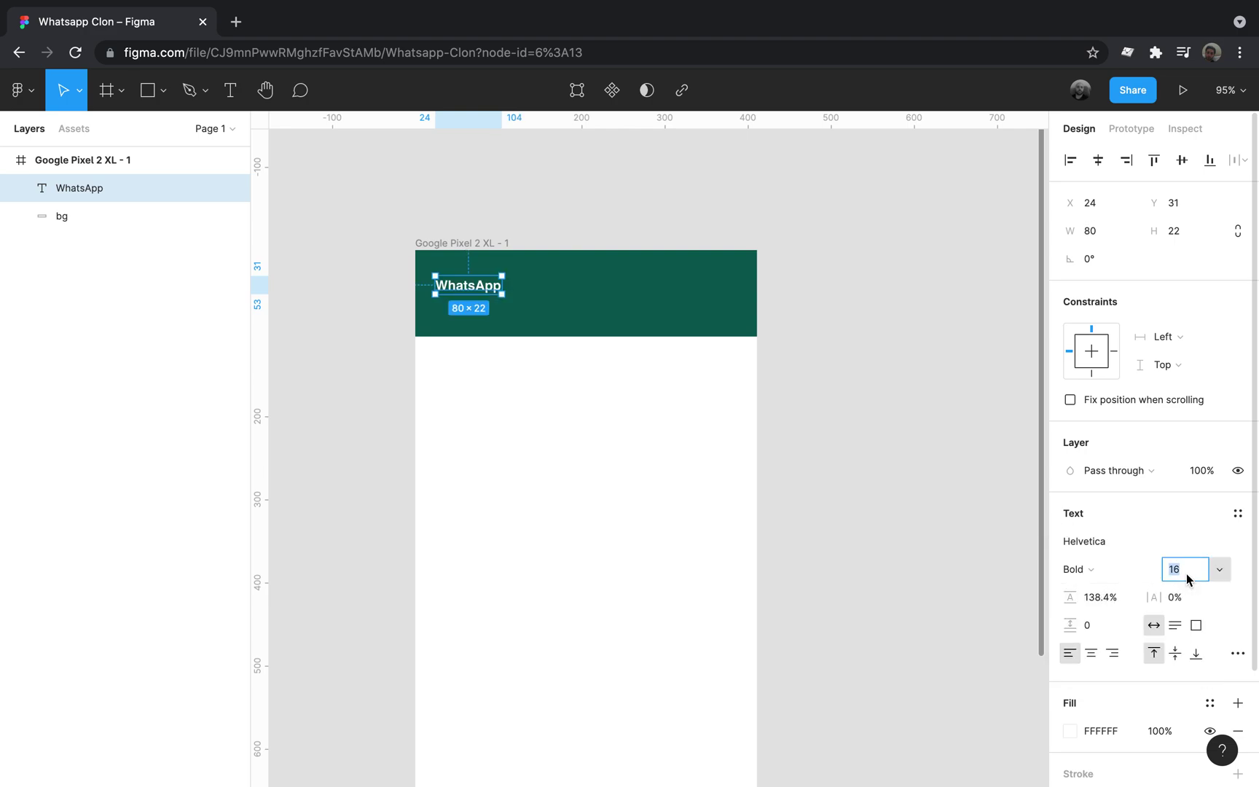
type("20")
key("Return")
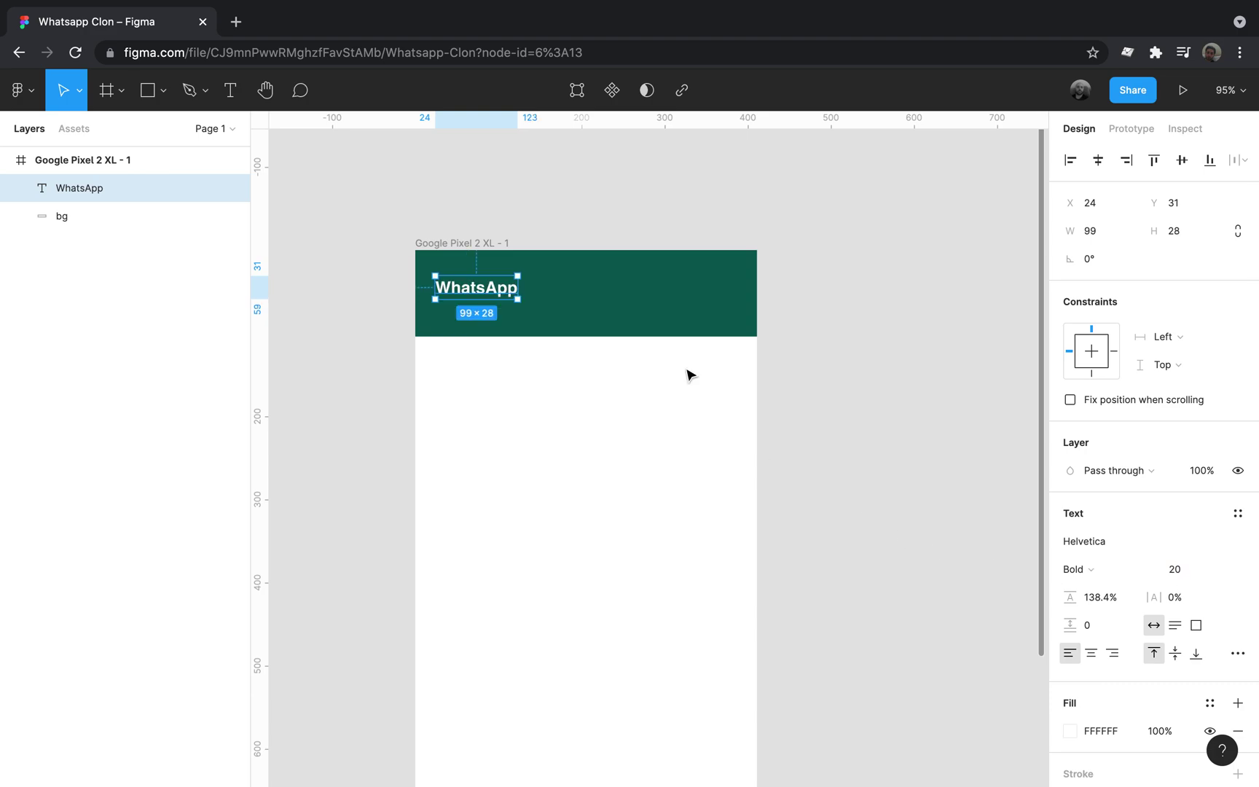
- Nudge the WhatsApp title to X 16, Y 20 and deselect it
key("Up")
key("Up")
key("Up")
key("Up")
key("Up")
key("Up")
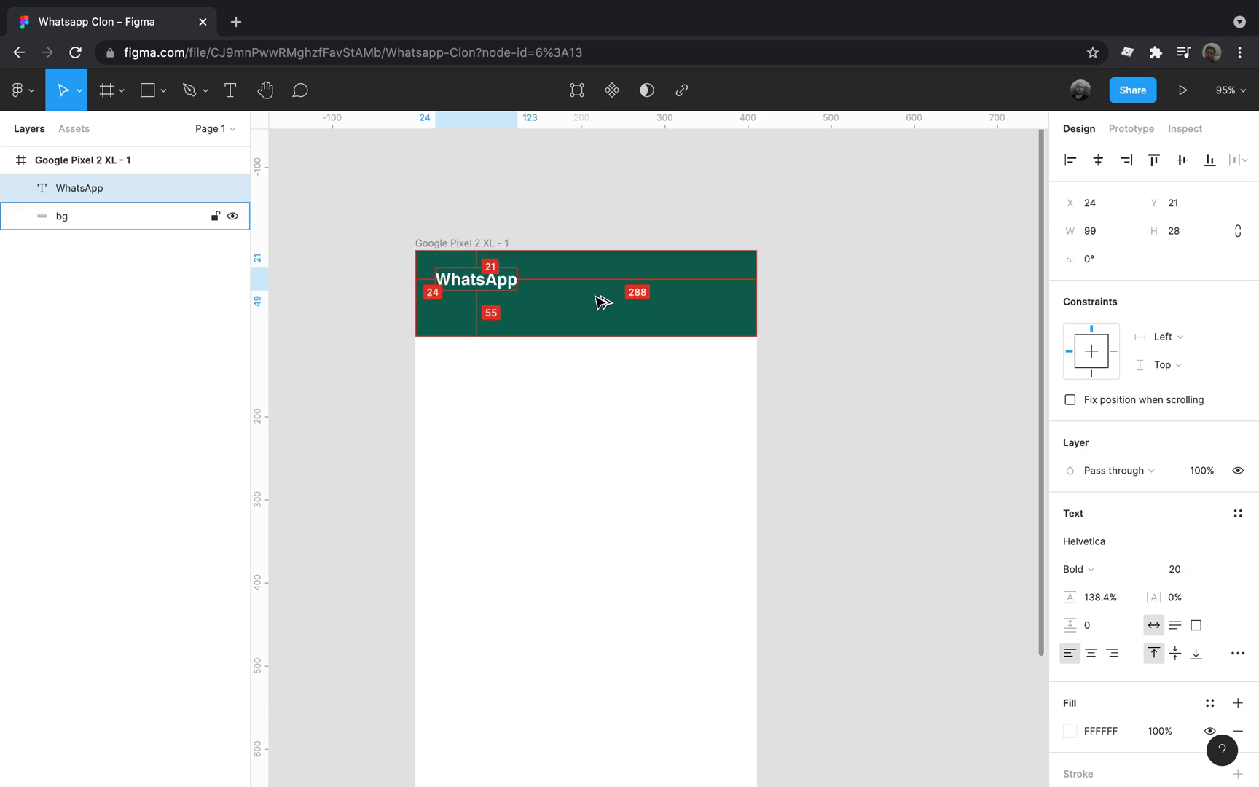
key("Left")
key("Left")
key("Left")
key("Left")
key("Left")
key("Left")
key("Left")
key("Left")
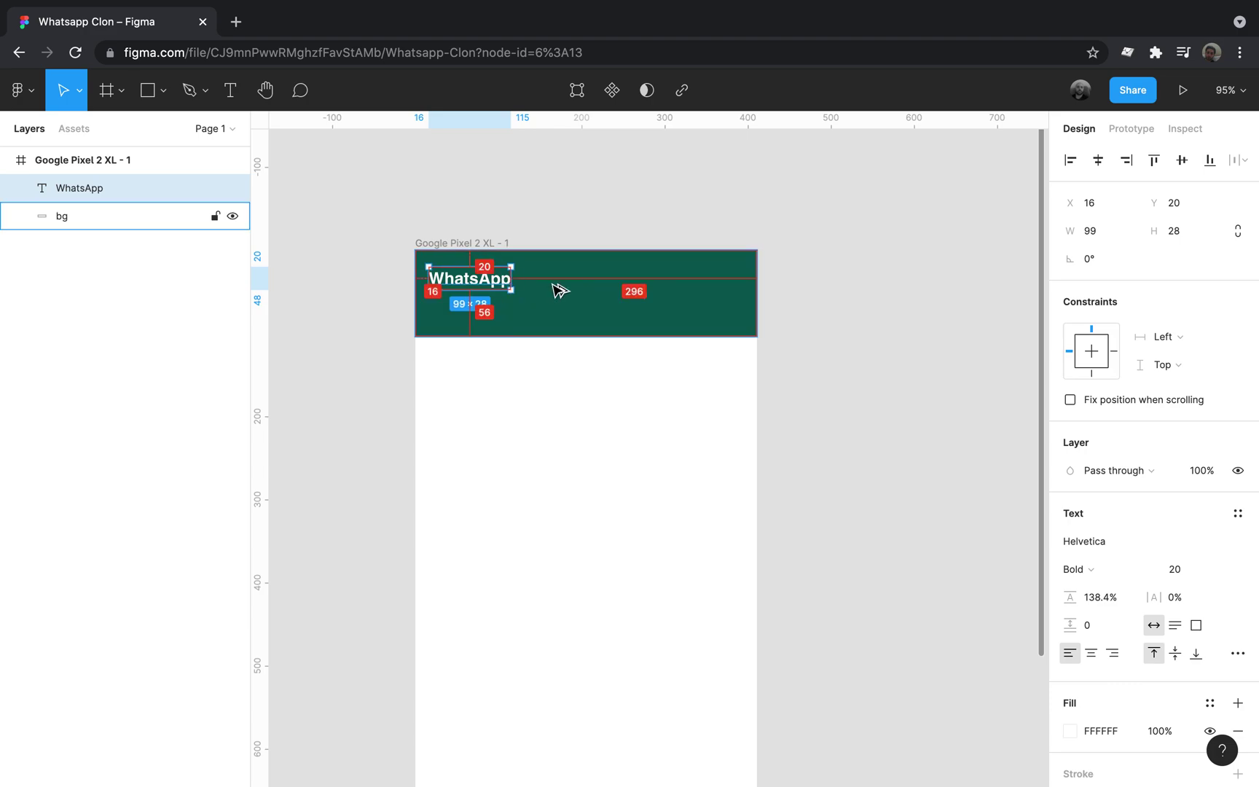
left_click(508, 210)
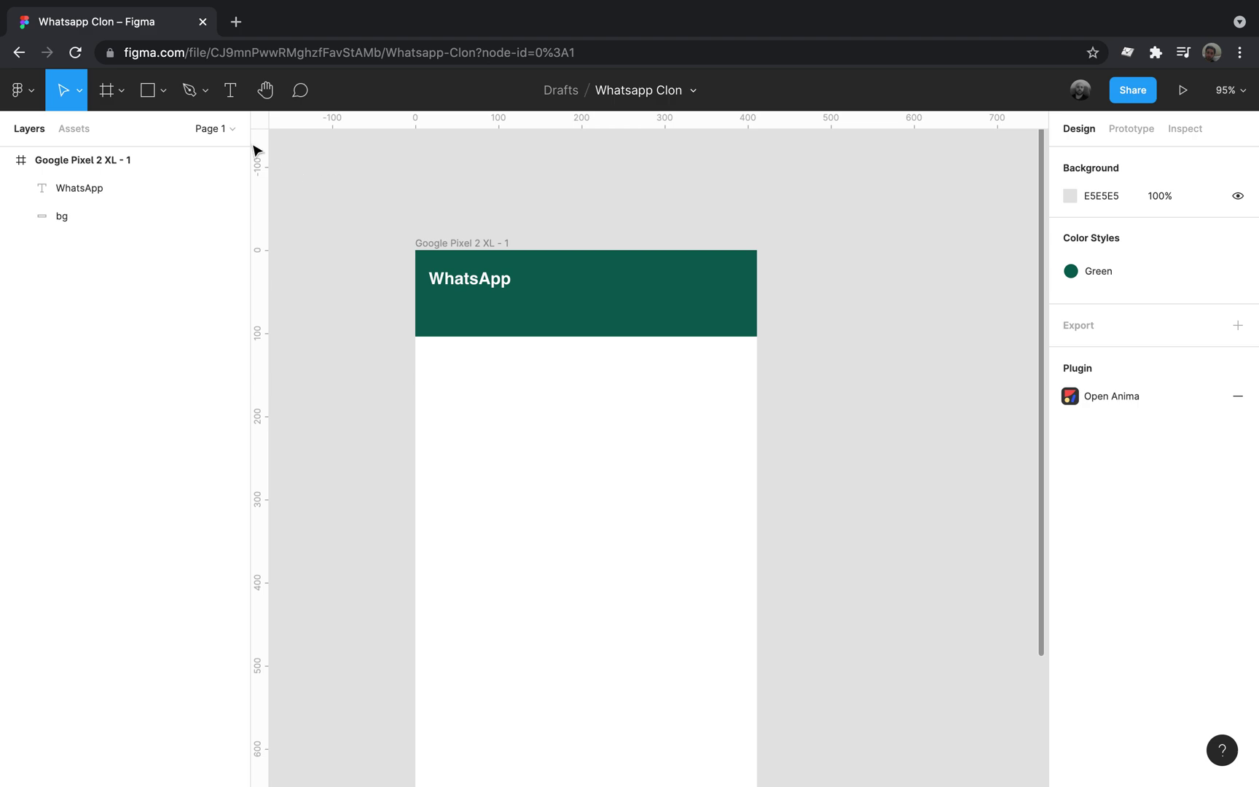
- Draw a 14×14 circle on the right side of the green header
left_click(165, 93)
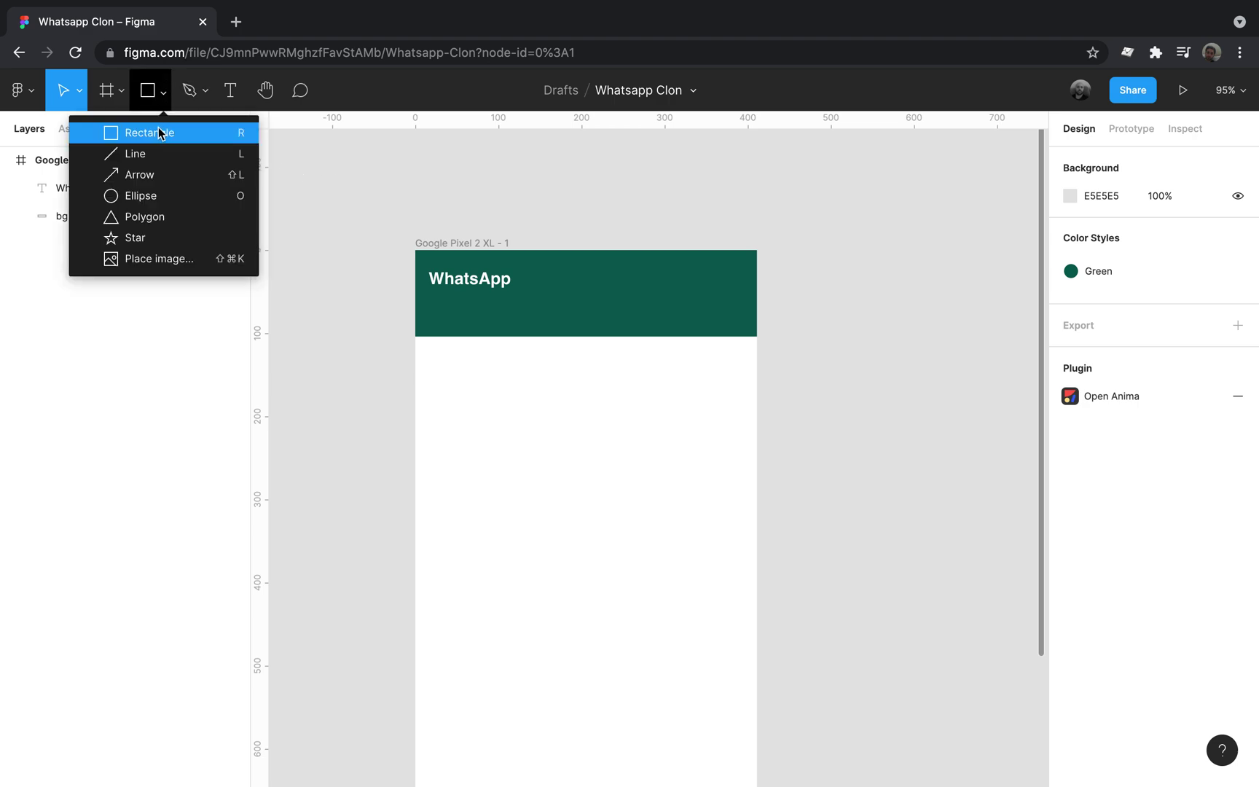
left_click(153, 197)
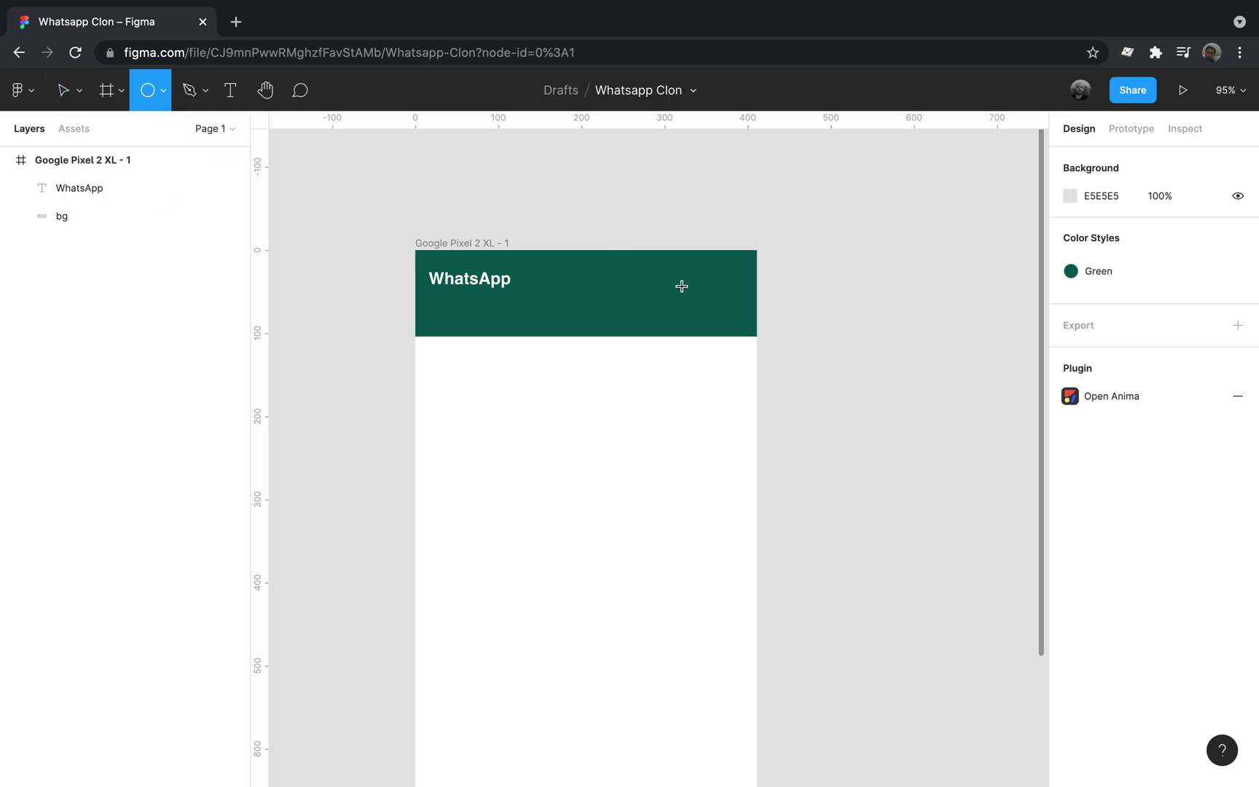
left_click_drag(663, 272, 686, 295)
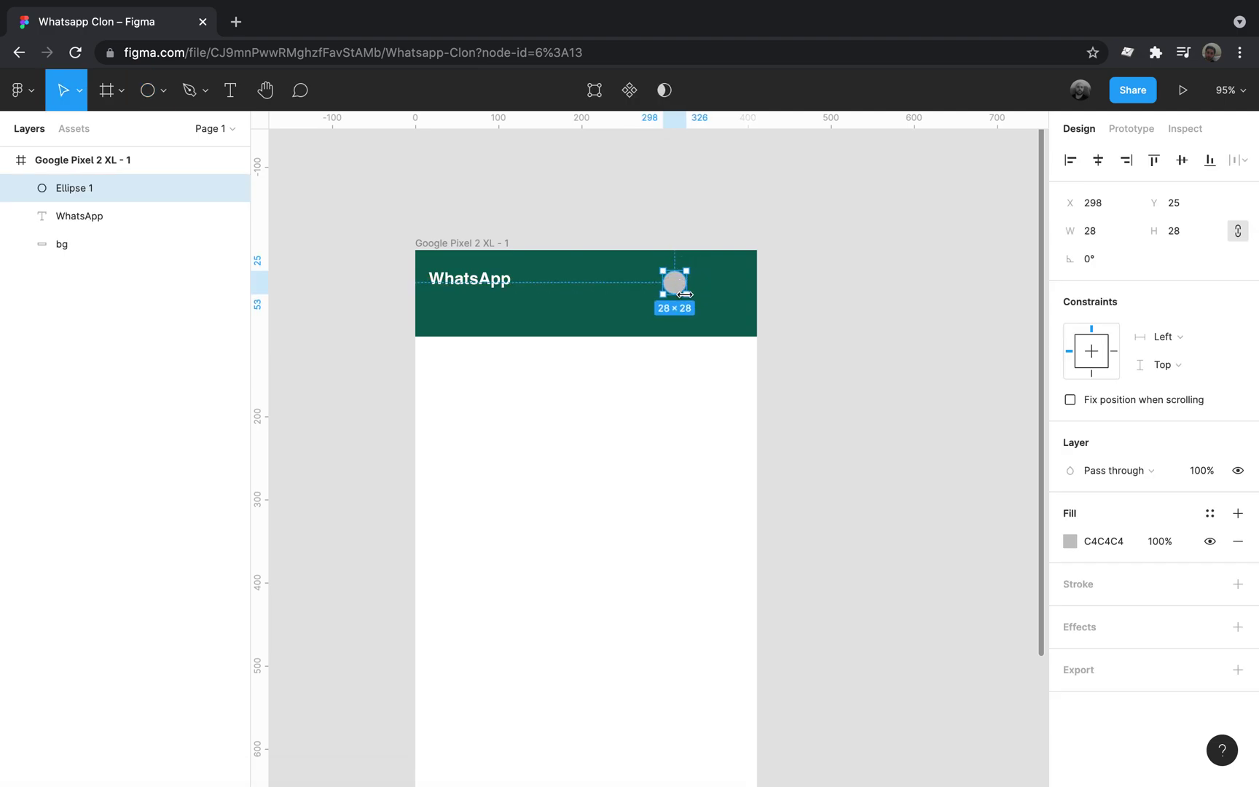
scroll(684, 293, "up", 5)
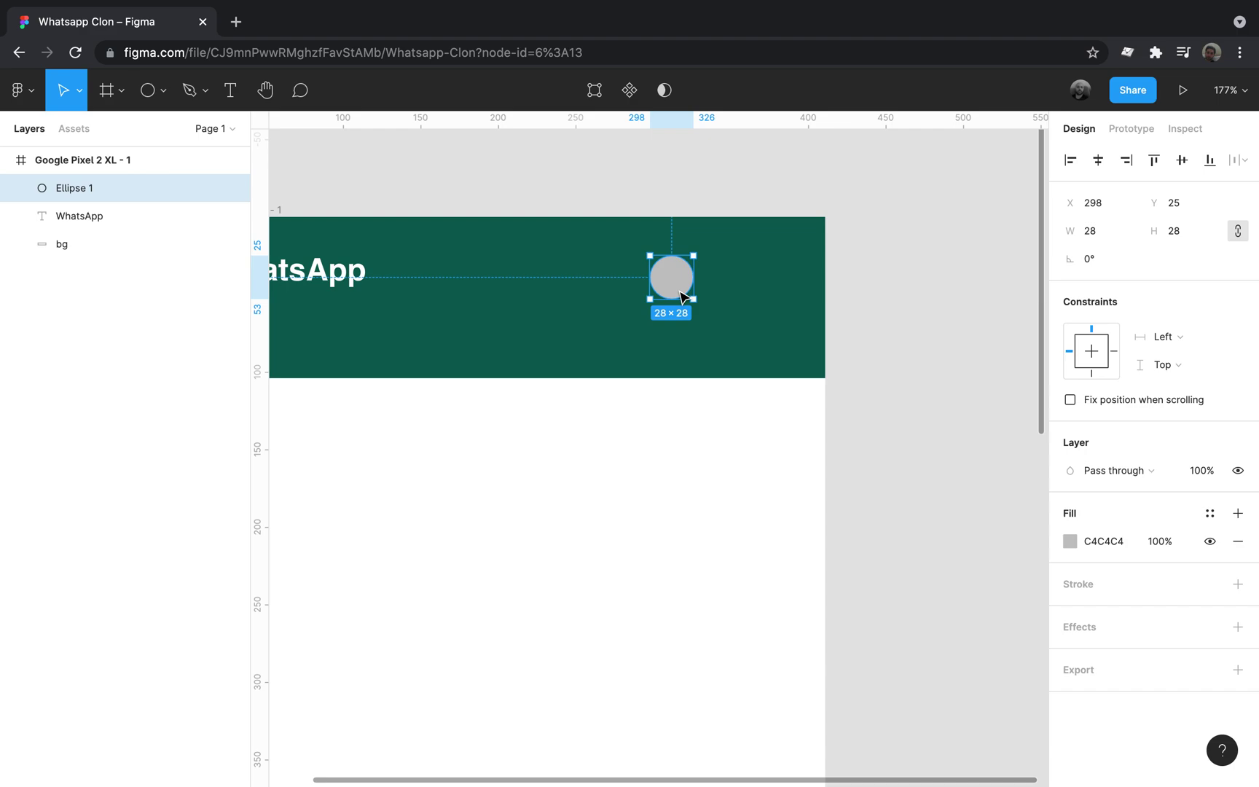
left_click(1110, 232)
type("14")
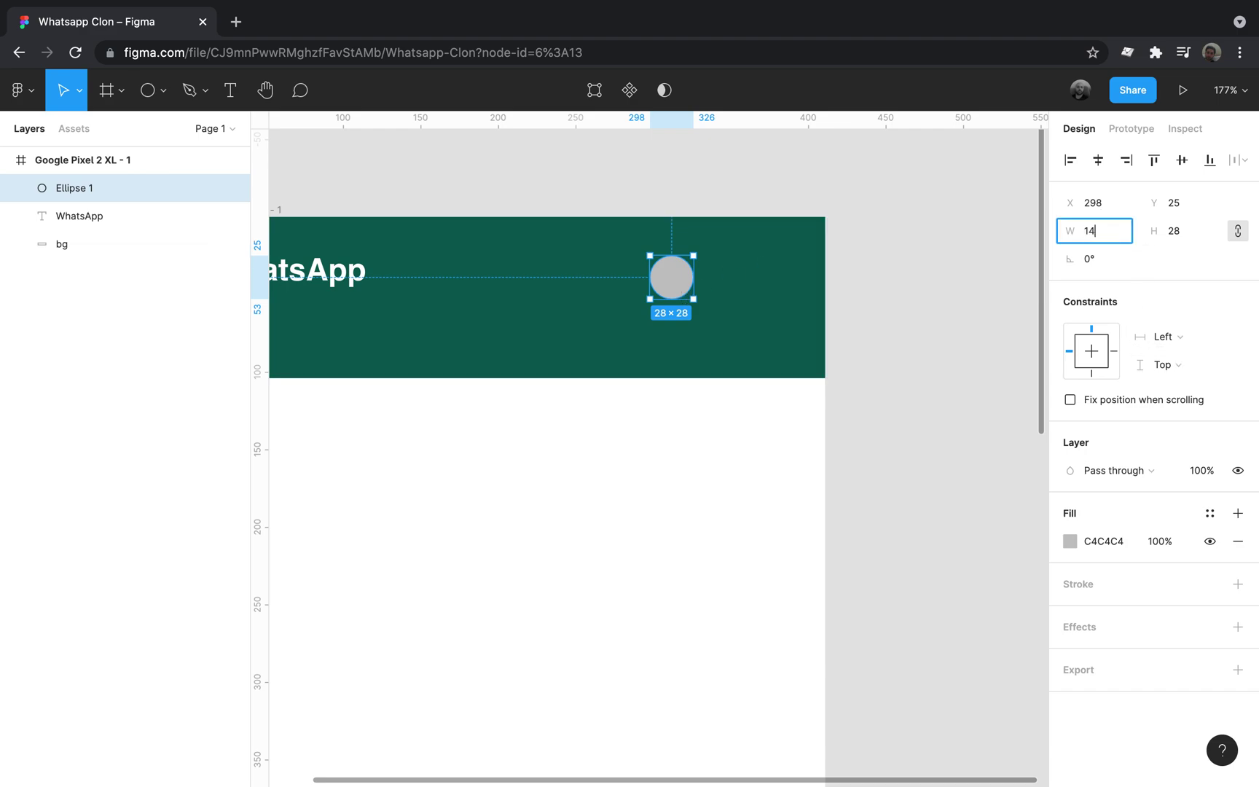
key("Return")
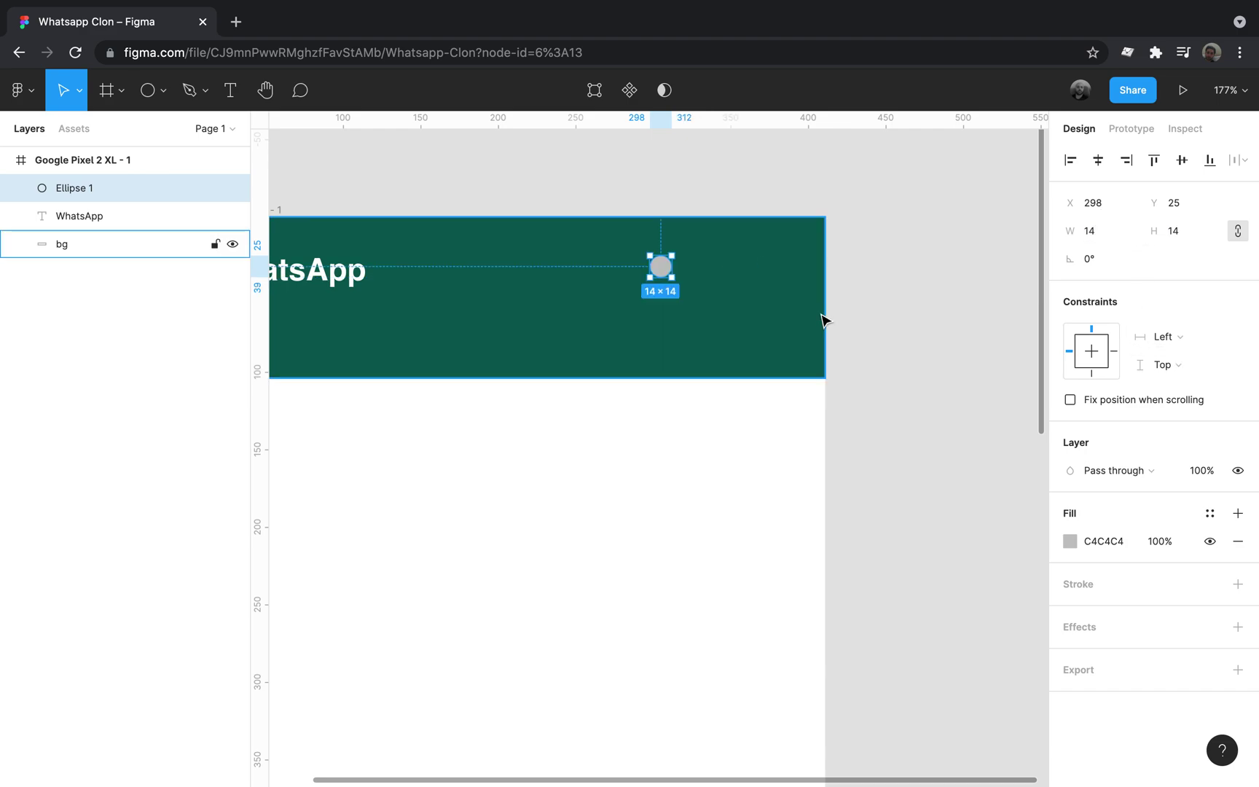
- Give the circle a white FFFFFF stroke and remove its grey fill
left_click(1083, 583)
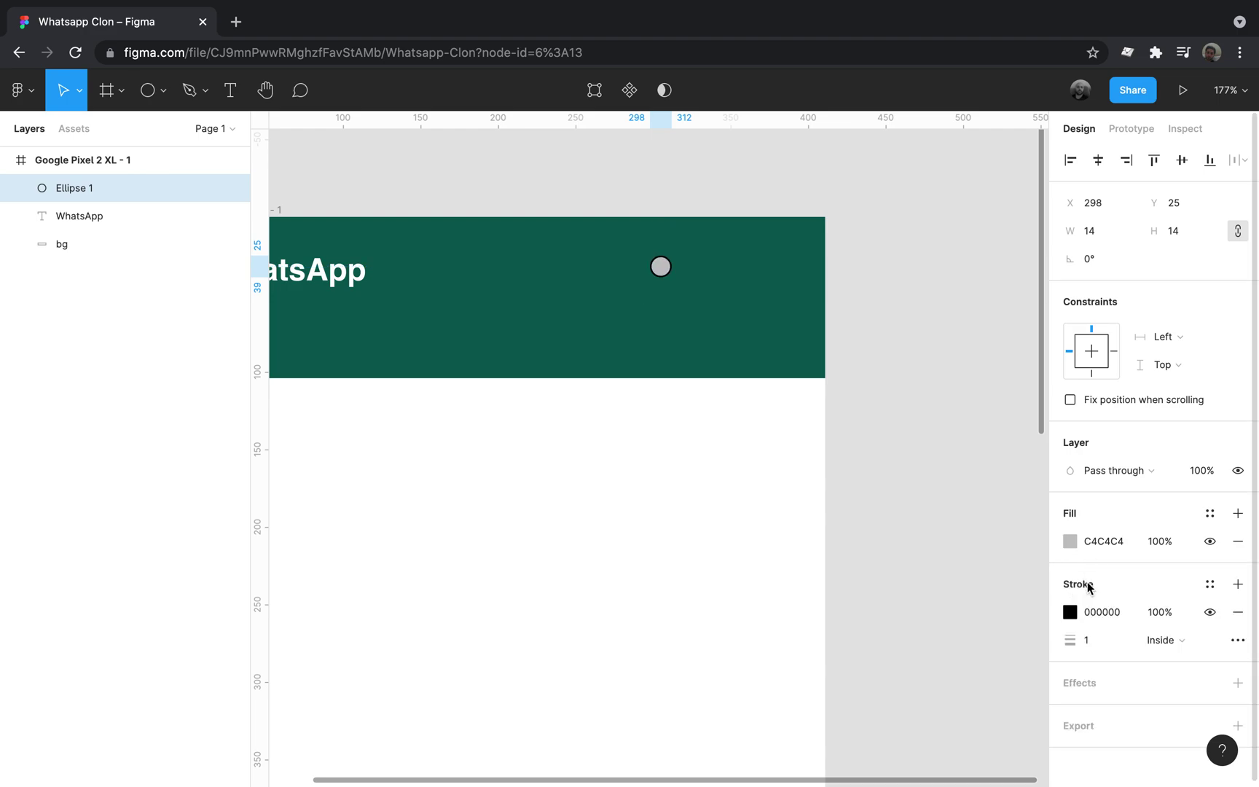
left_click(1237, 540)
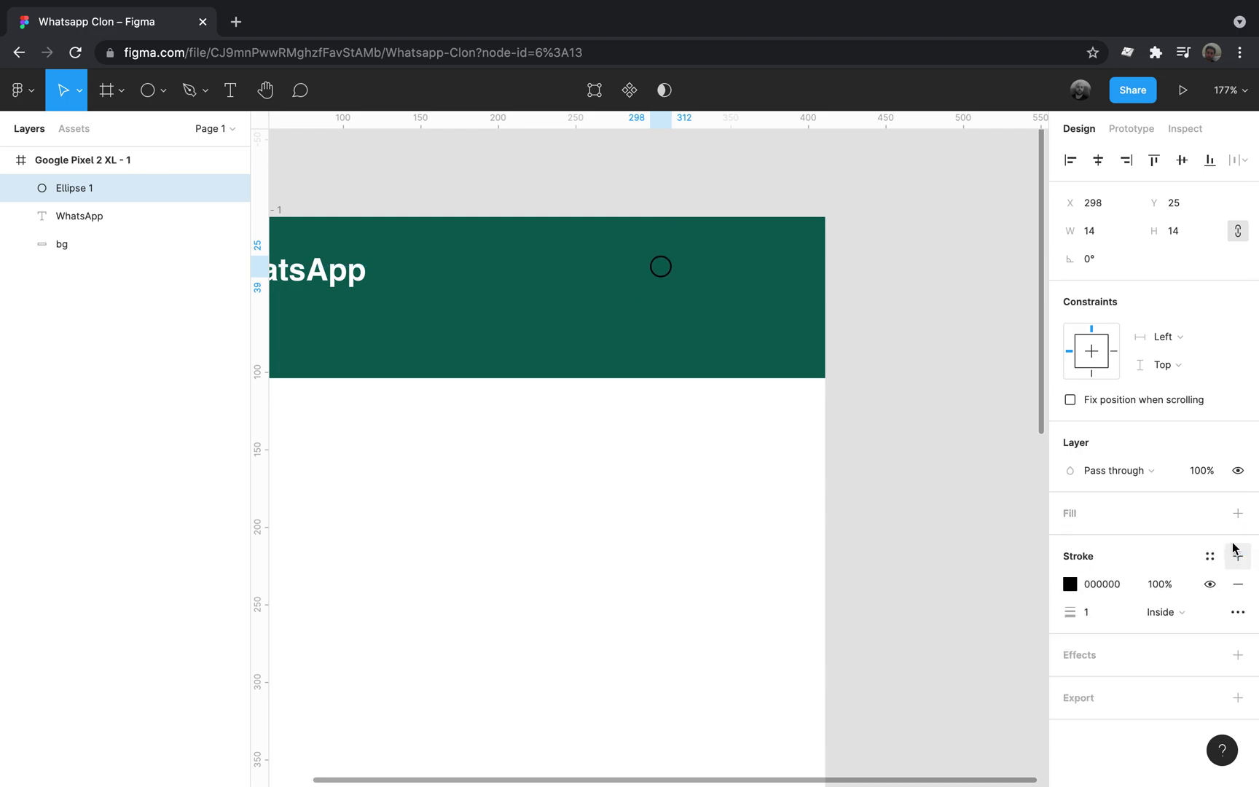
scroll(675, 248, "up", 5)
left_click(1101, 584)
type("f")
key("Return")
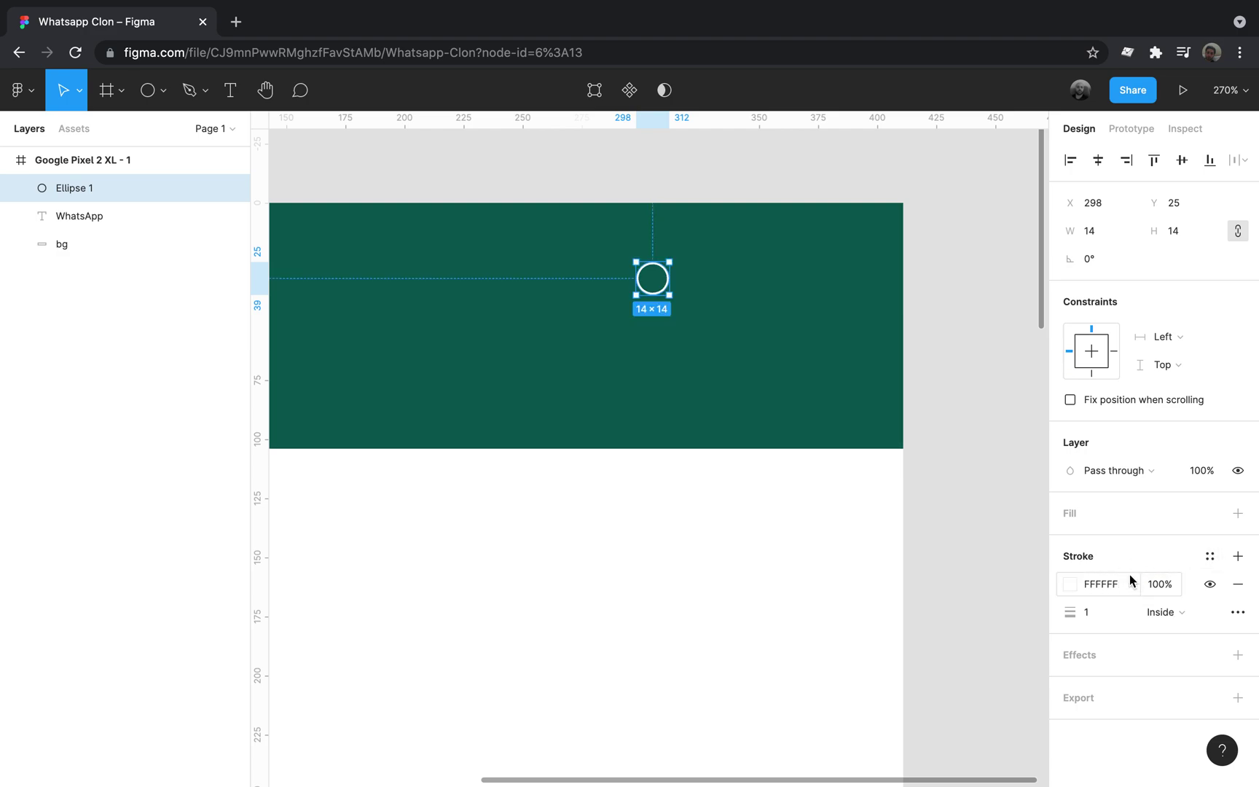
- Save the white stroke as a colour style named Light and name the layer Ellipse
left_click(1210, 556)
left_click(1230, 469)
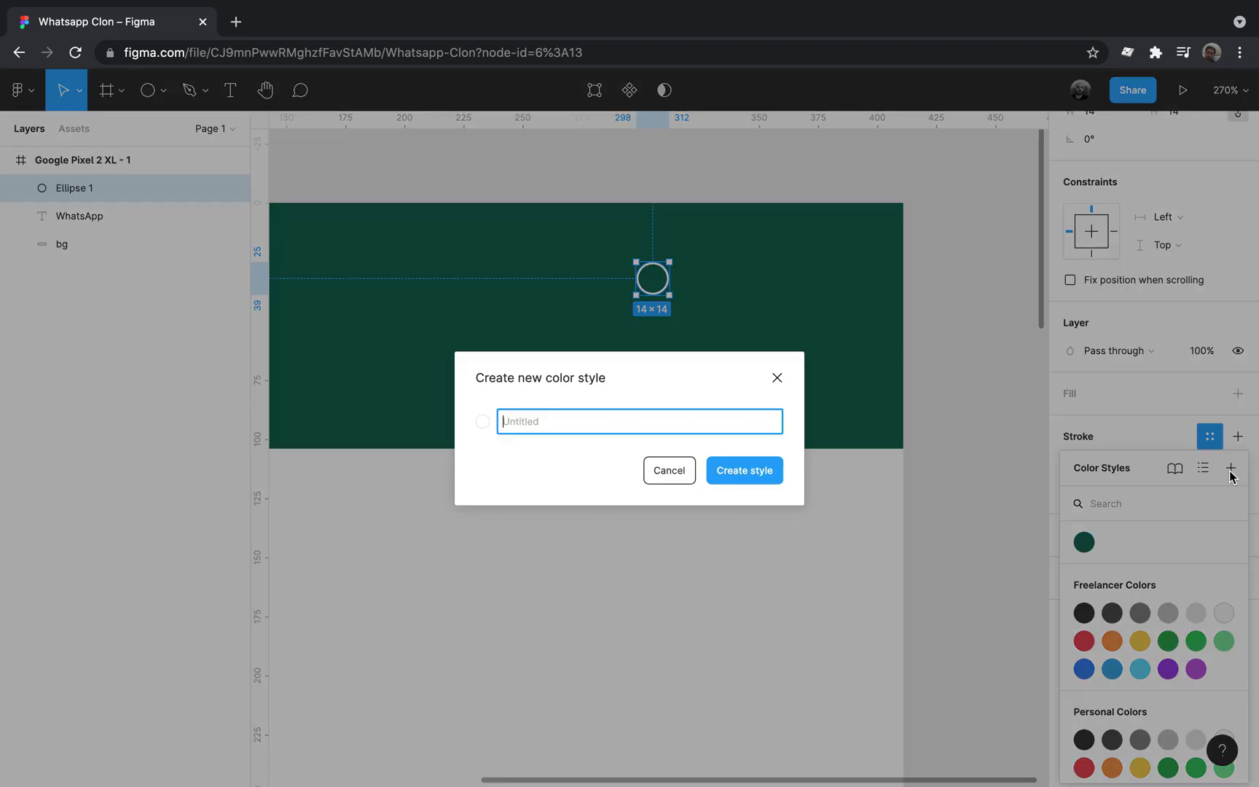
type("Light")
key("Return")
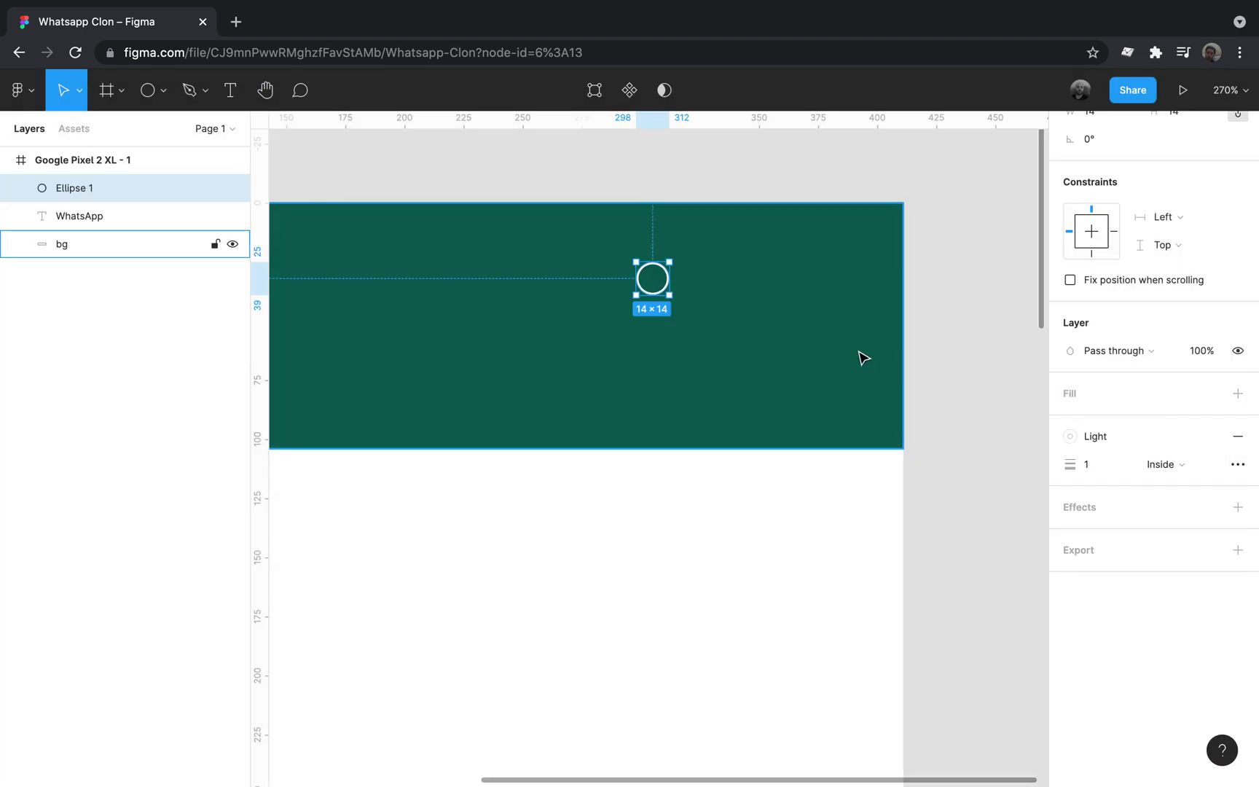
double_click(96, 189)
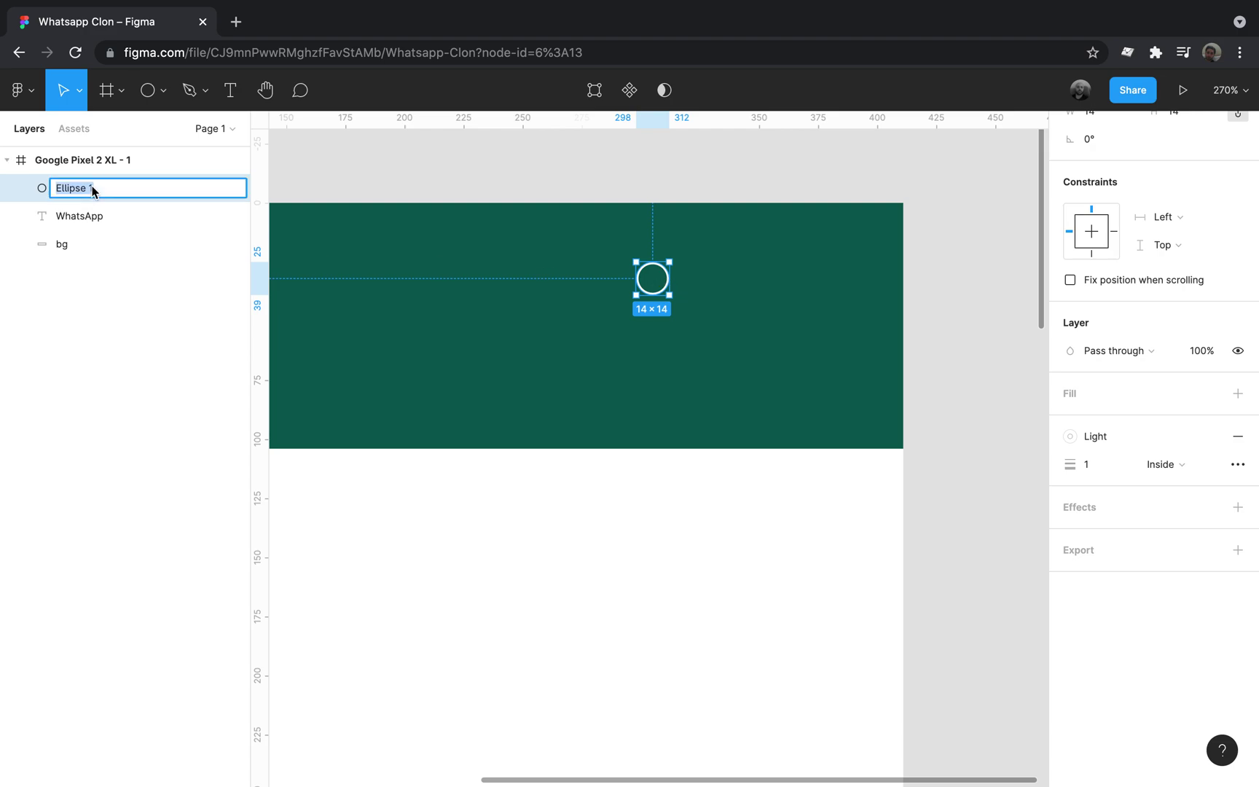
key("Return")
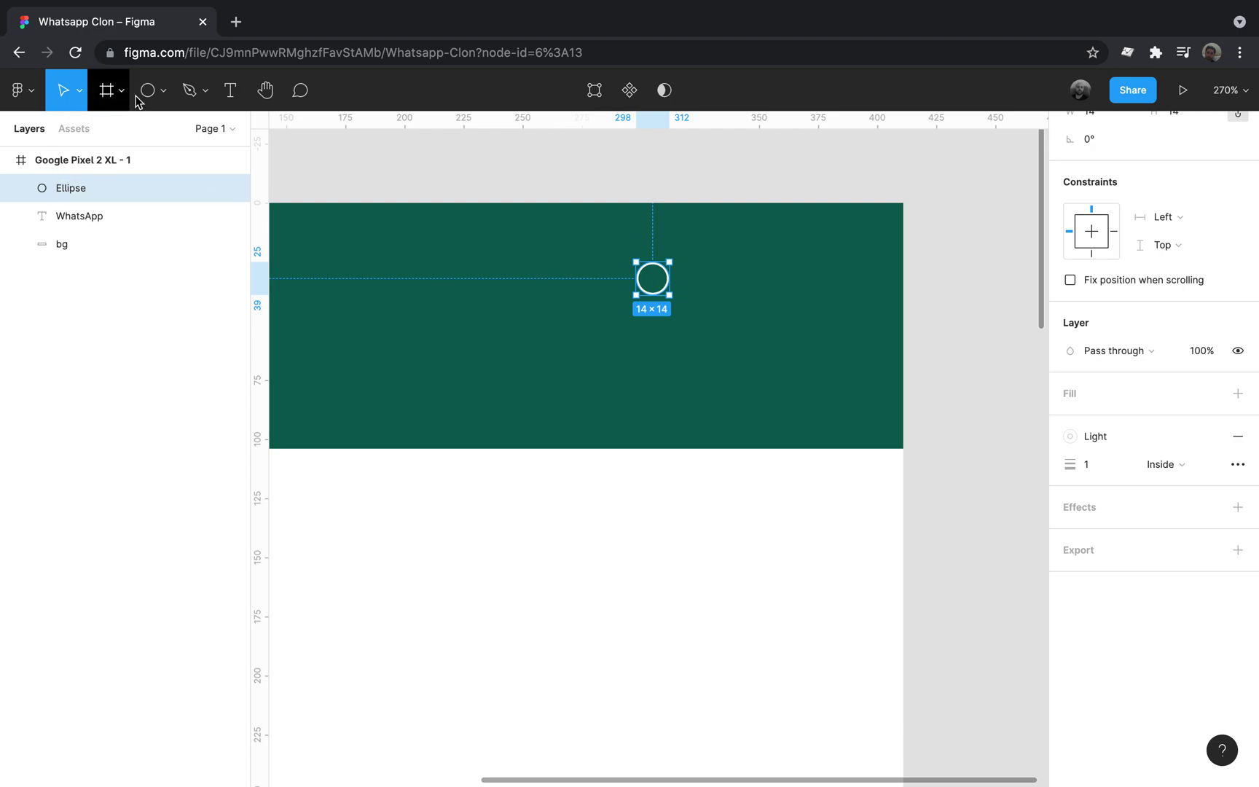
left_click(160, 94)
- Draw a thin bar below the ring with a height of 9
left_click(161, 134)
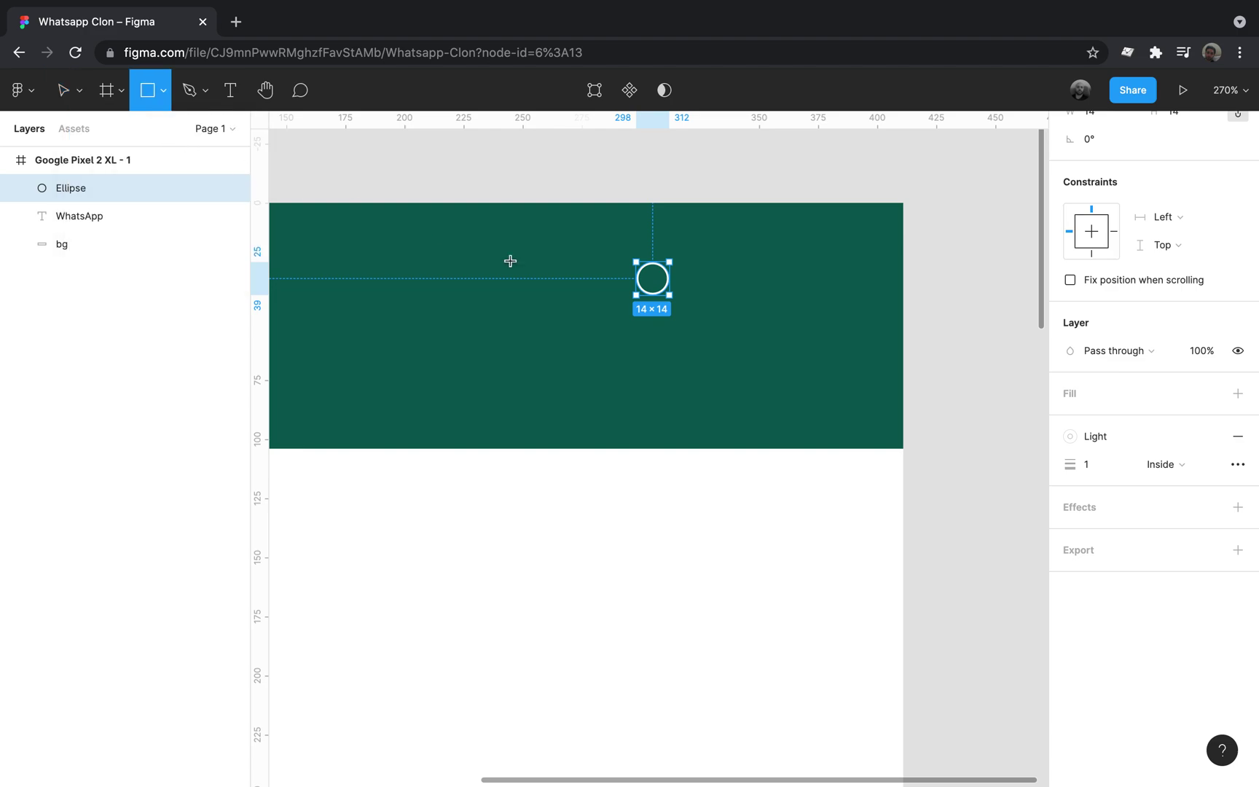
left_click_drag(653, 313, 657, 340)
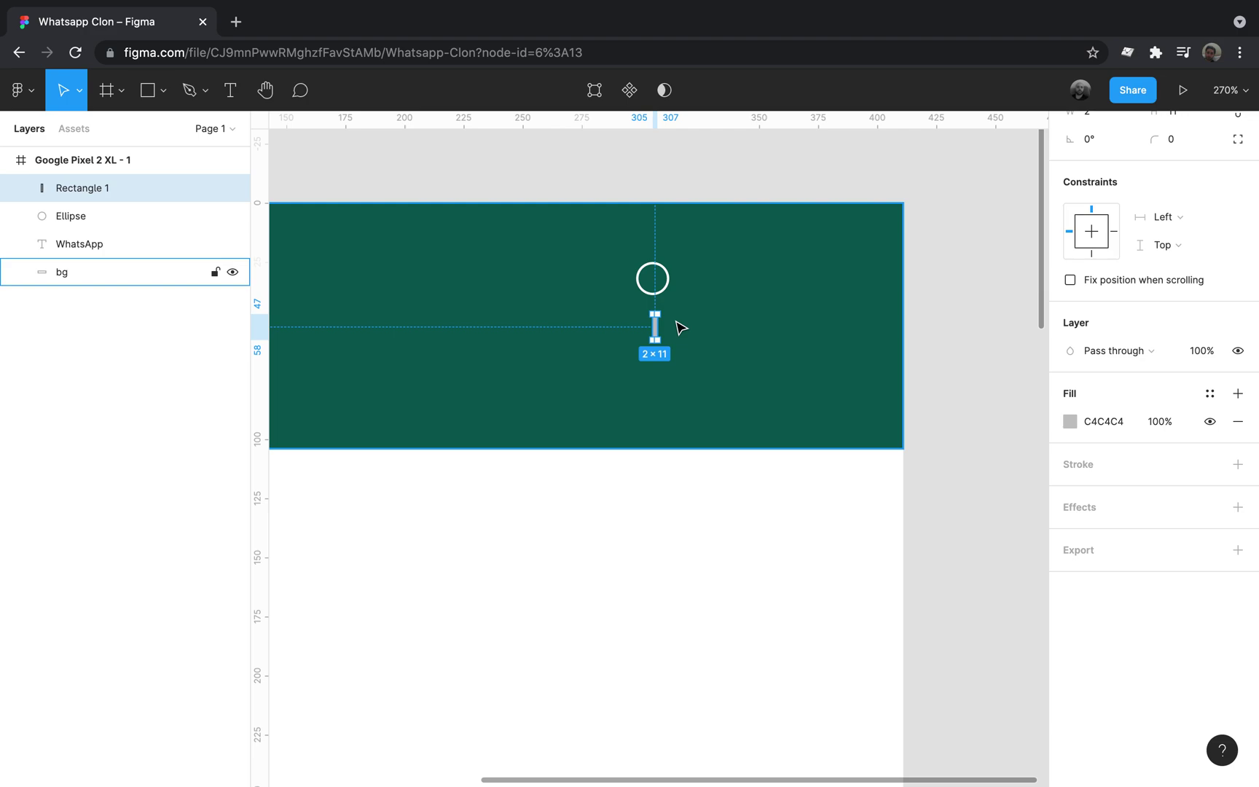
scroll(1121, 266, "up", 3)
left_click(1115, 238)
left_click(1197, 239)
type("9")
key("Return")
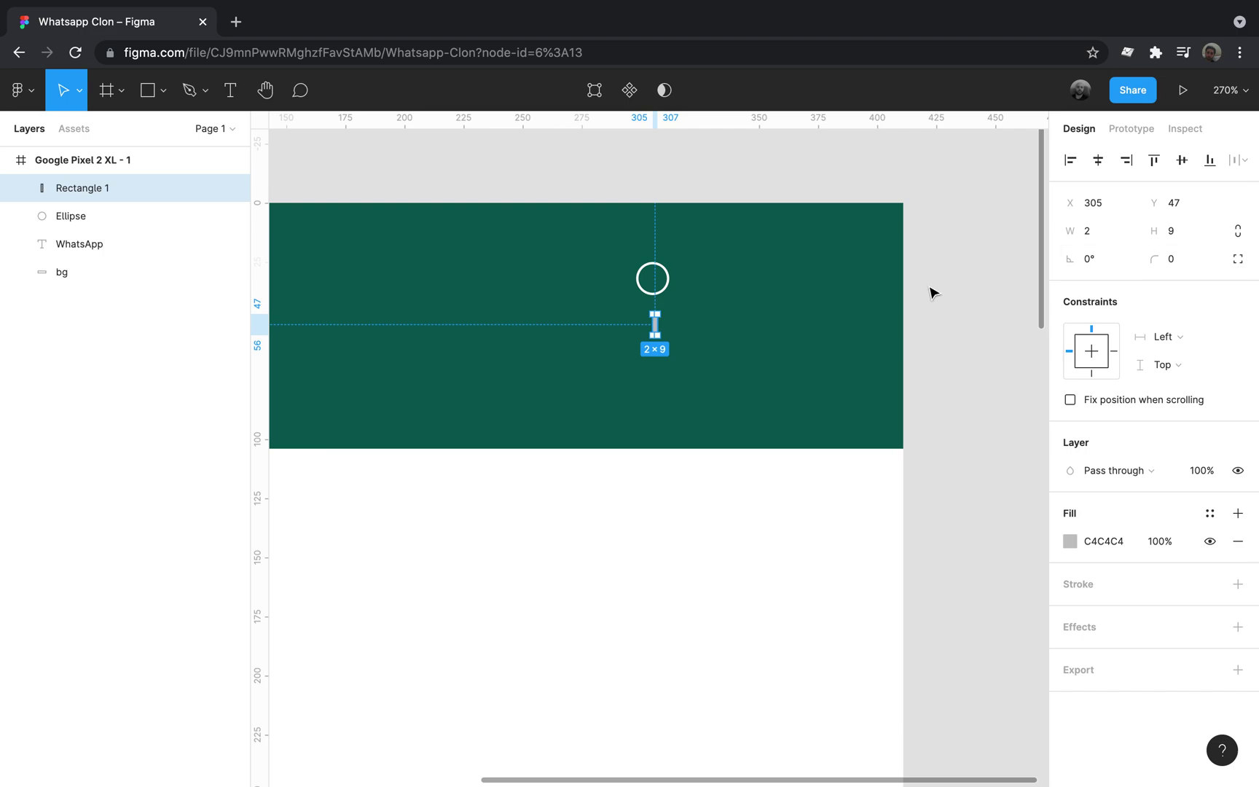
- Fill the bar with the Light colour style
left_click(700, 317)
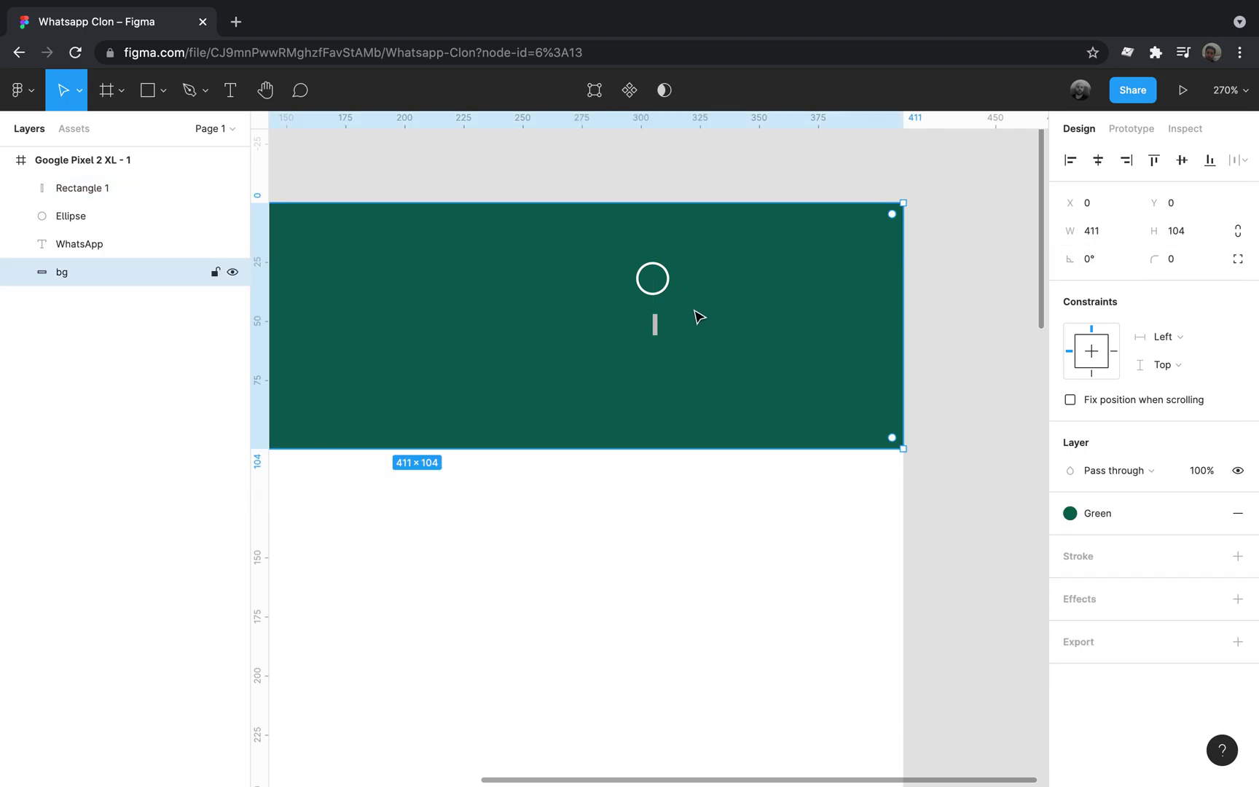
left_click(654, 324)
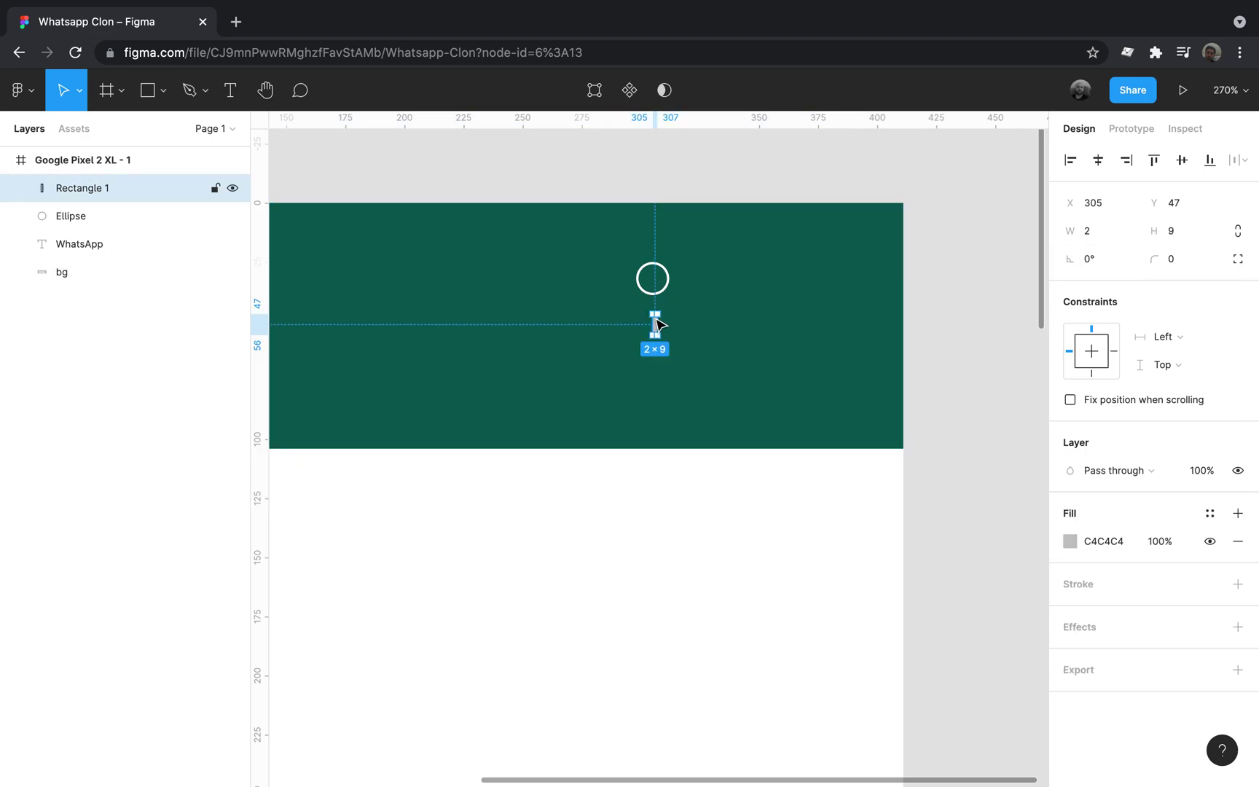
left_click(1203, 518)
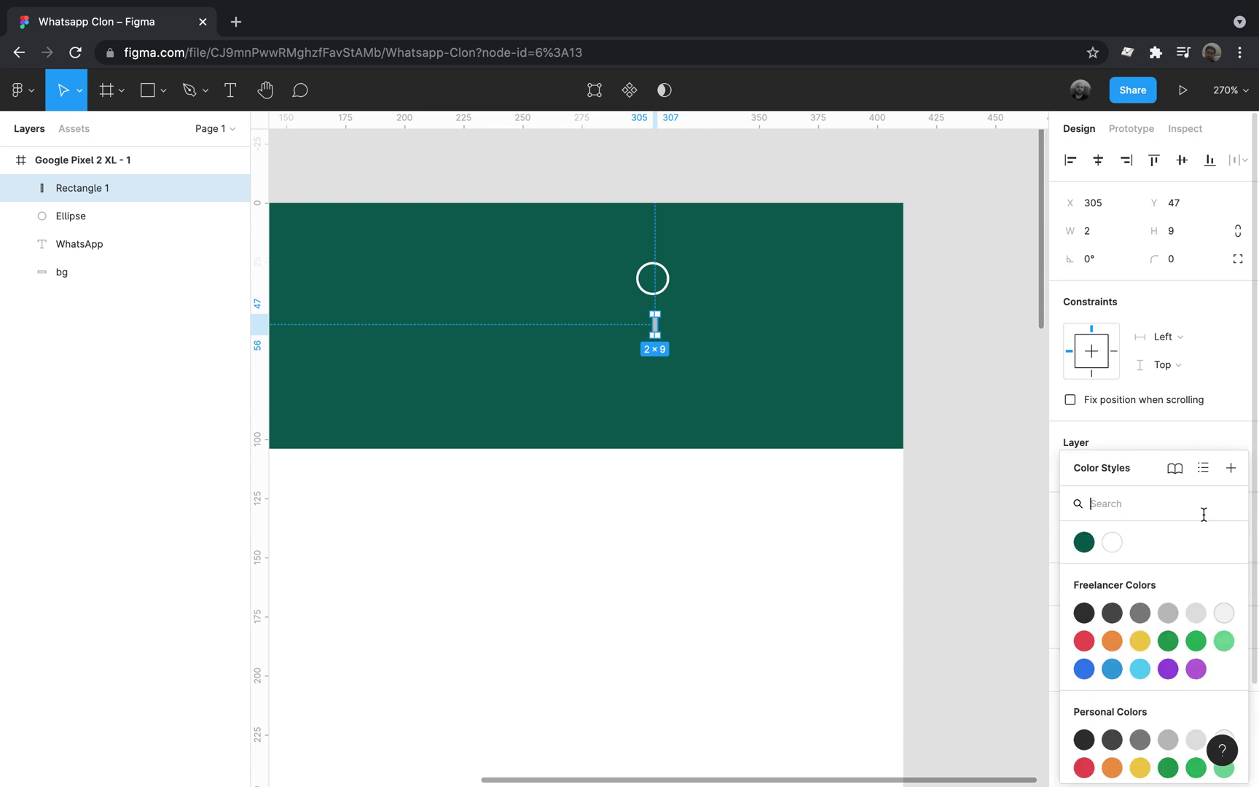
left_click(1115, 543)
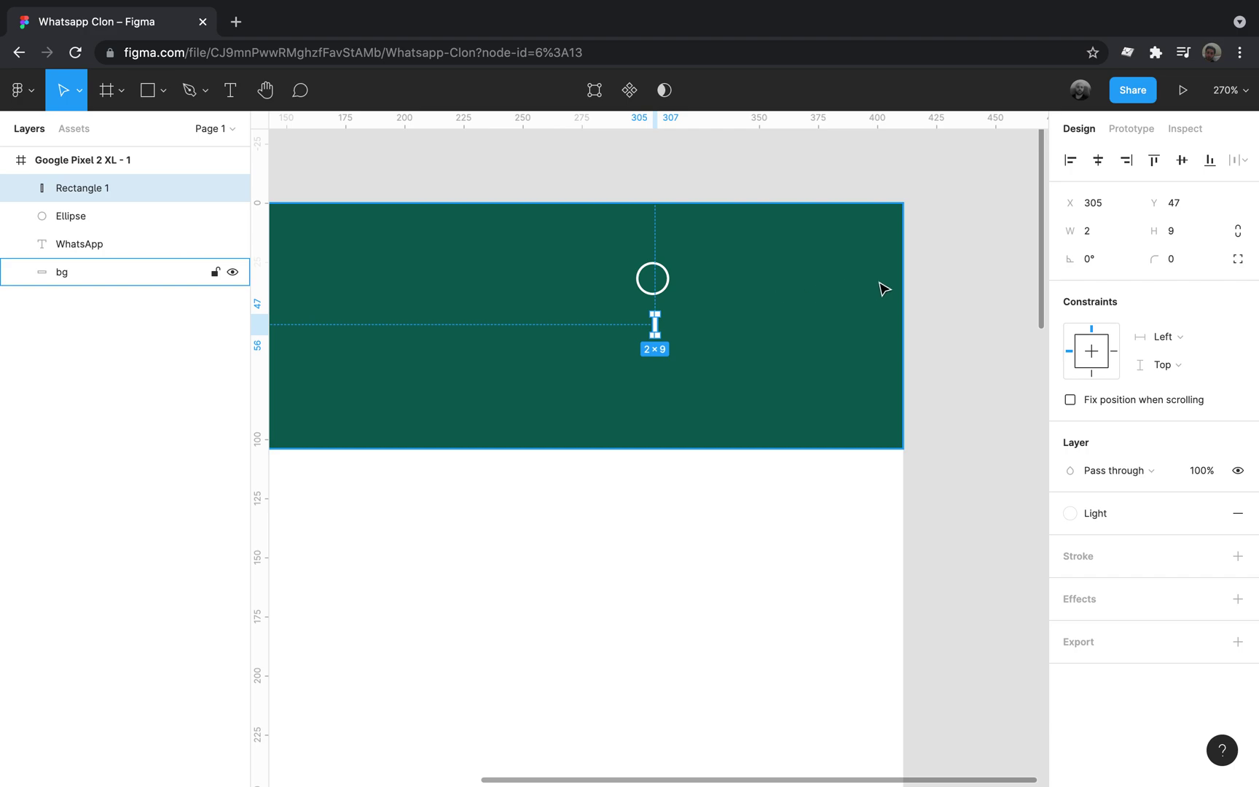
- Rotate the bar to 45° and give it a corner radius of 2
left_click(1104, 262)
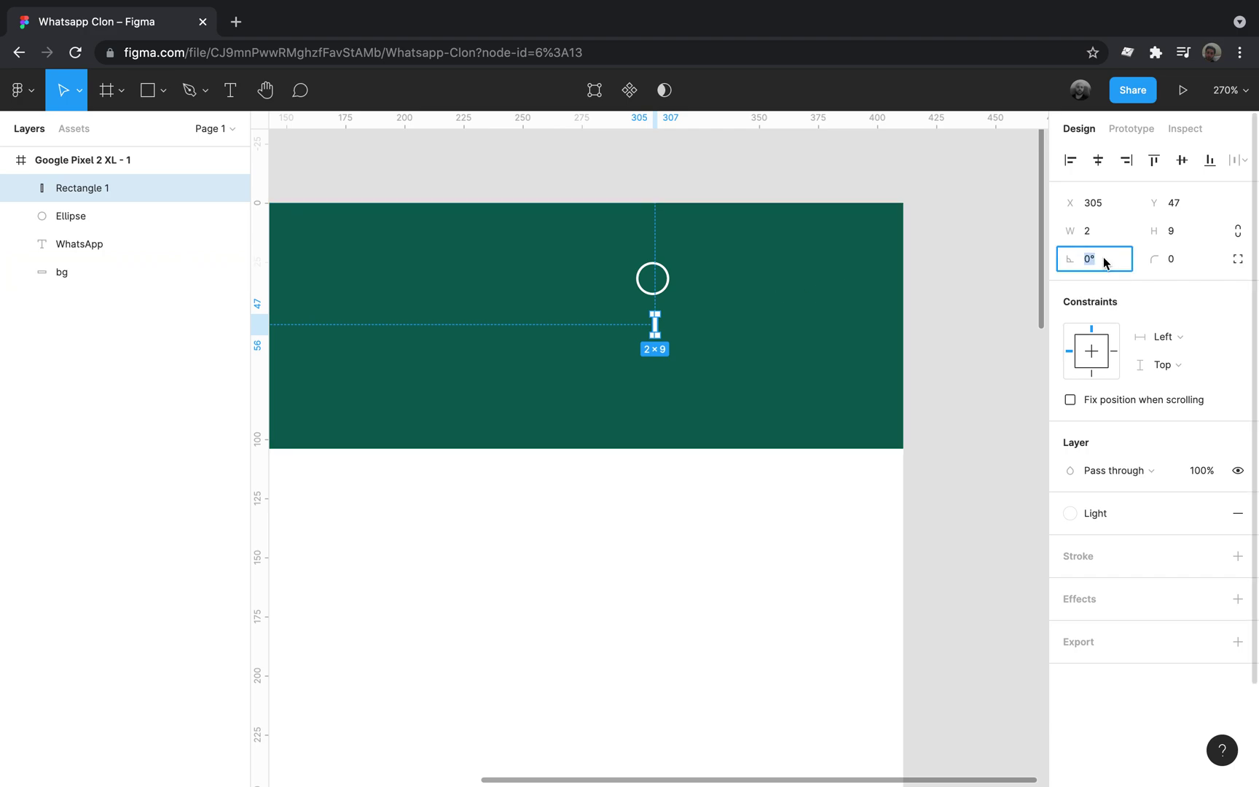
type("-45")
key("Return")
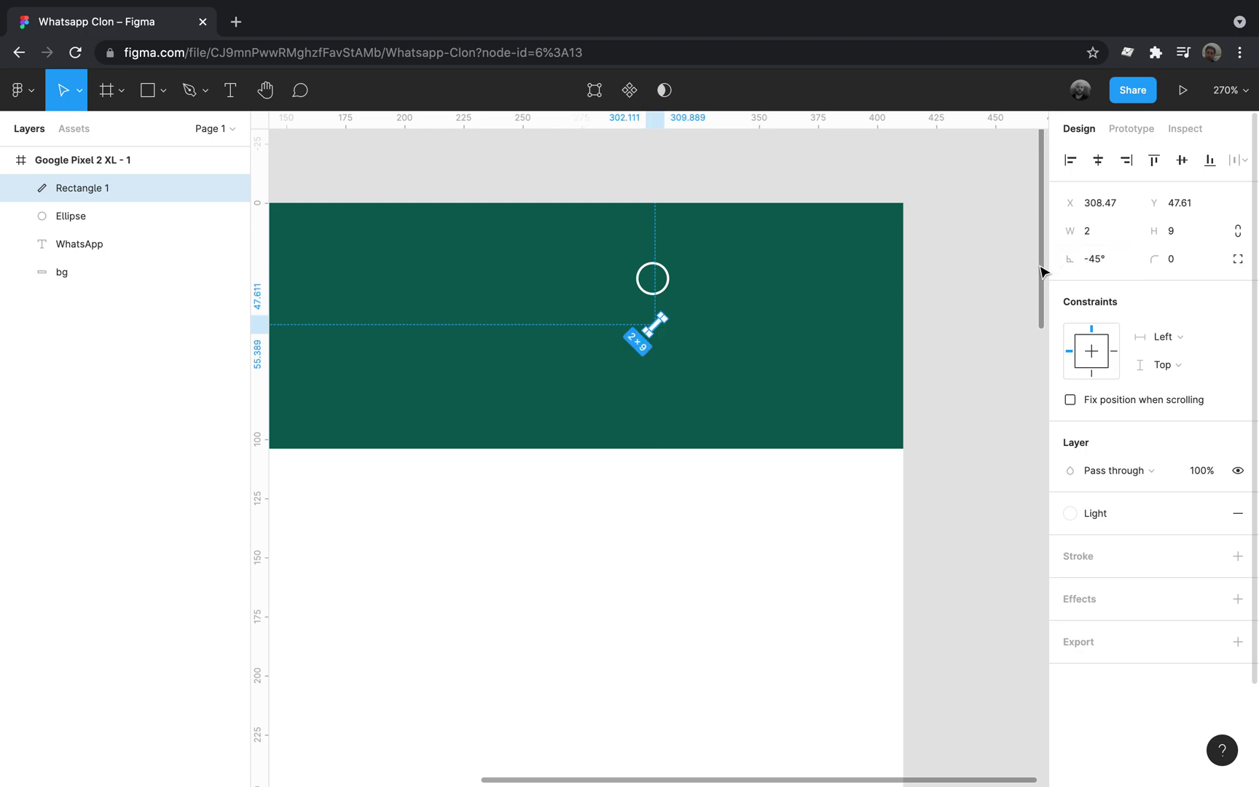
left_click(1112, 267)
type("45")
key("Return")
scroll(658, 332, "up", 5, "ctrl")
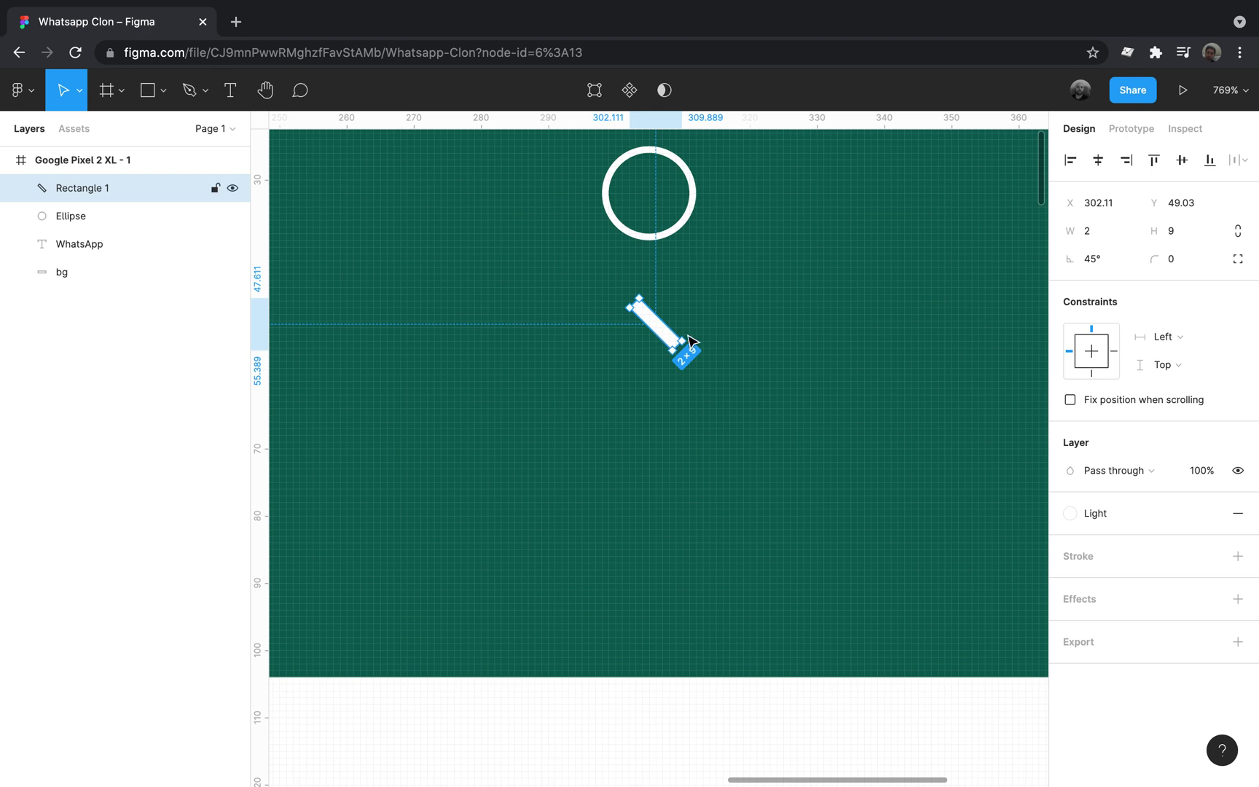
type("2")
key("Return")
- Drag the handle onto the ring's lower-right edge to form the magnifier
mouse_move(663, 328)
left_mouse_down()
mouse_move(688, 251)
mouse_move(701, 254)
left_mouse_up()
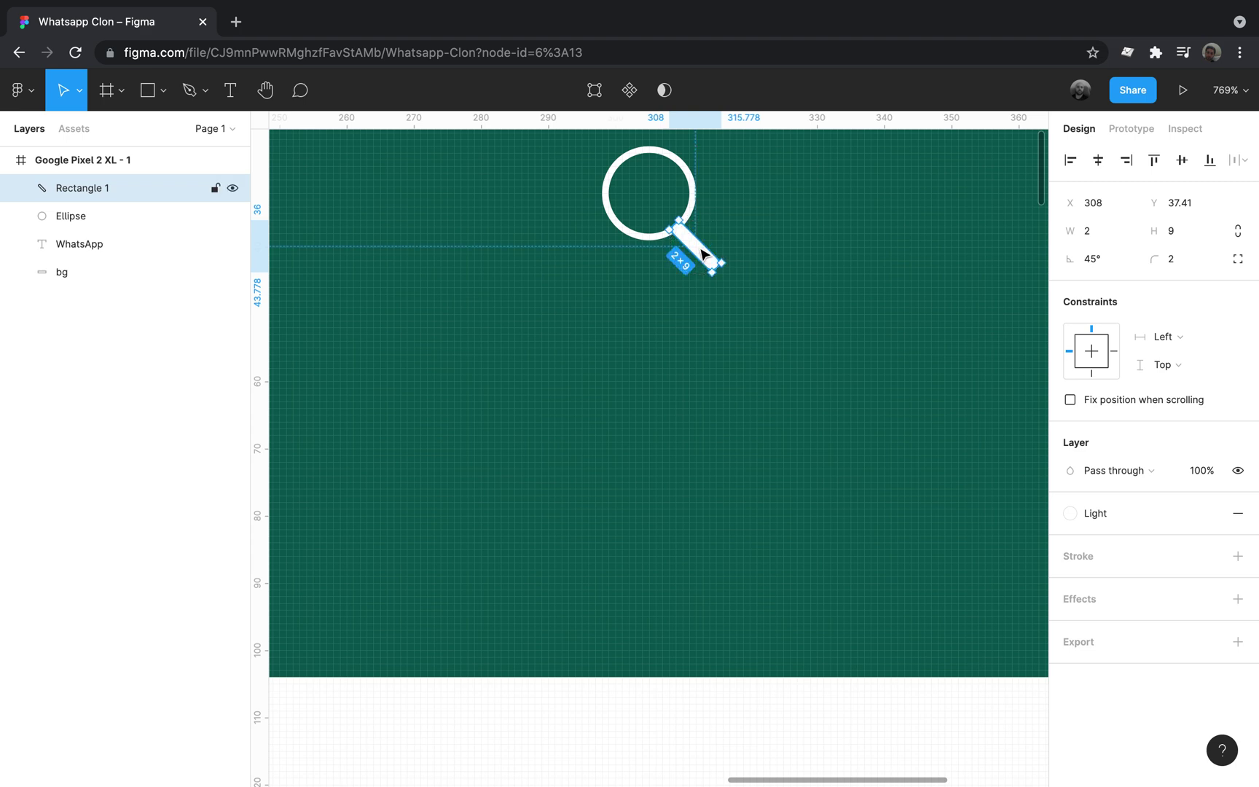
left_click(694, 372)
scroll(693, 372, "down", 3)
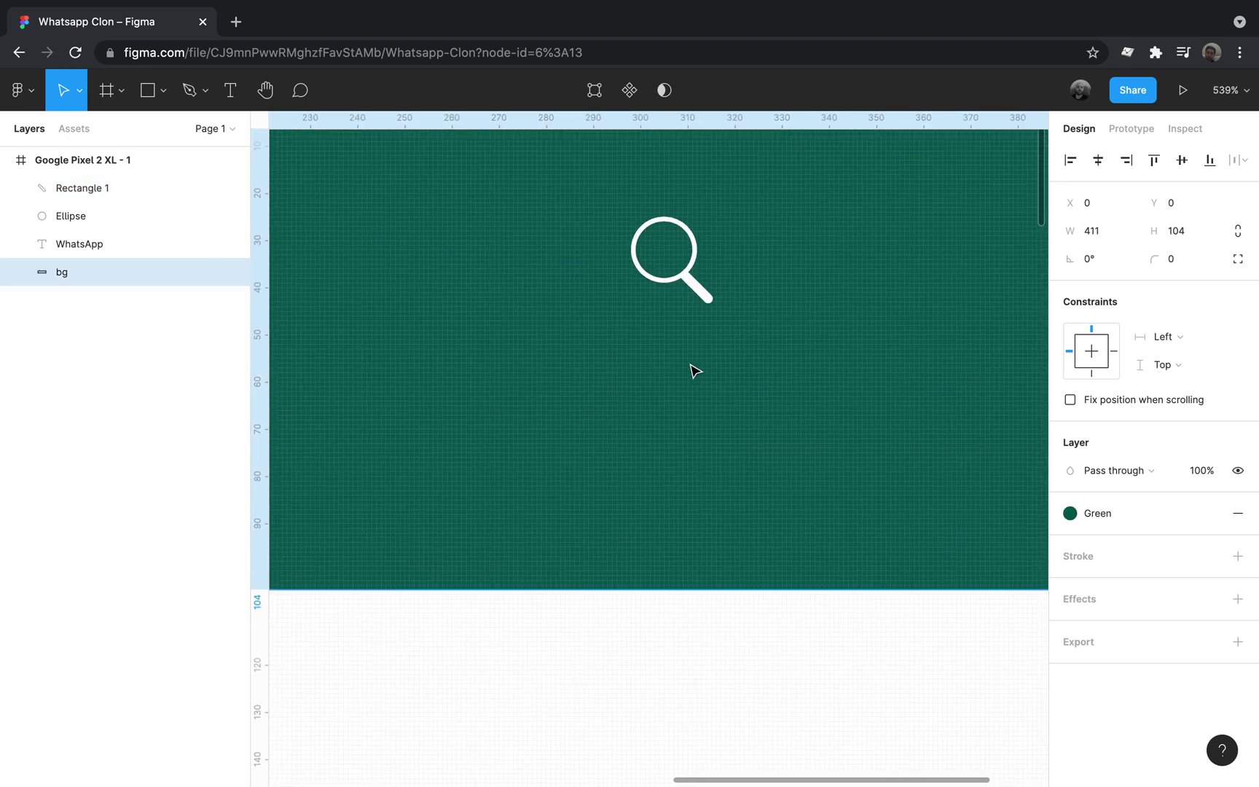
scroll(692, 369, "up", 1)
scroll(703, 293, "up", 5)
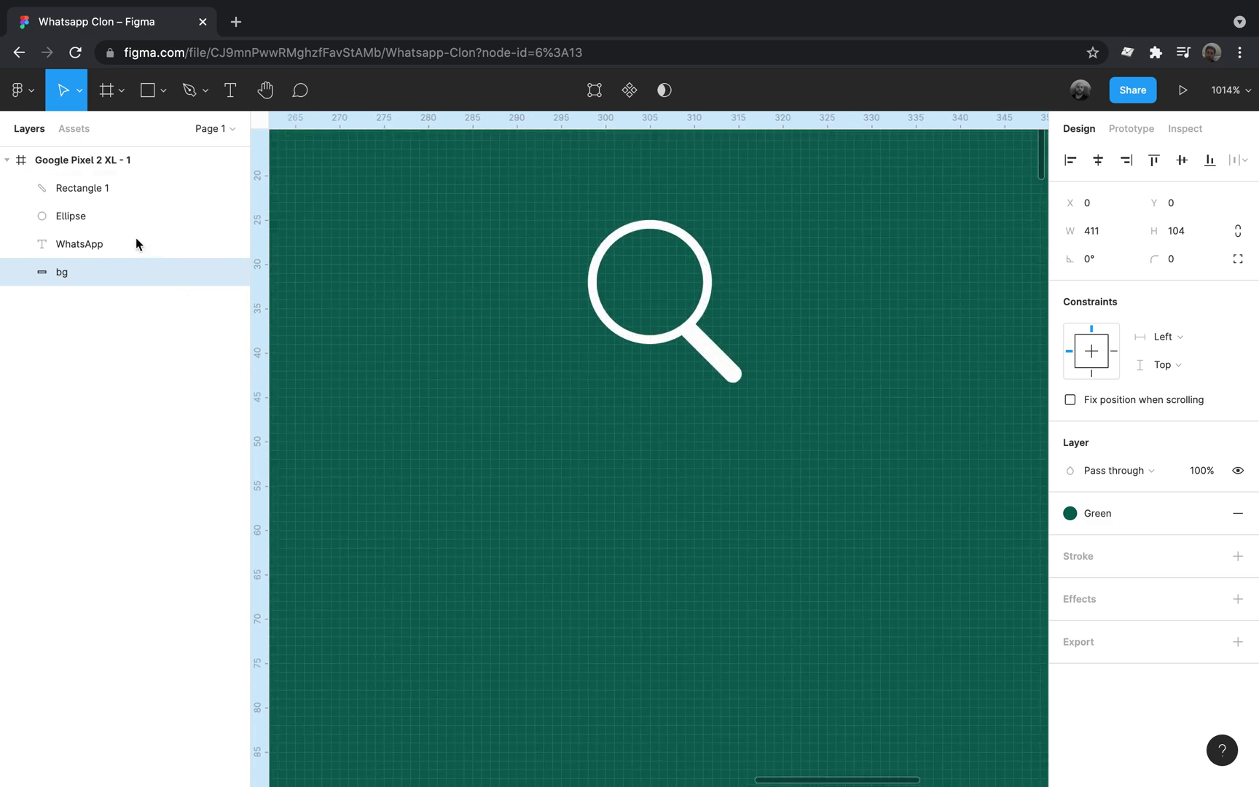
left_click(100, 191)
- Select both the ring and handle and combine them with Union selection
double_click(100, 191)
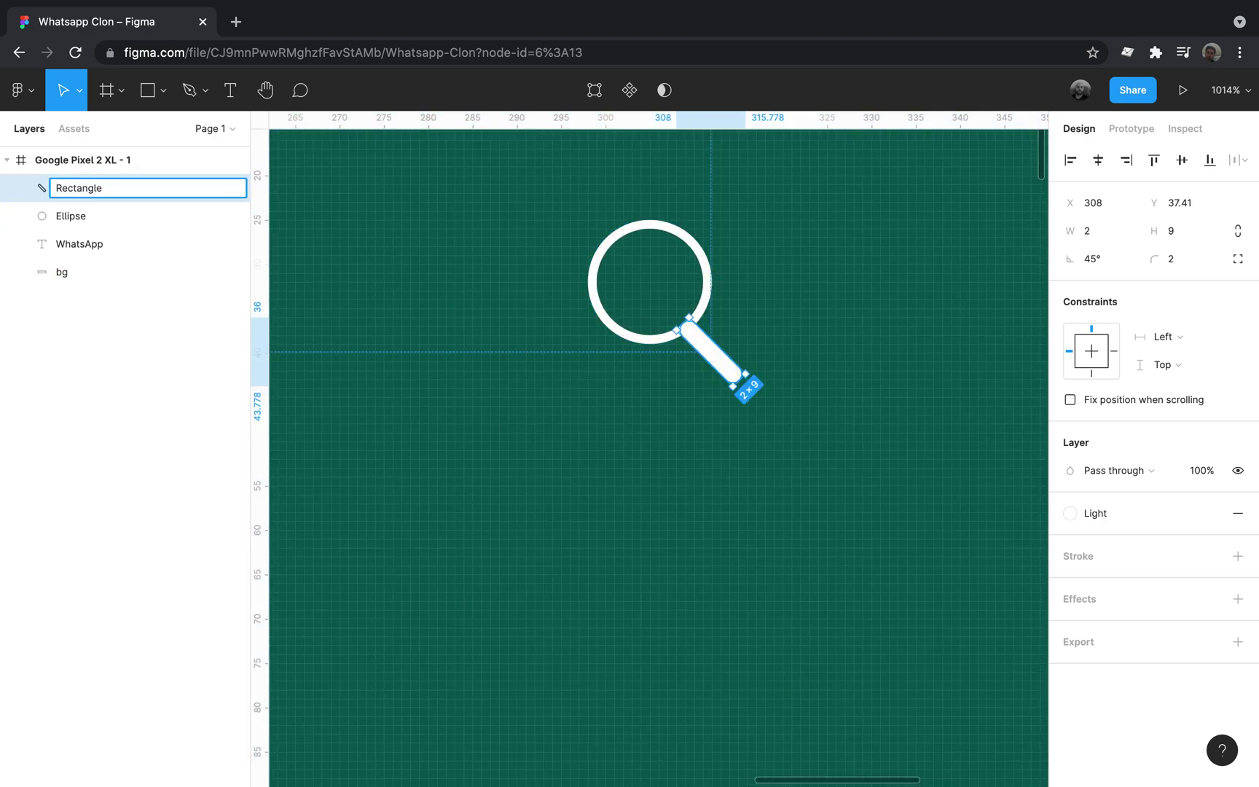
key("Return")
left_click(93, 218)
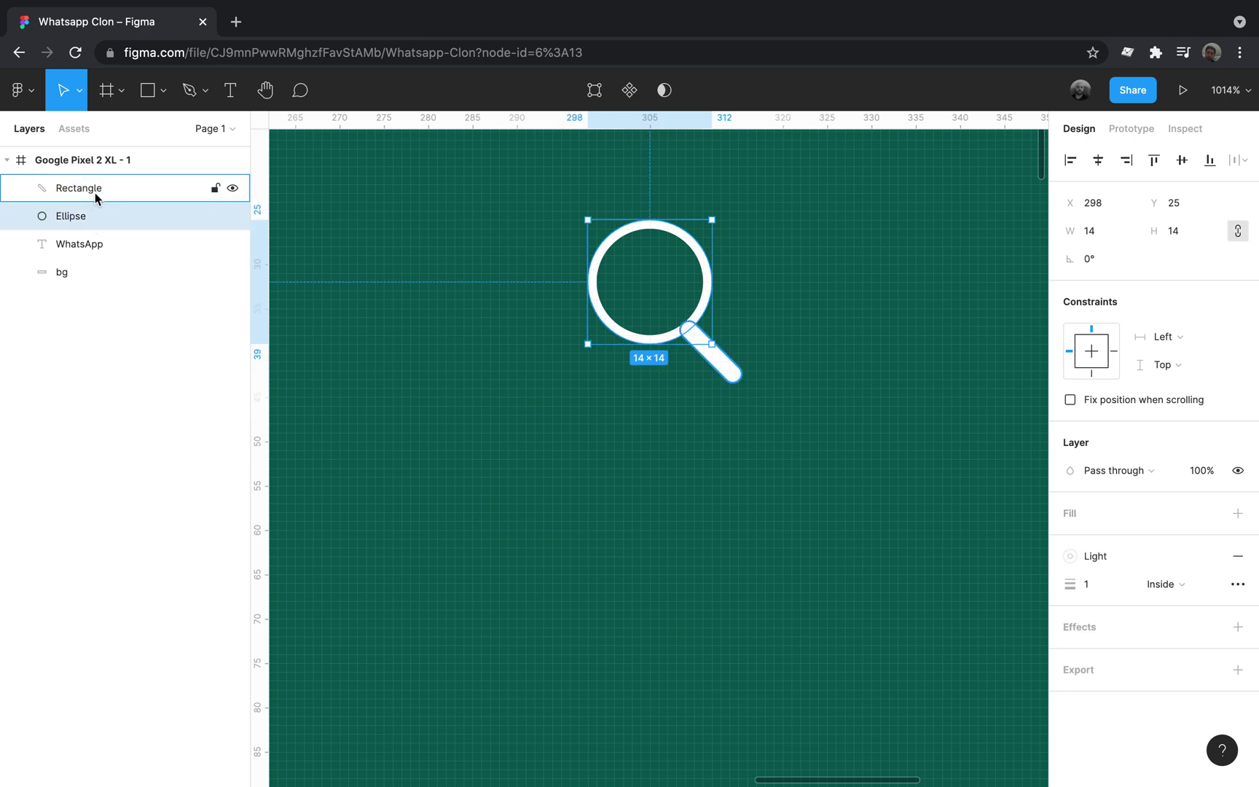
left_click(95, 190, "shift")
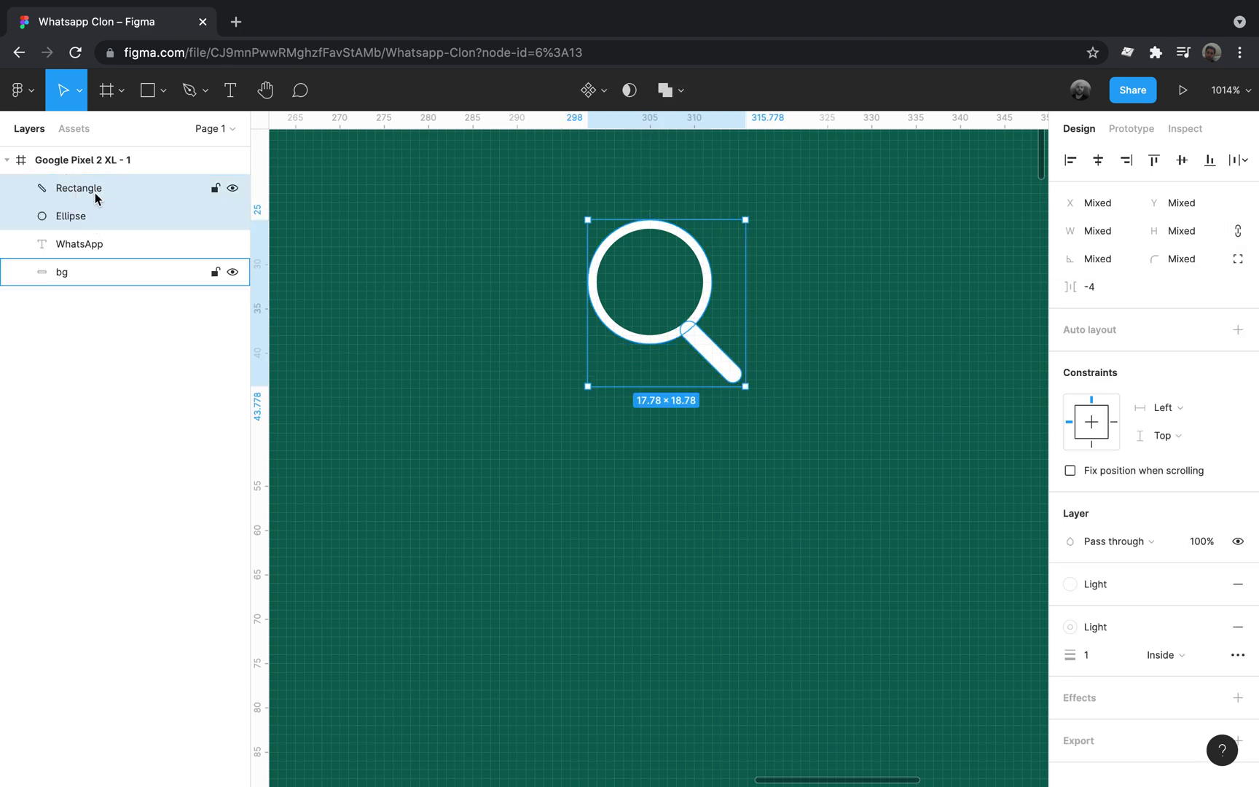
left_click(681, 89)
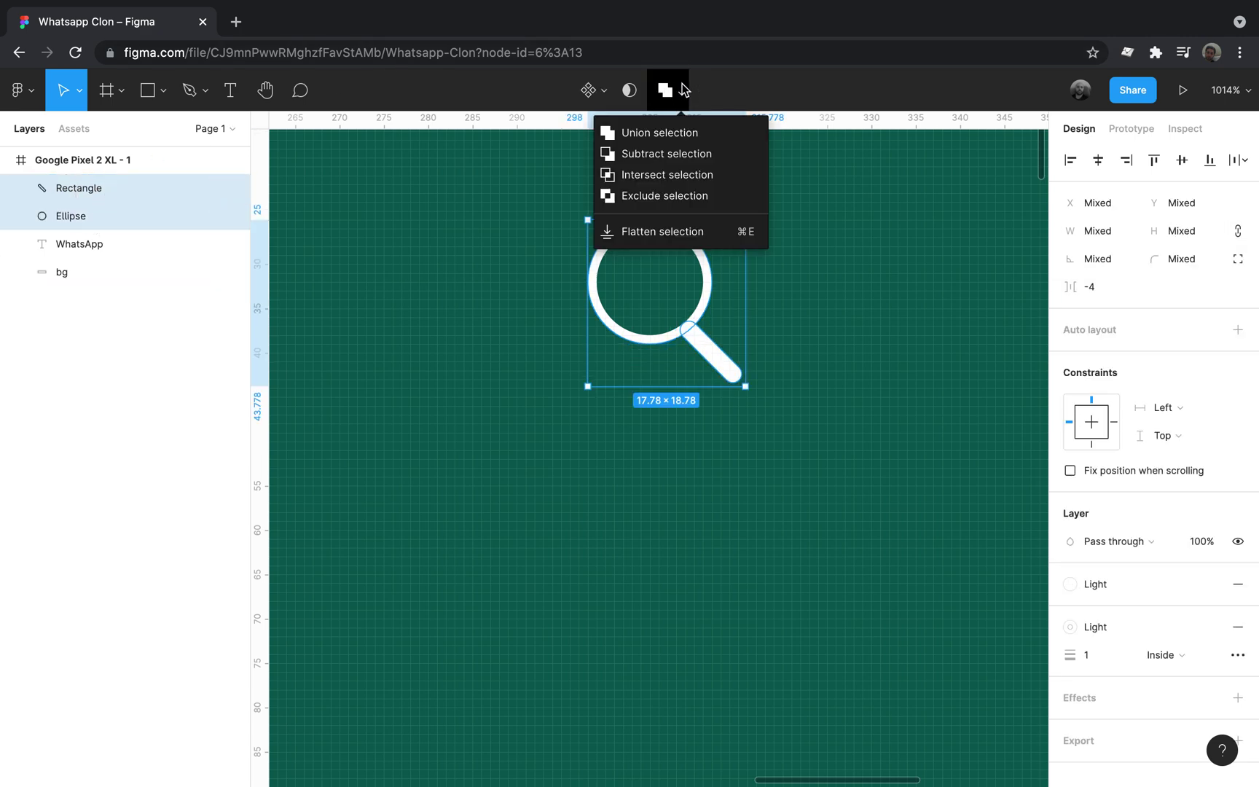
left_click(671, 140)
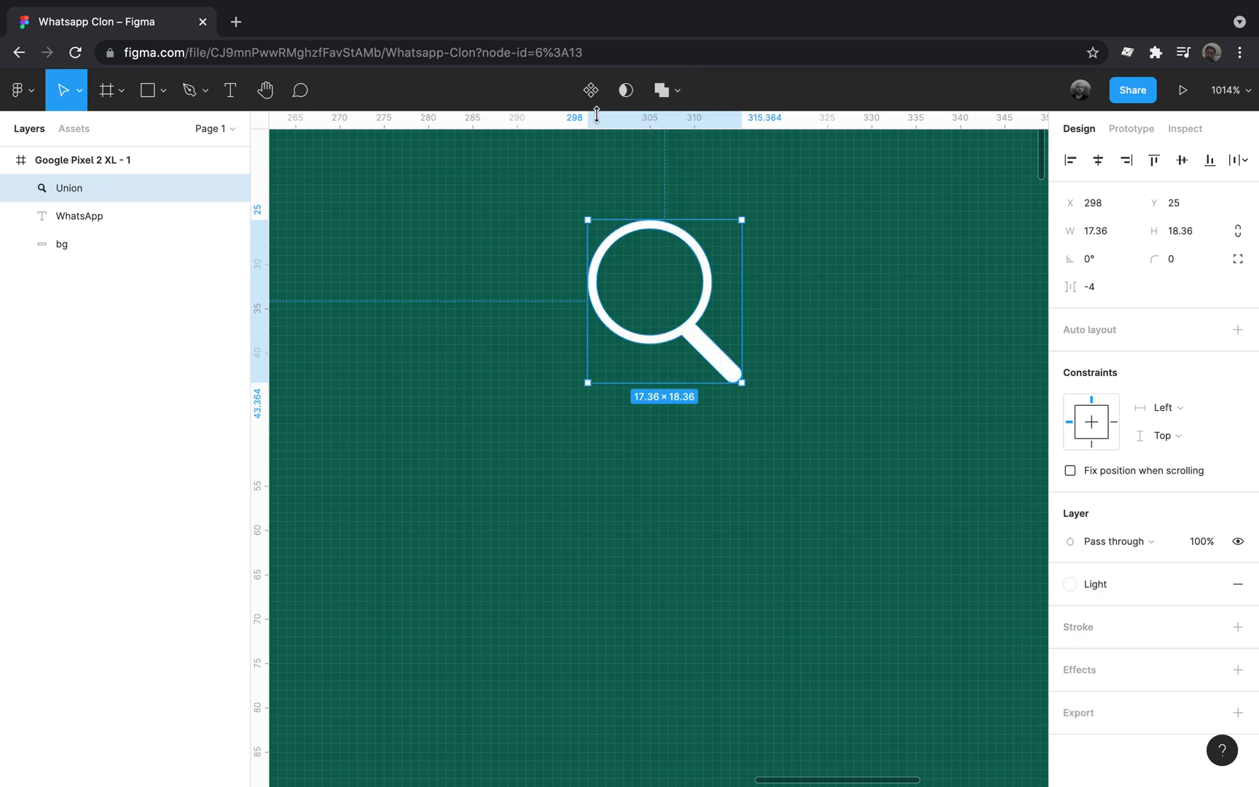
- Rename the Union layer to Search and collapse it
mouse_move(118, 188)
left_click(21, 189)
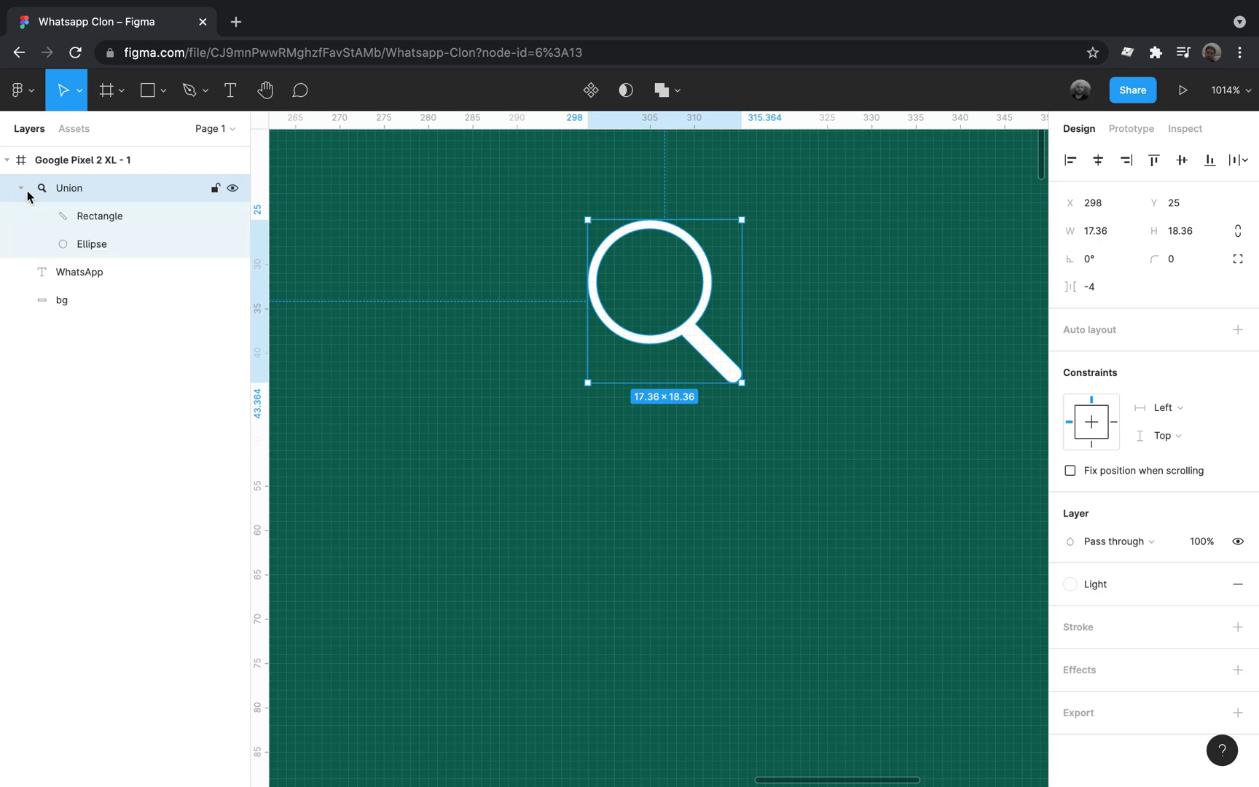
left_click(671, 96)
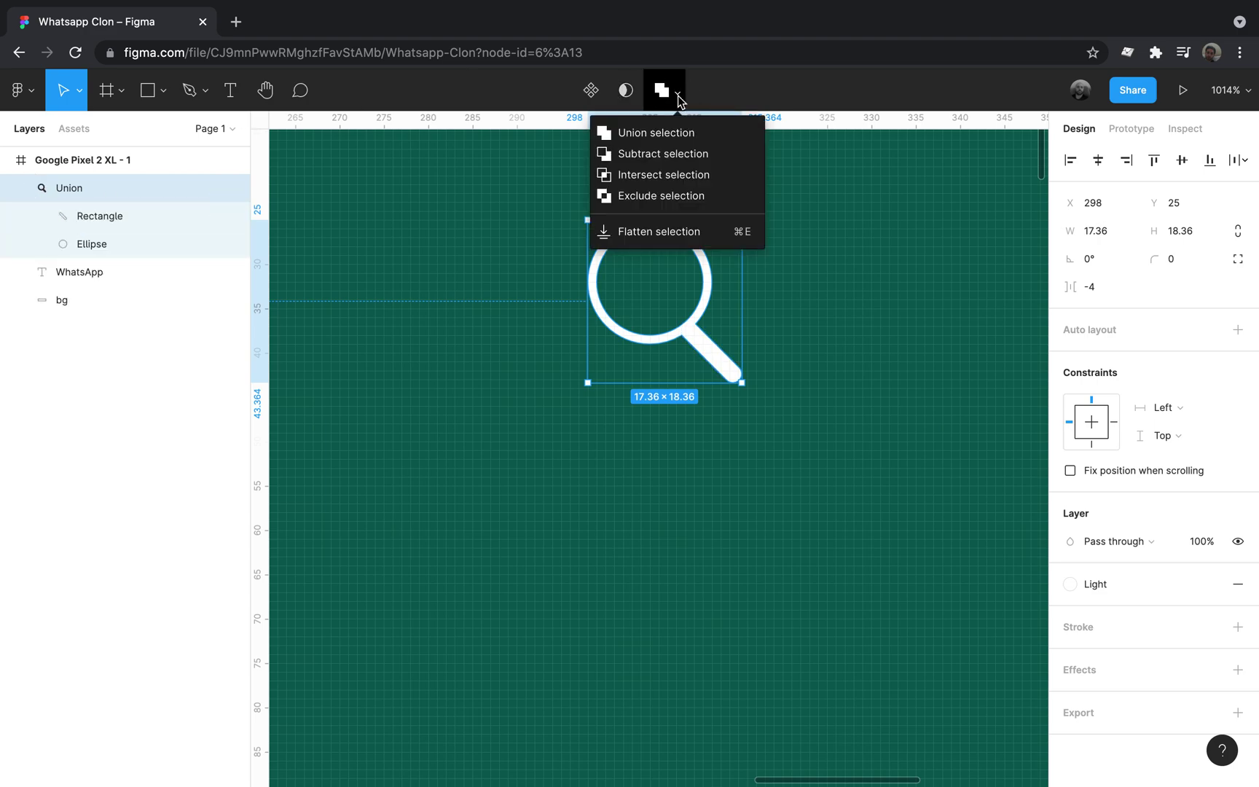
left_click(84, 202)
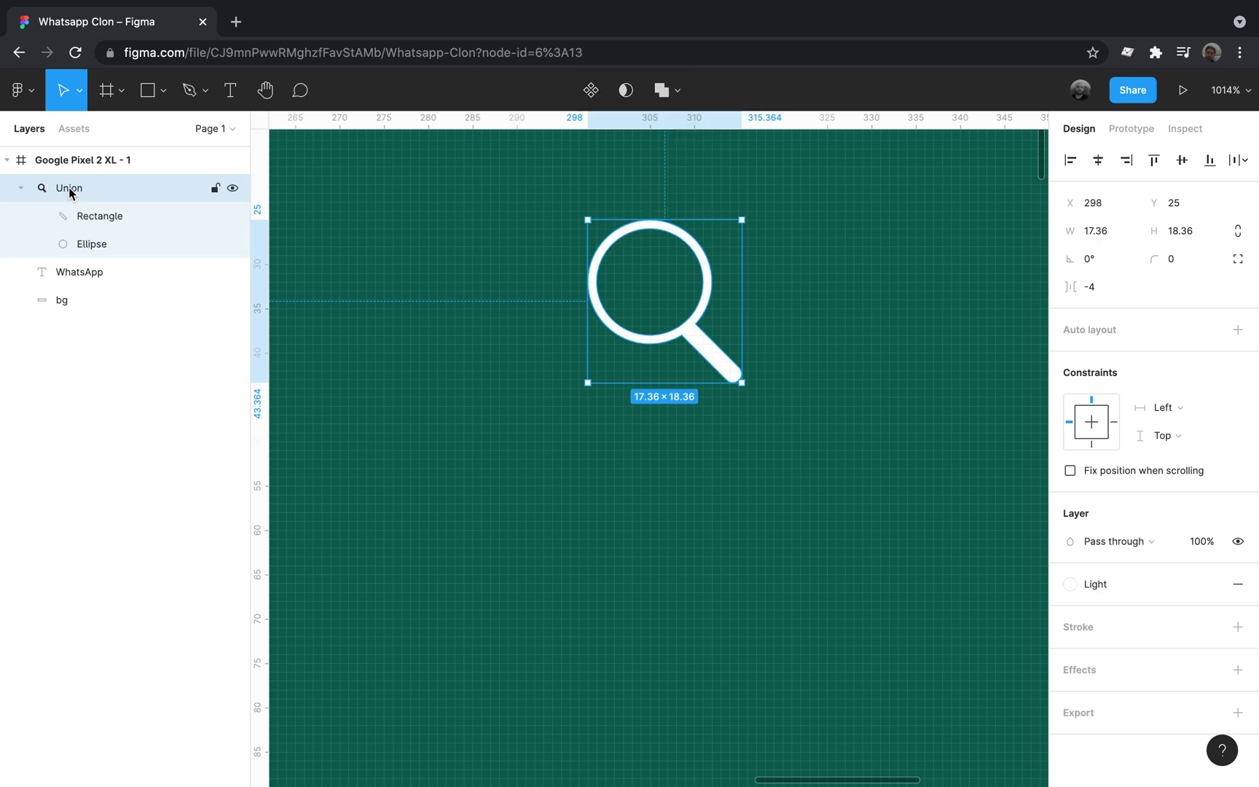
double_click(73, 188)
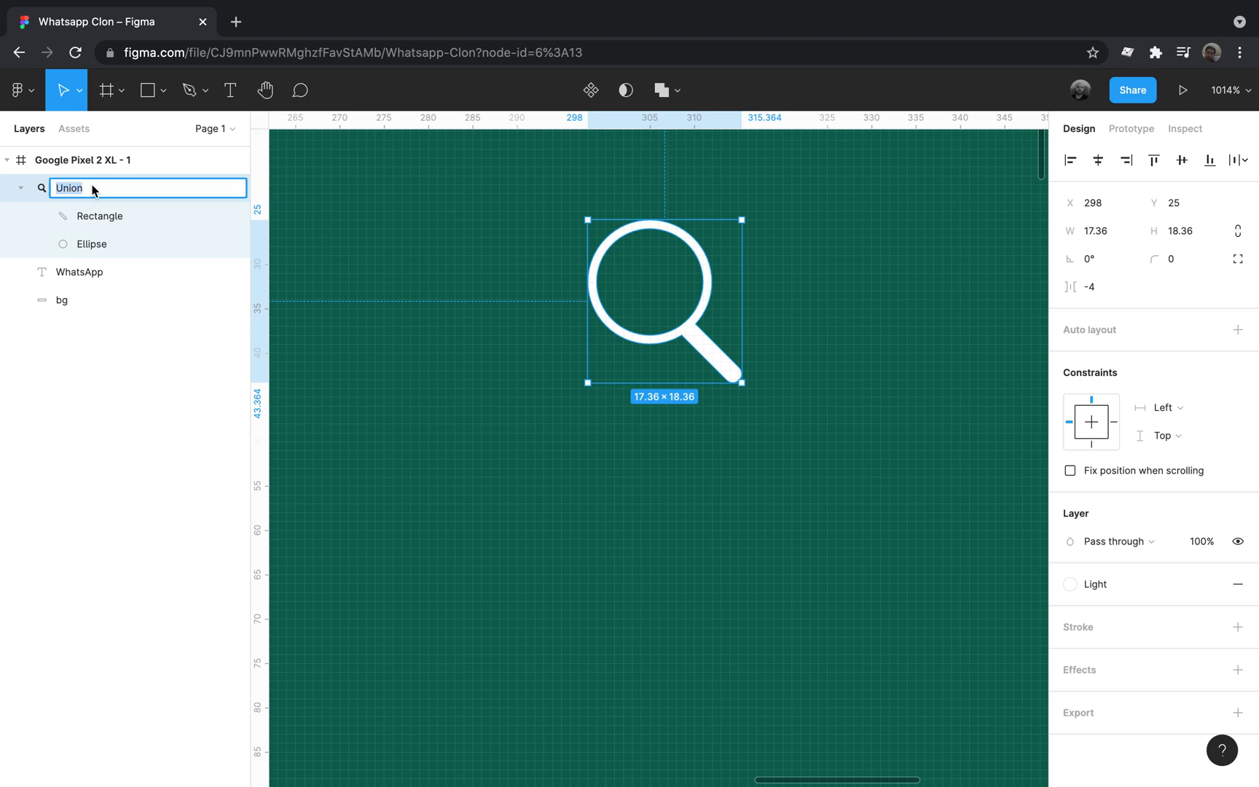
type("Search")
key("Return")
left_click(18, 188)
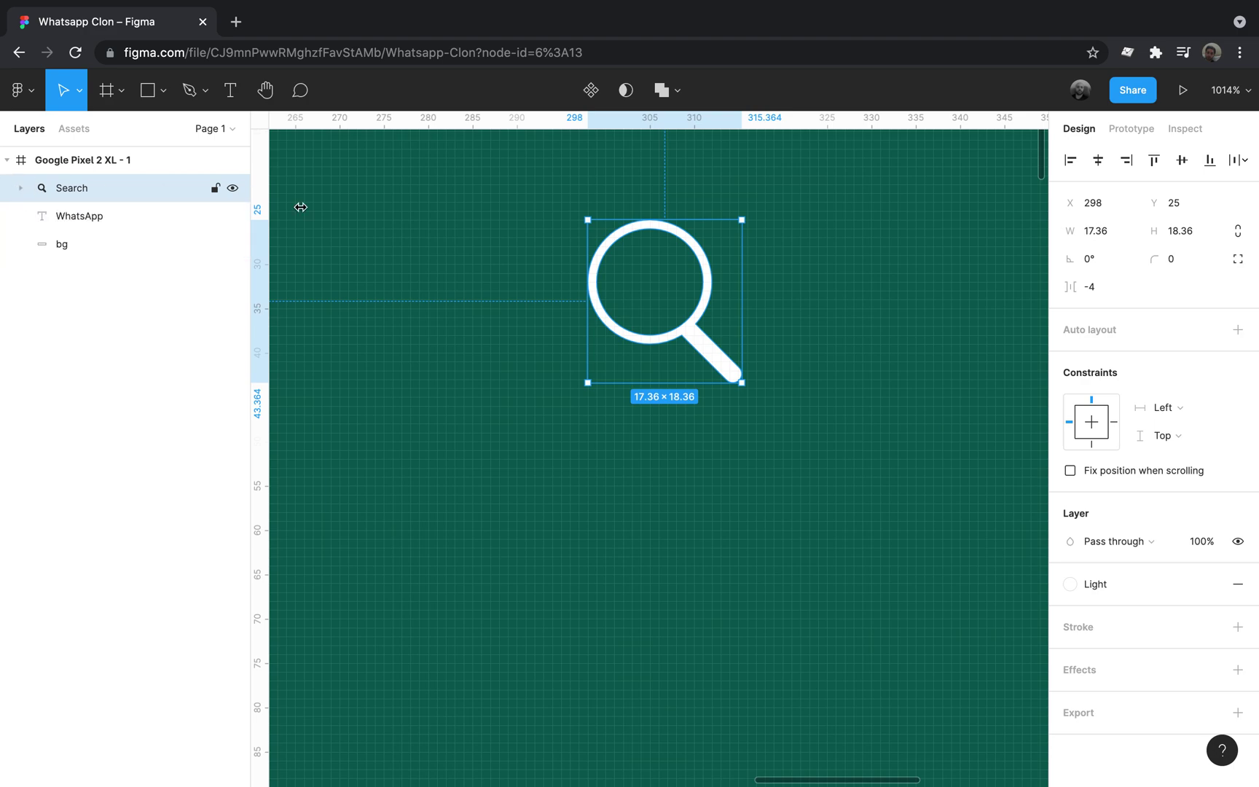
scroll(536, 309, "down", 5)
left_click(675, 343)
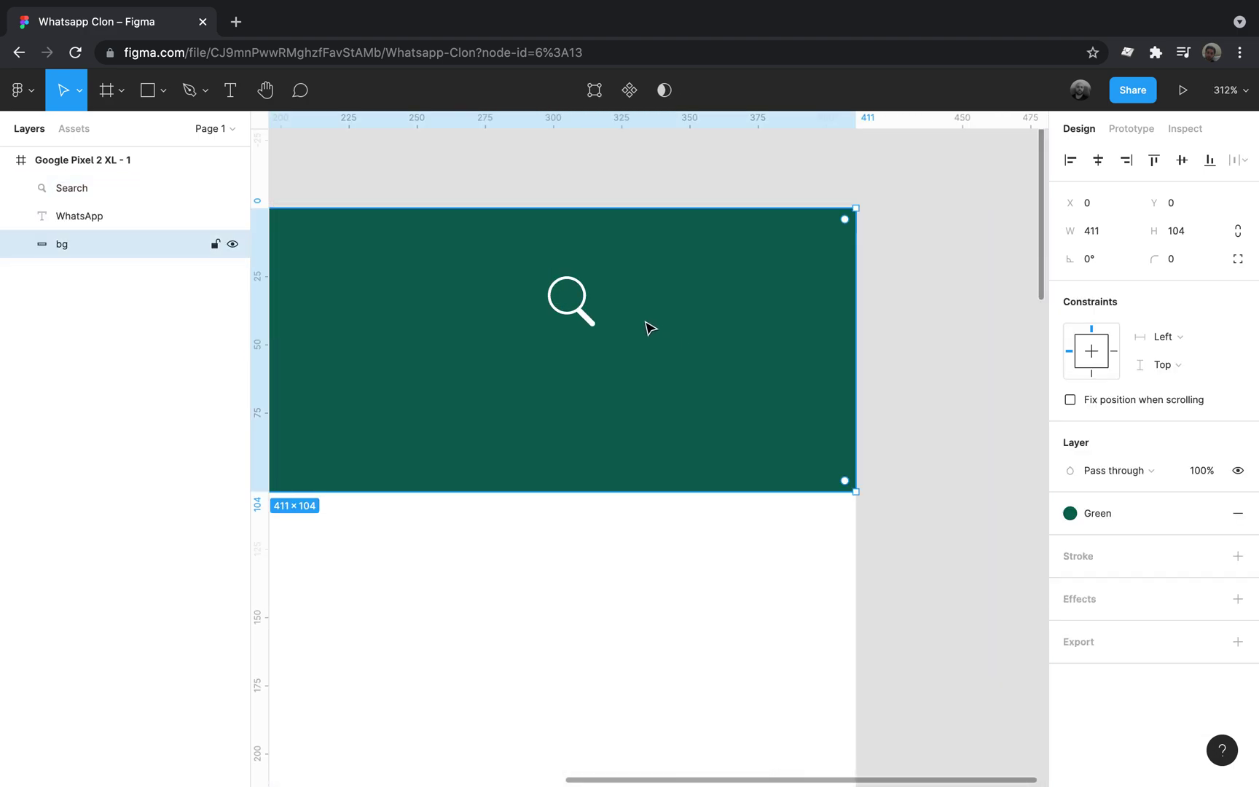
left_click(589, 314)
scroll(586, 306, "up", 5)
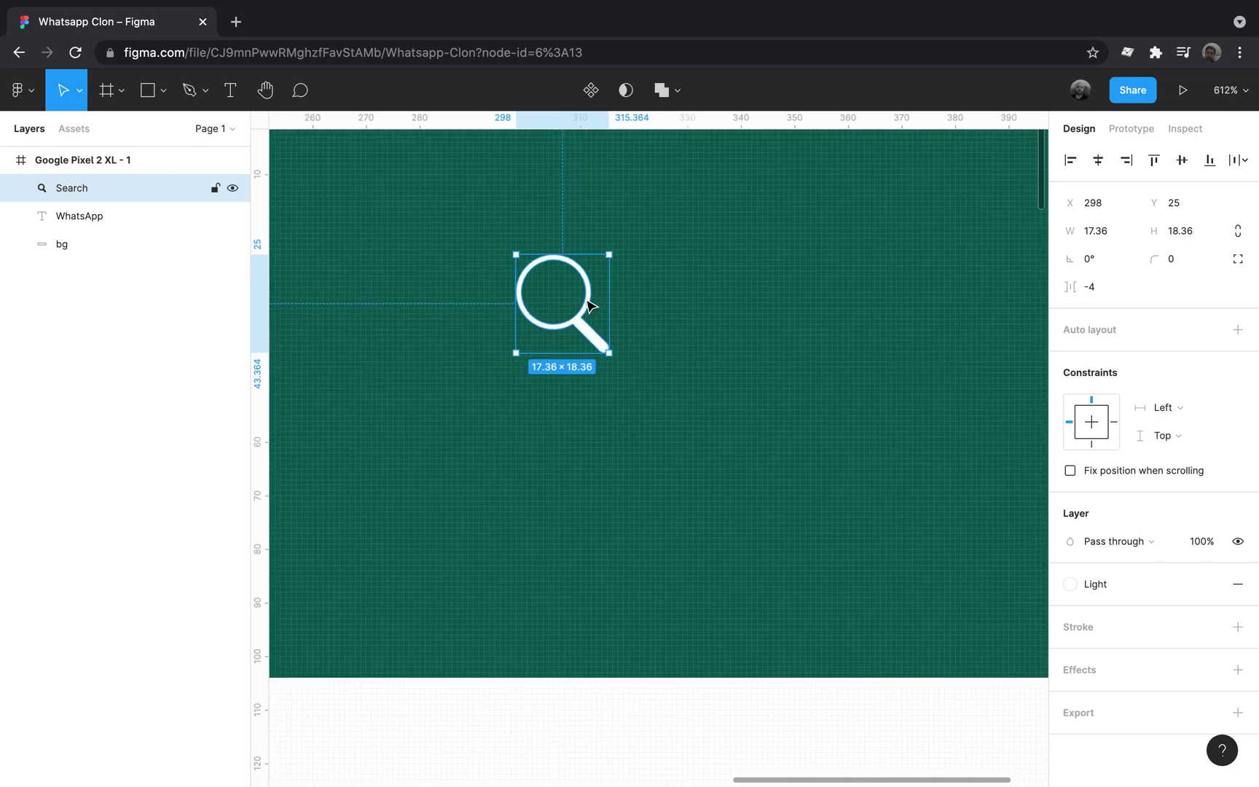
double_click(594, 336)
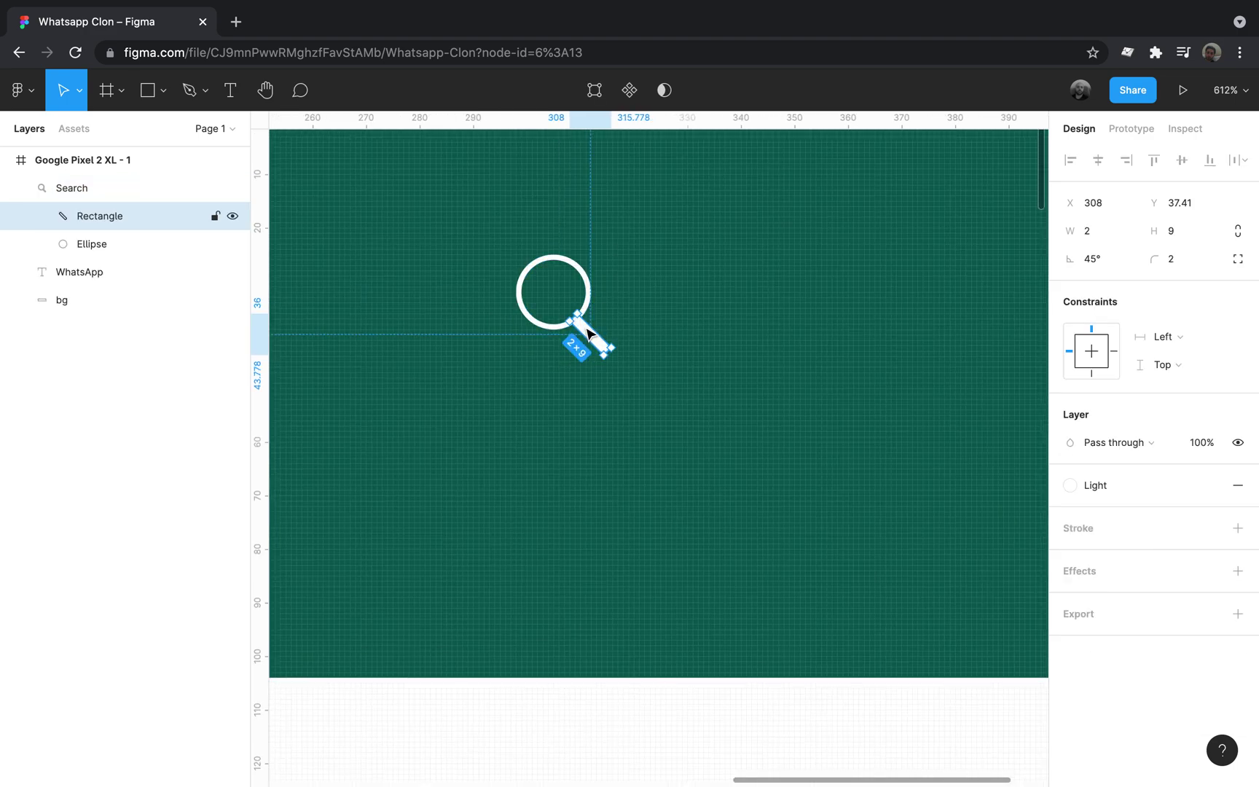
left_click(593, 293)
left_click(1100, 556)
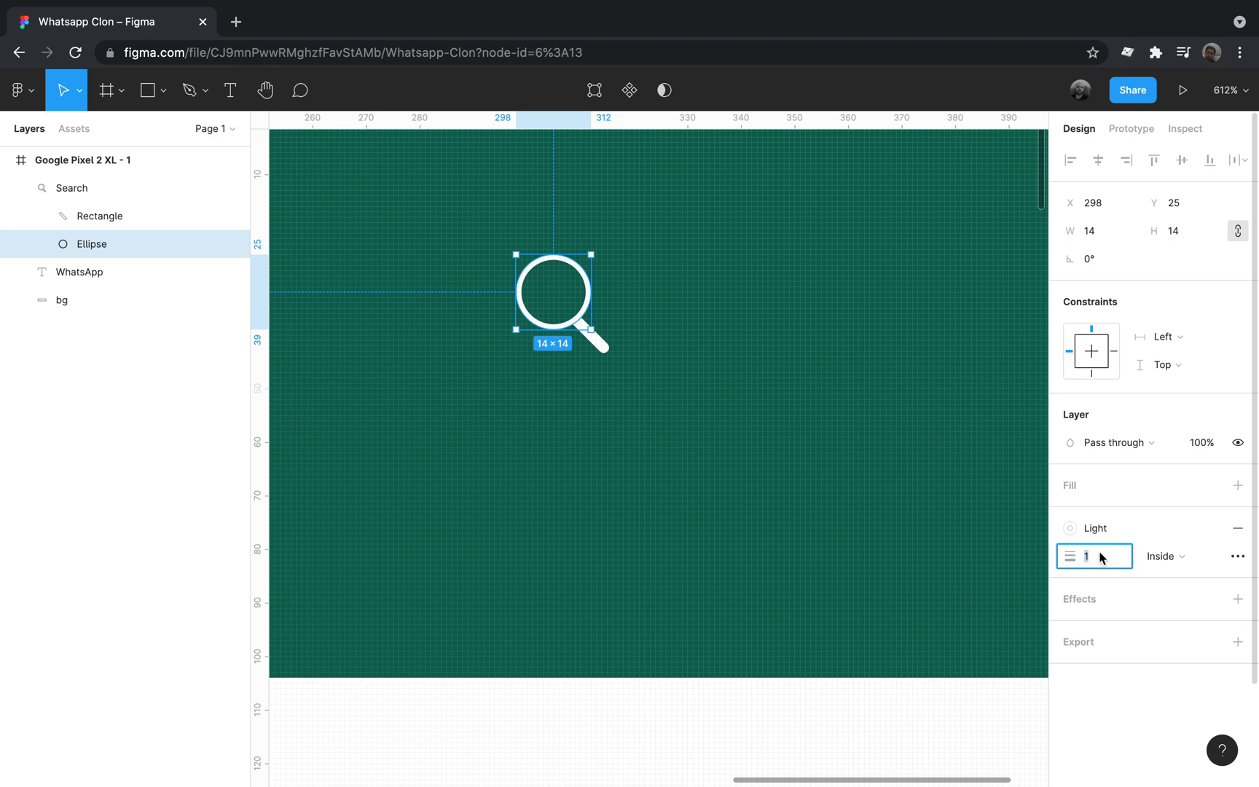
left_click(838, 556)
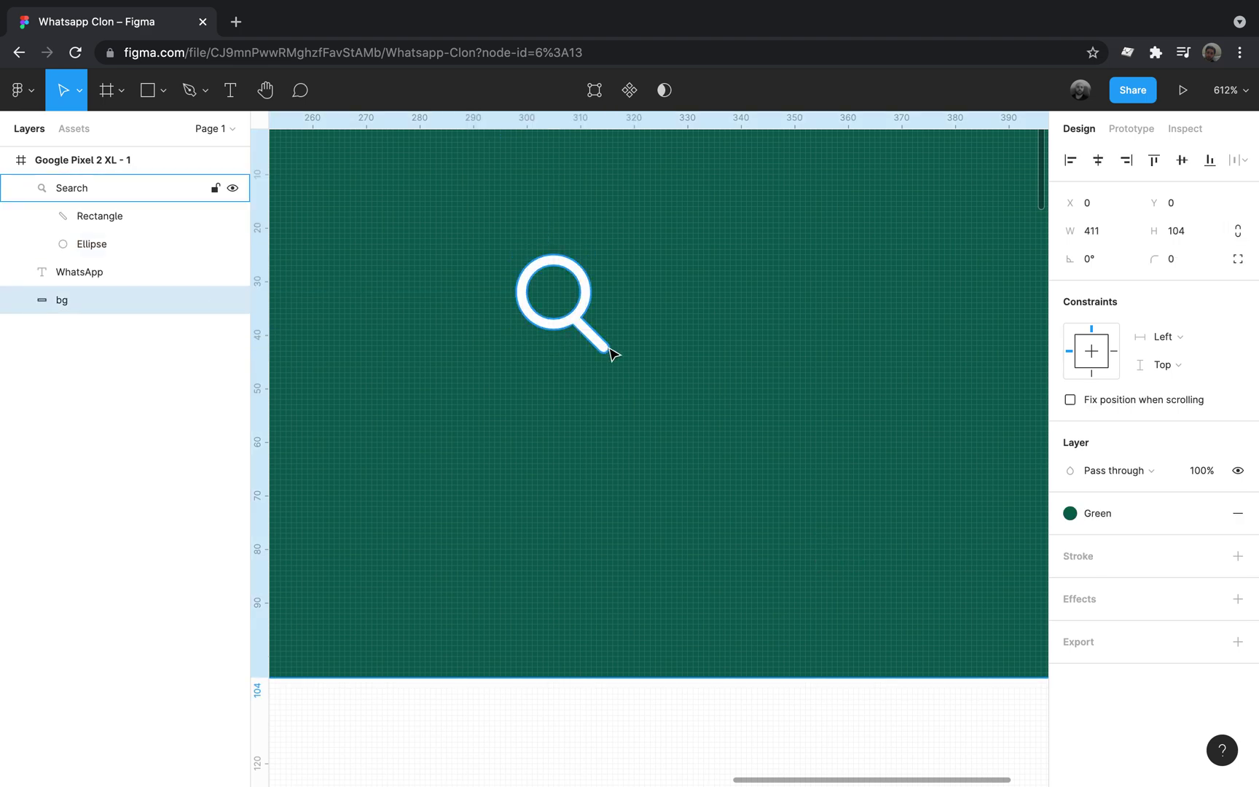
scroll(612, 354, "right", 3)
scroll(612, 355, "right", 1)
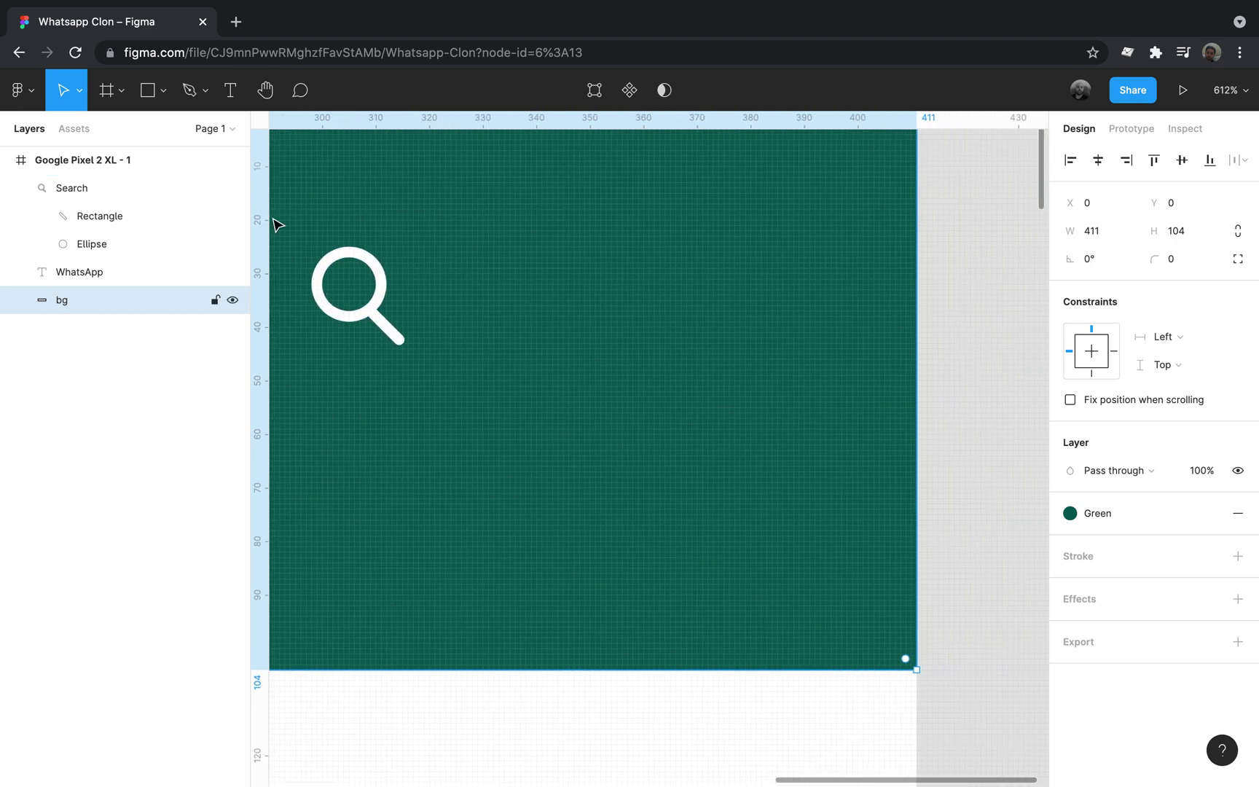
- Draw a 4×4 dot right of the search icon, filled with the Light style, named Ellipse
left_click(166, 93)
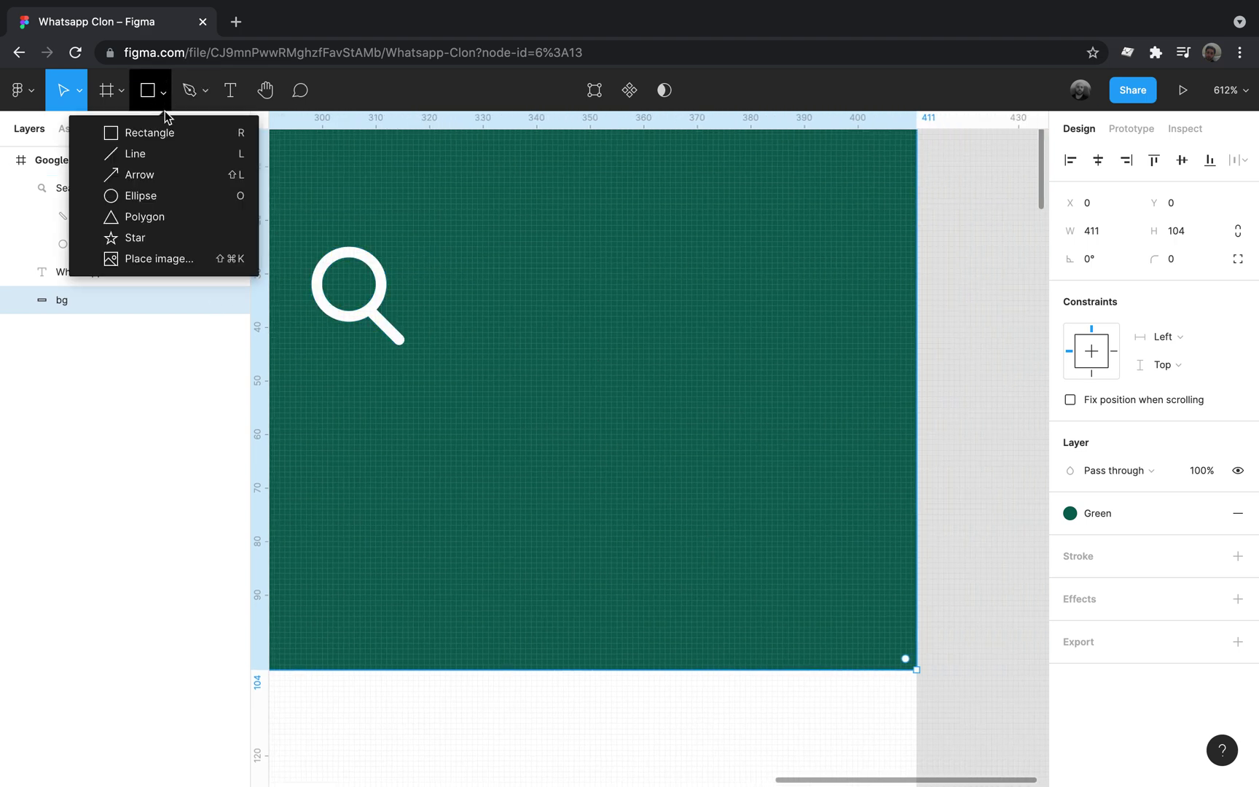
left_click(159, 195)
left_click_drag(700, 242, 711, 252)
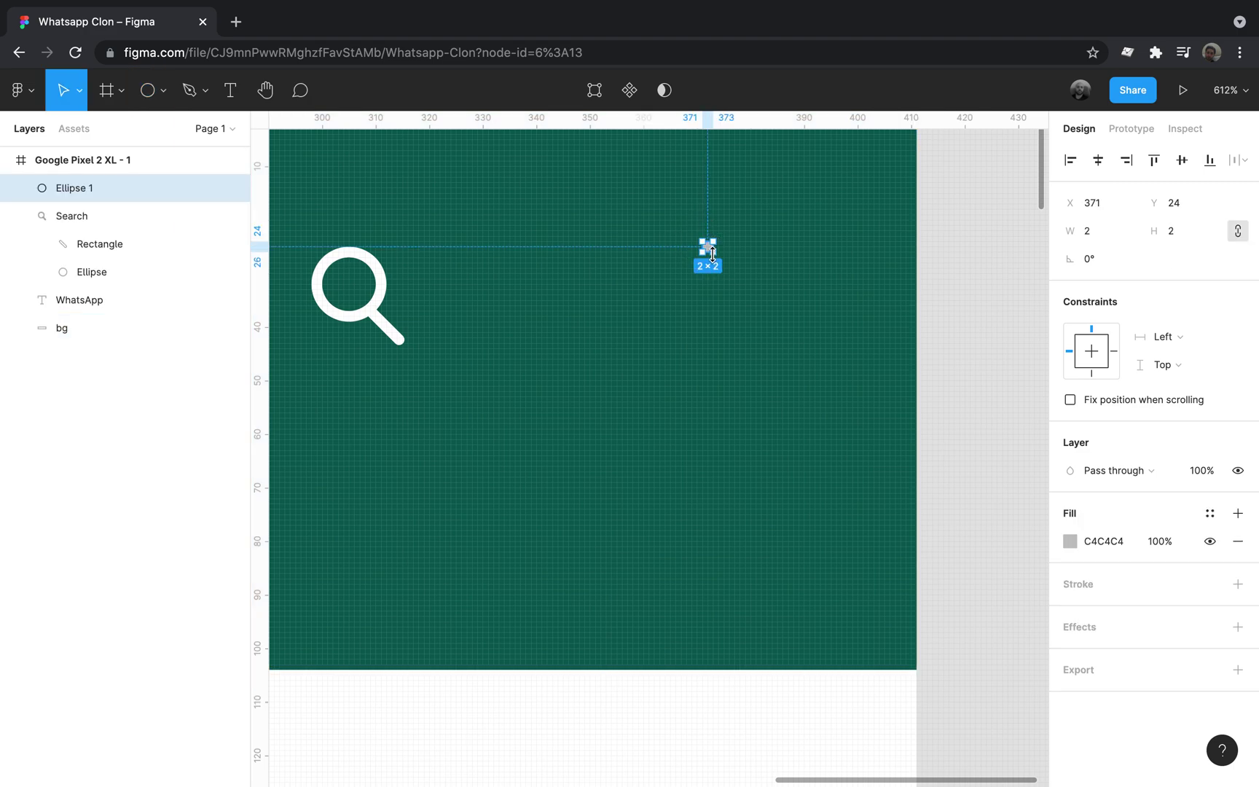
left_click(1101, 233)
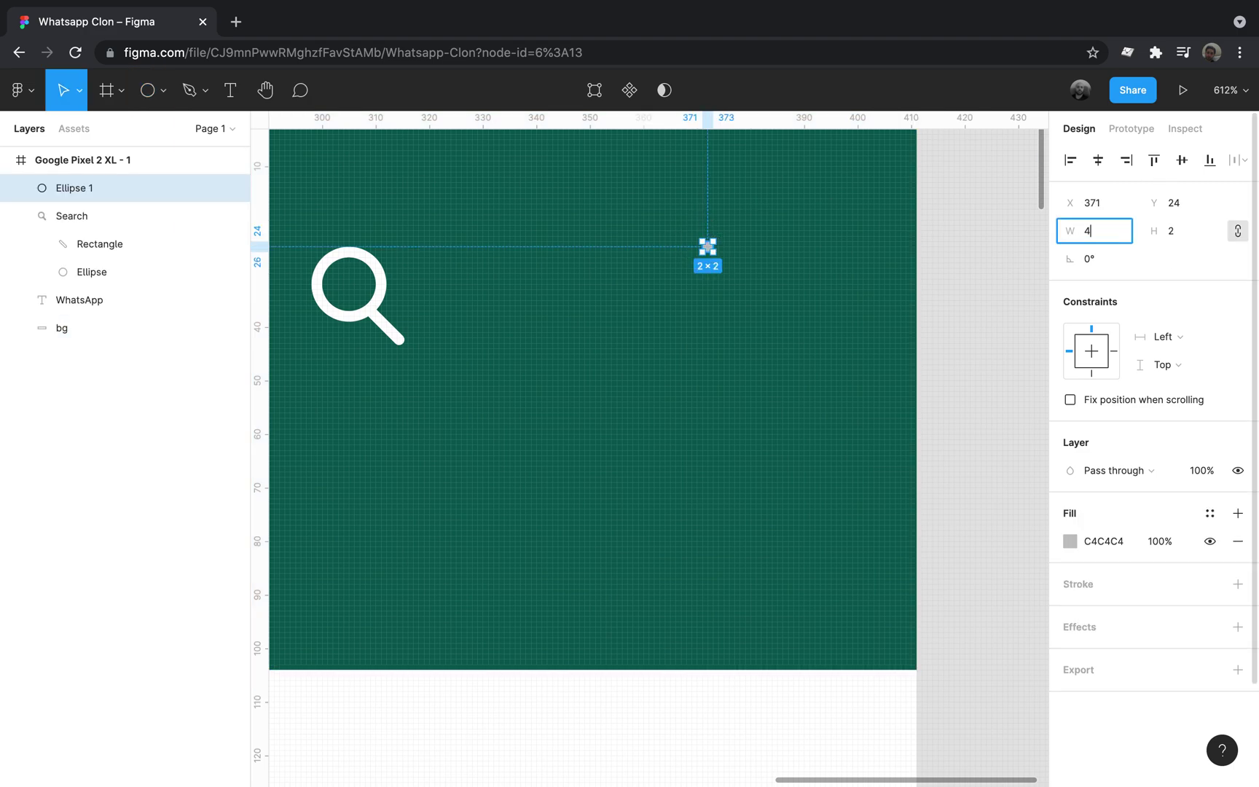
key("Return")
left_click(1209, 513)
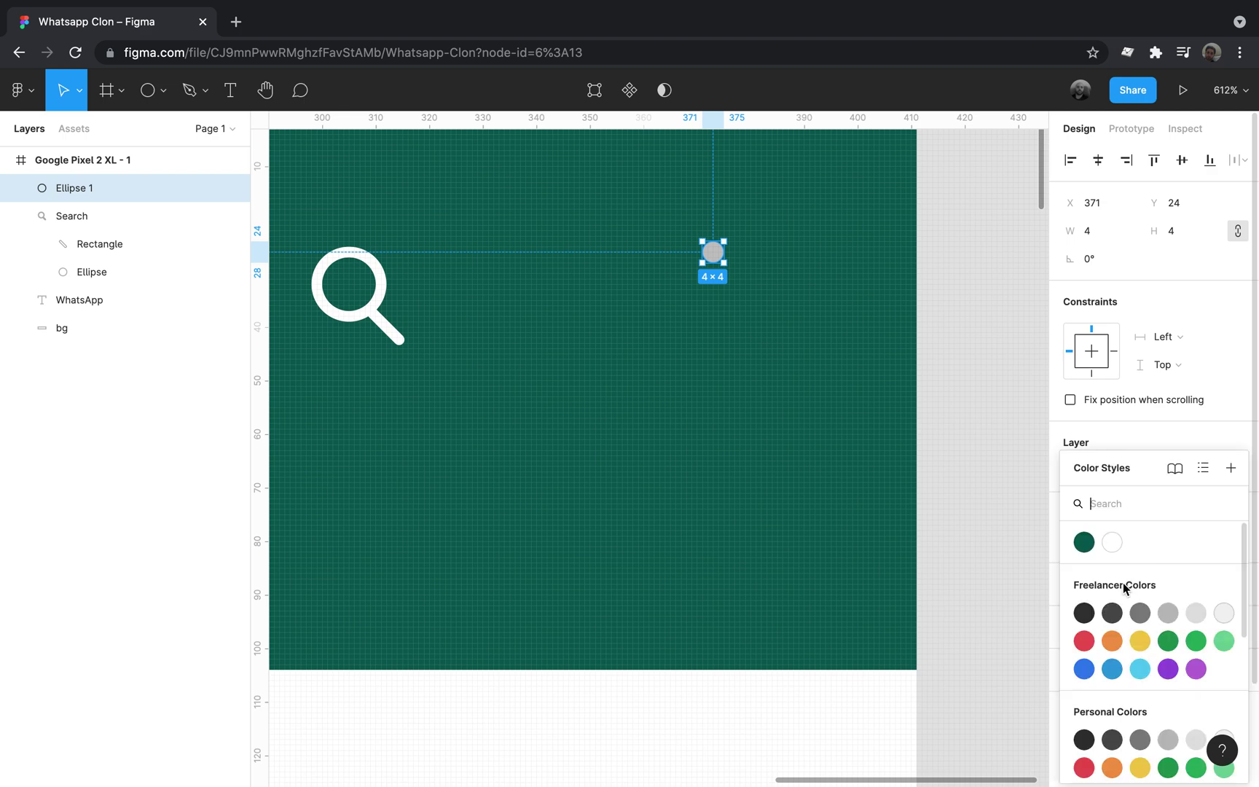
left_click(1112, 542)
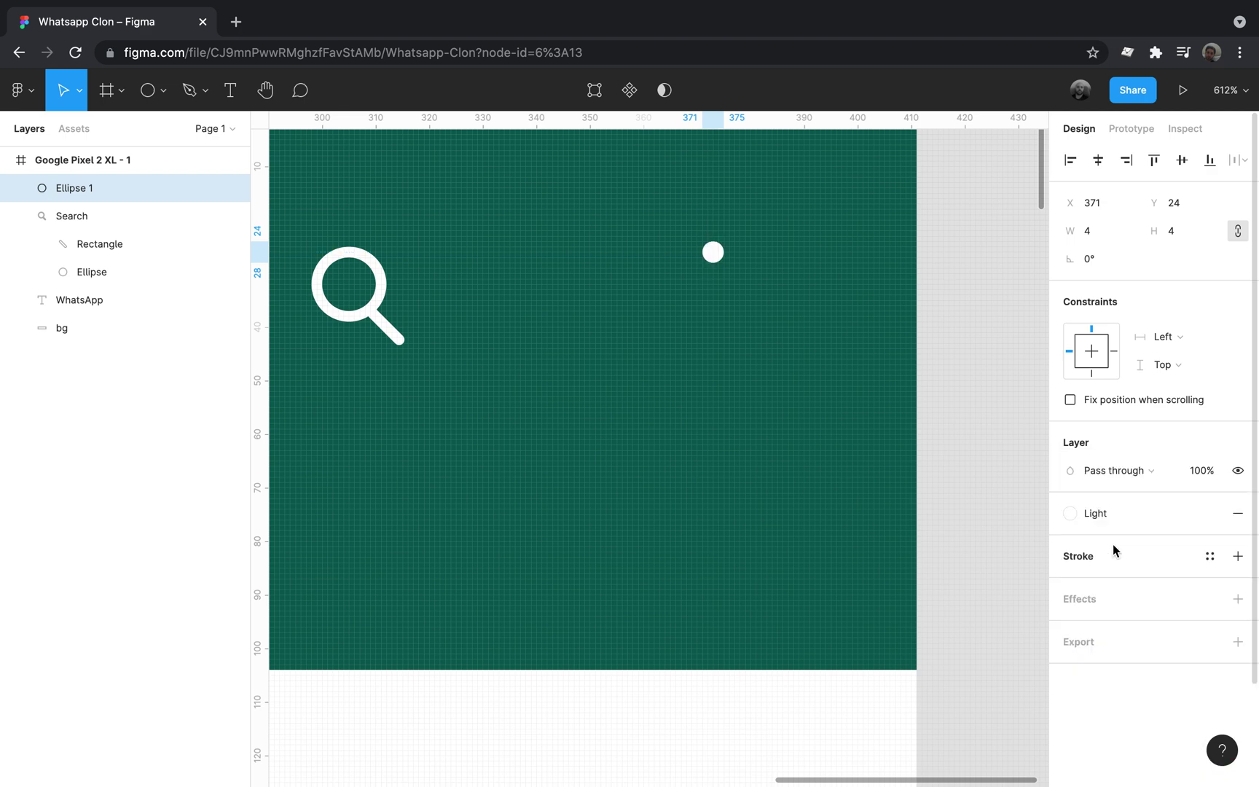
double_click(80, 189)
key("Return")
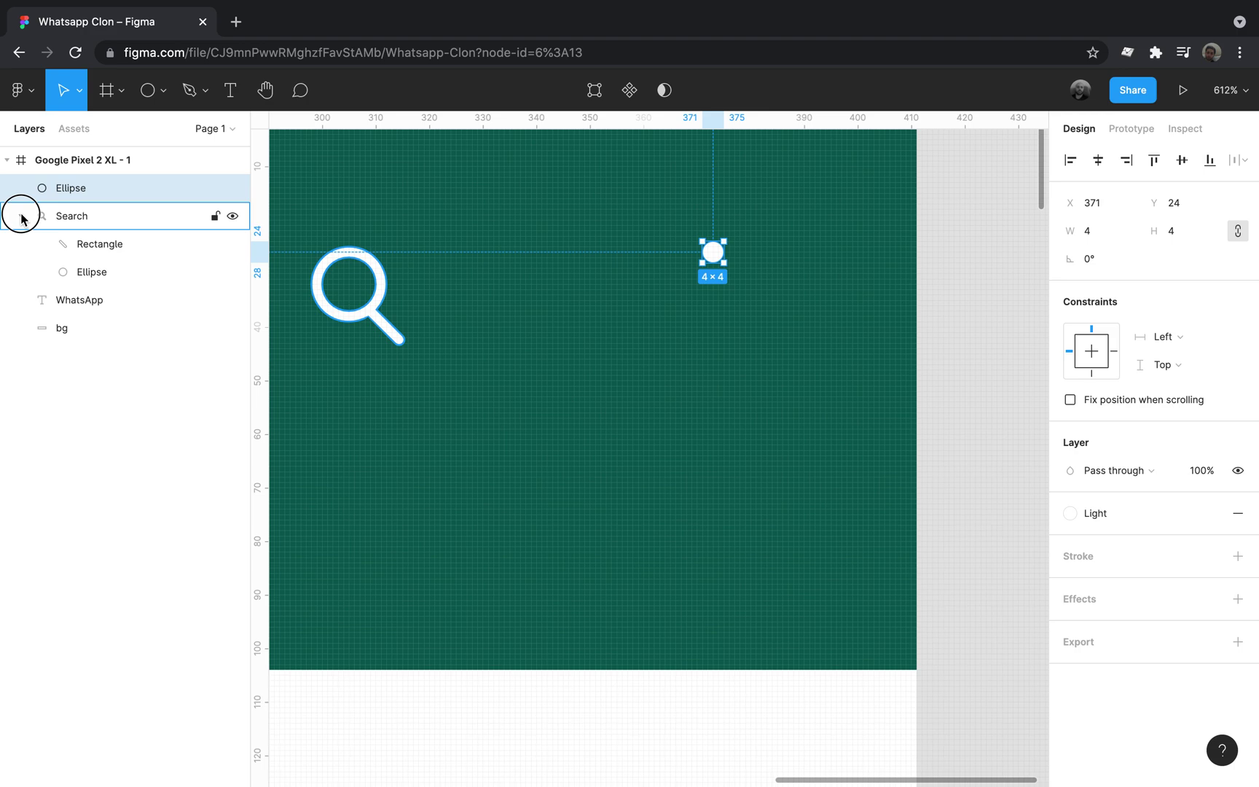
- Paste two more copies of the dot and group all three as Group 1
left_click(21, 215)
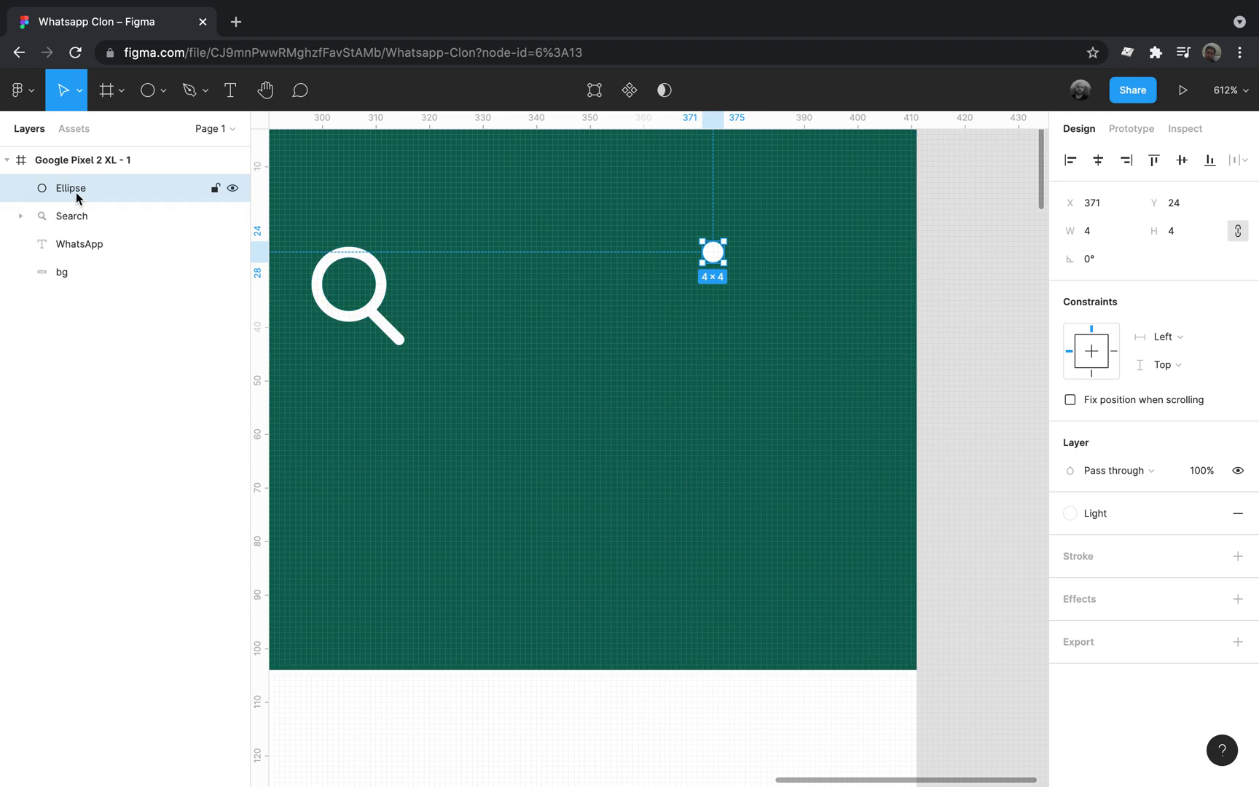
key("ctrl+v")
key("ctrl+v")
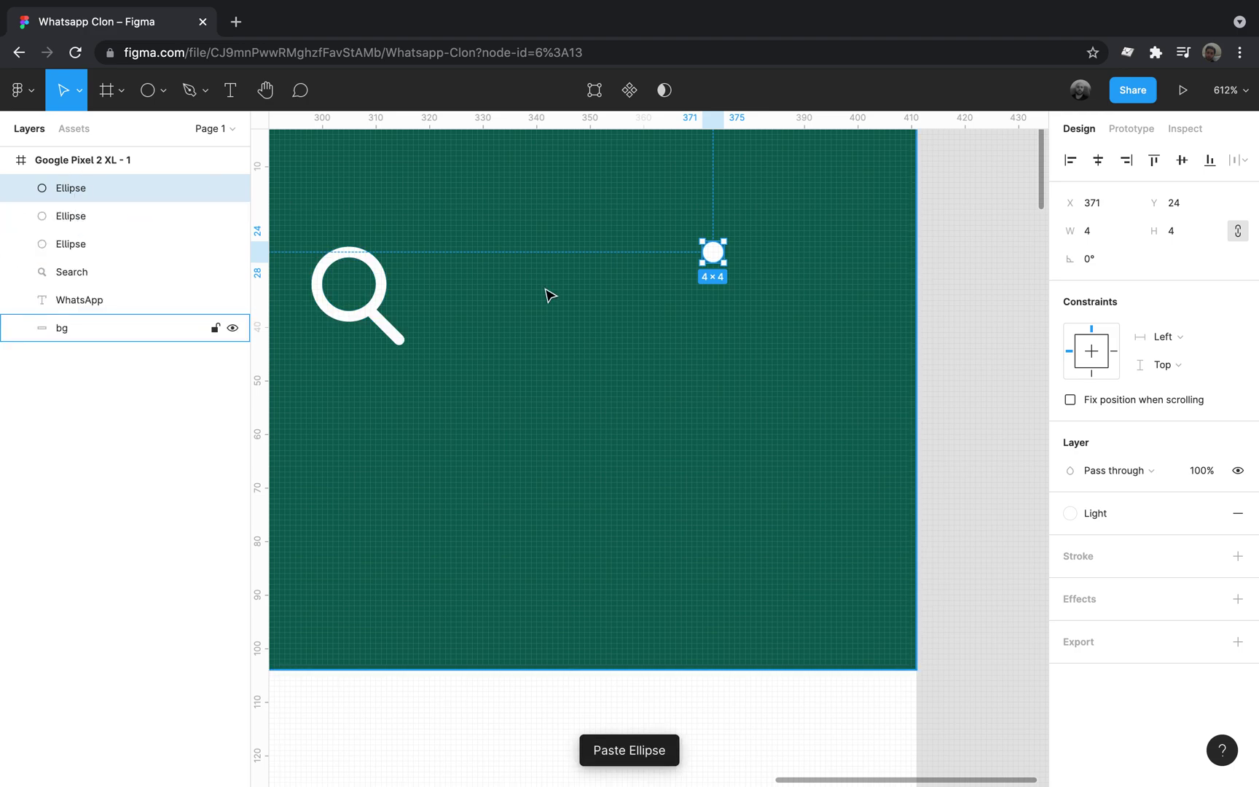
left_click(98, 246)
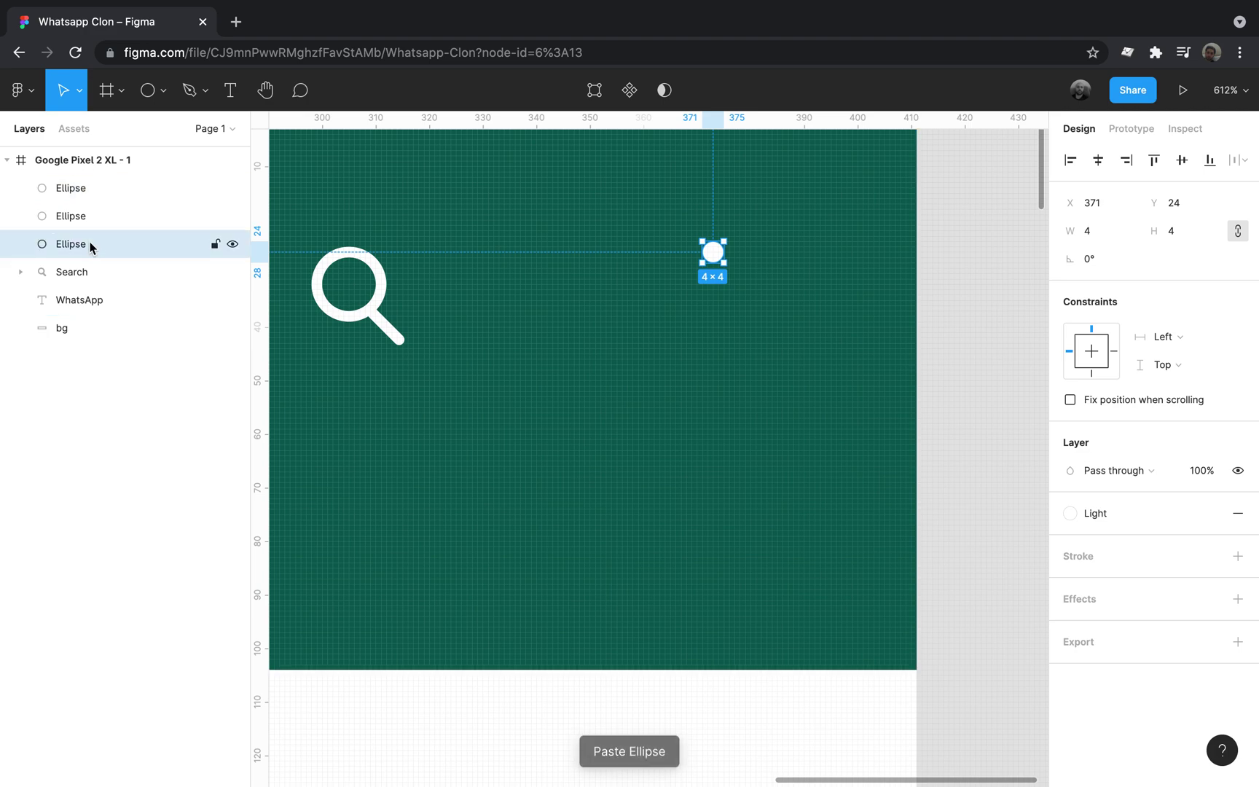
left_click(77, 187, "shift")
key("ctrl+g")
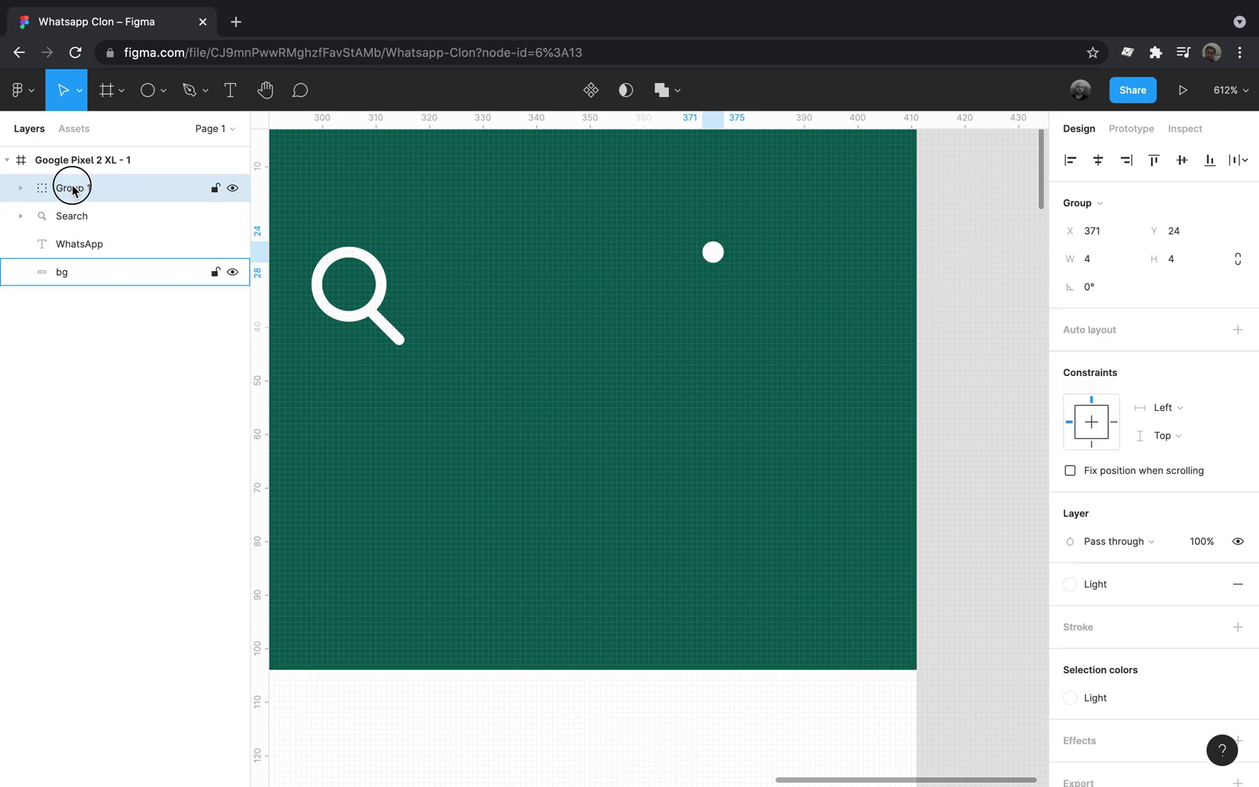
- Name the dot group Menu and stack the dots vertically with auto layout spacing 2
double_click(76, 188)
type("M")
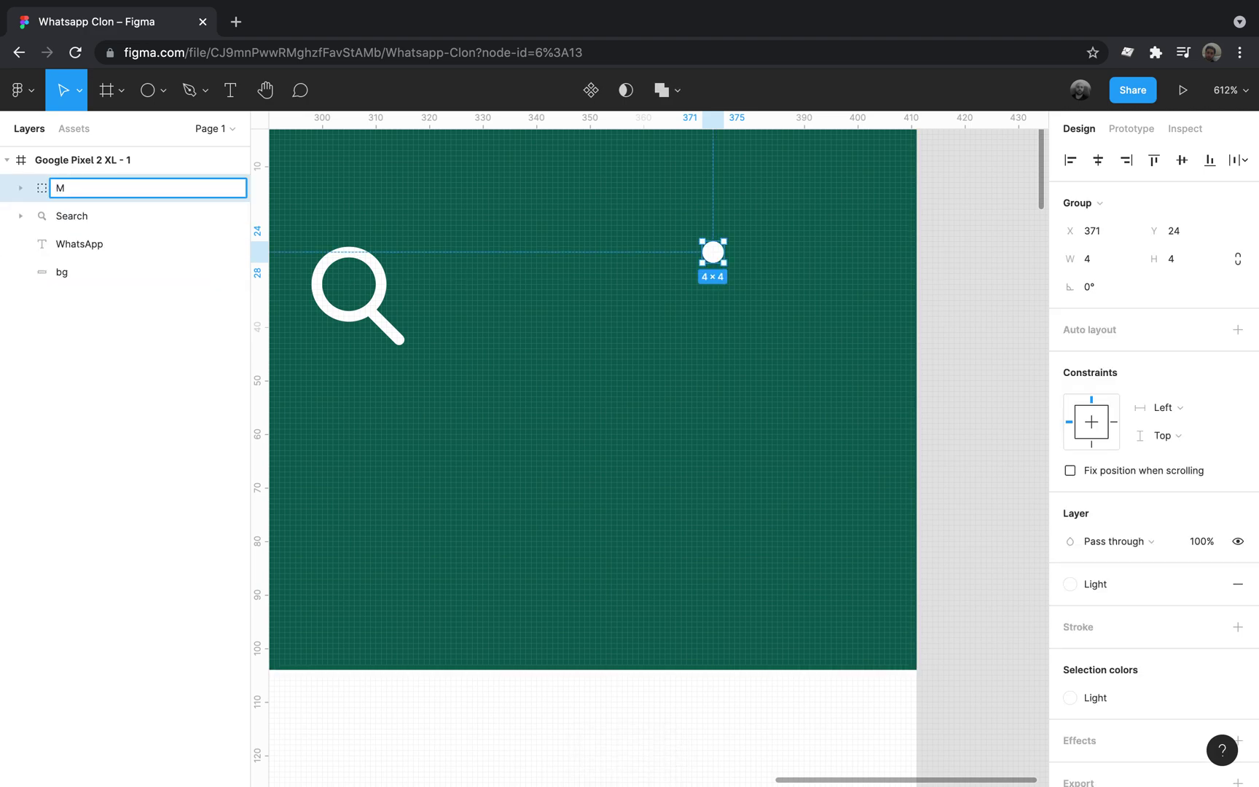
type("enu")
key("Return")
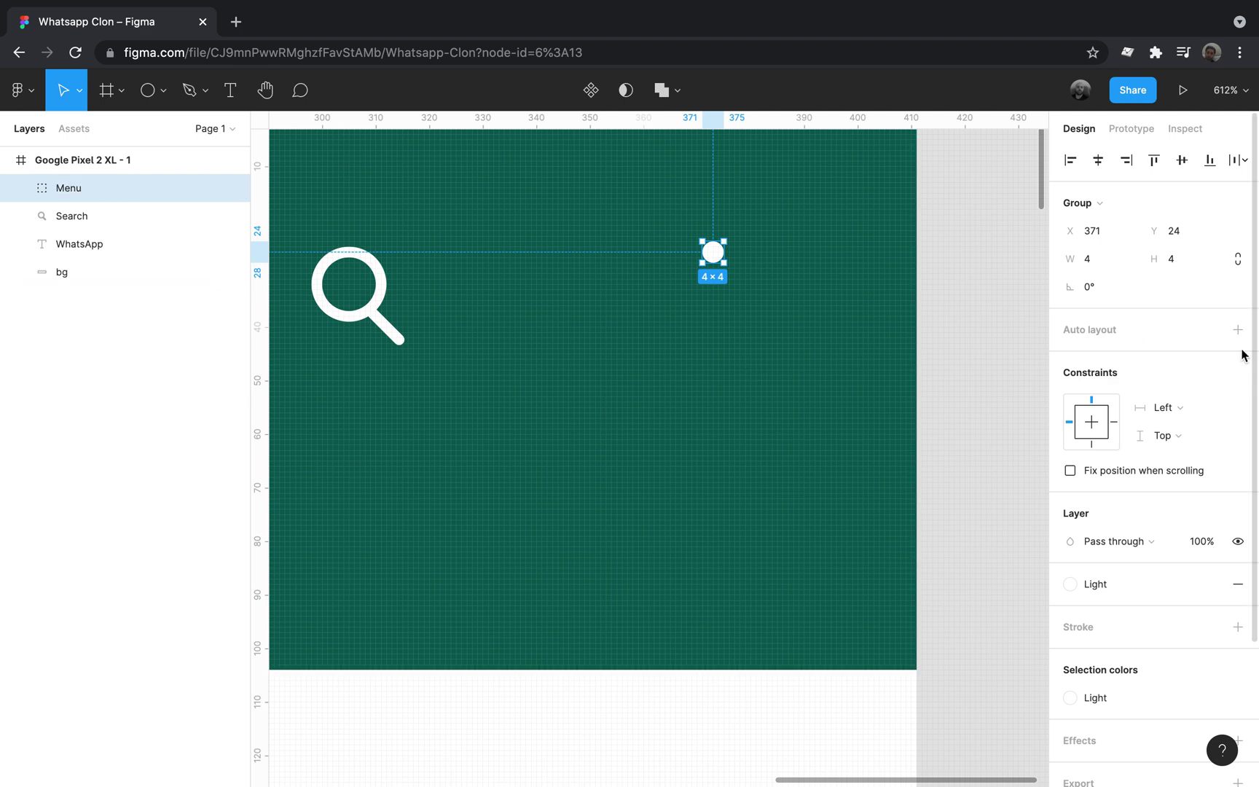
left_click(1239, 332)
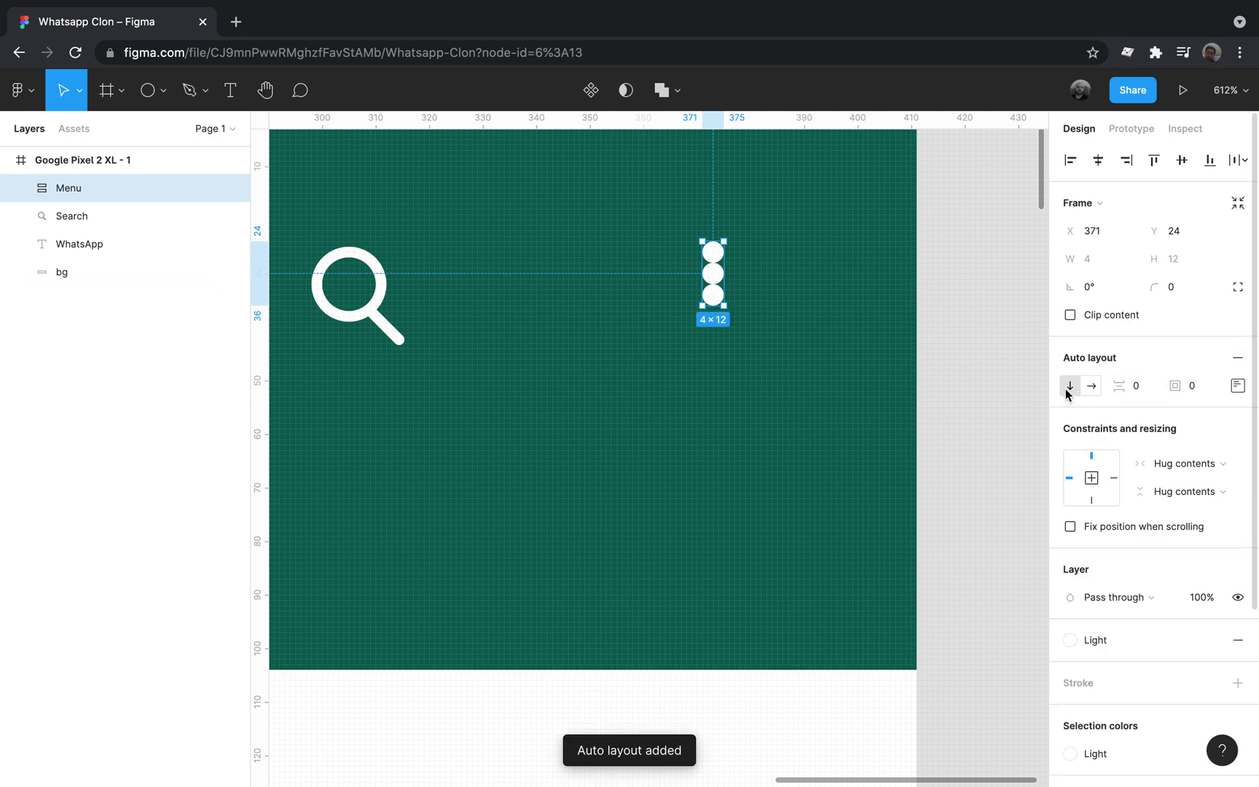
left_click(1137, 390)
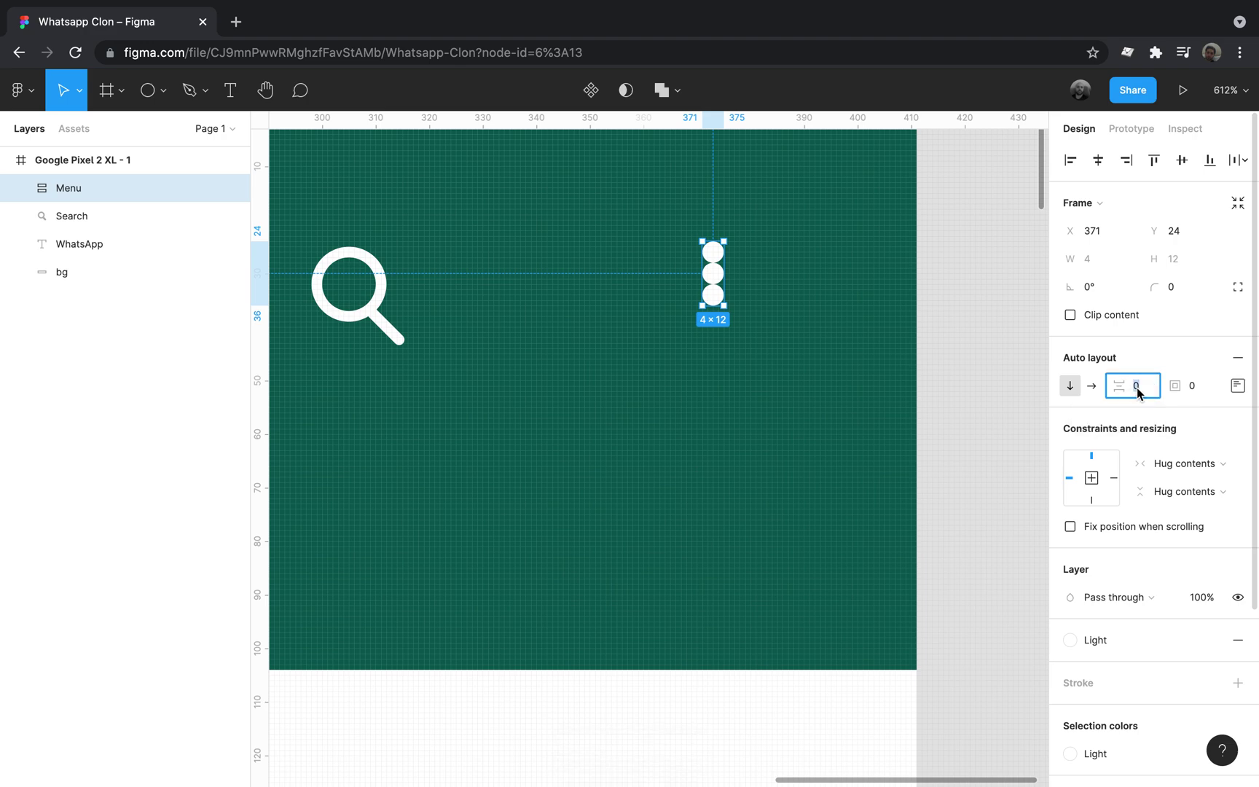
type("2")
key("Return")
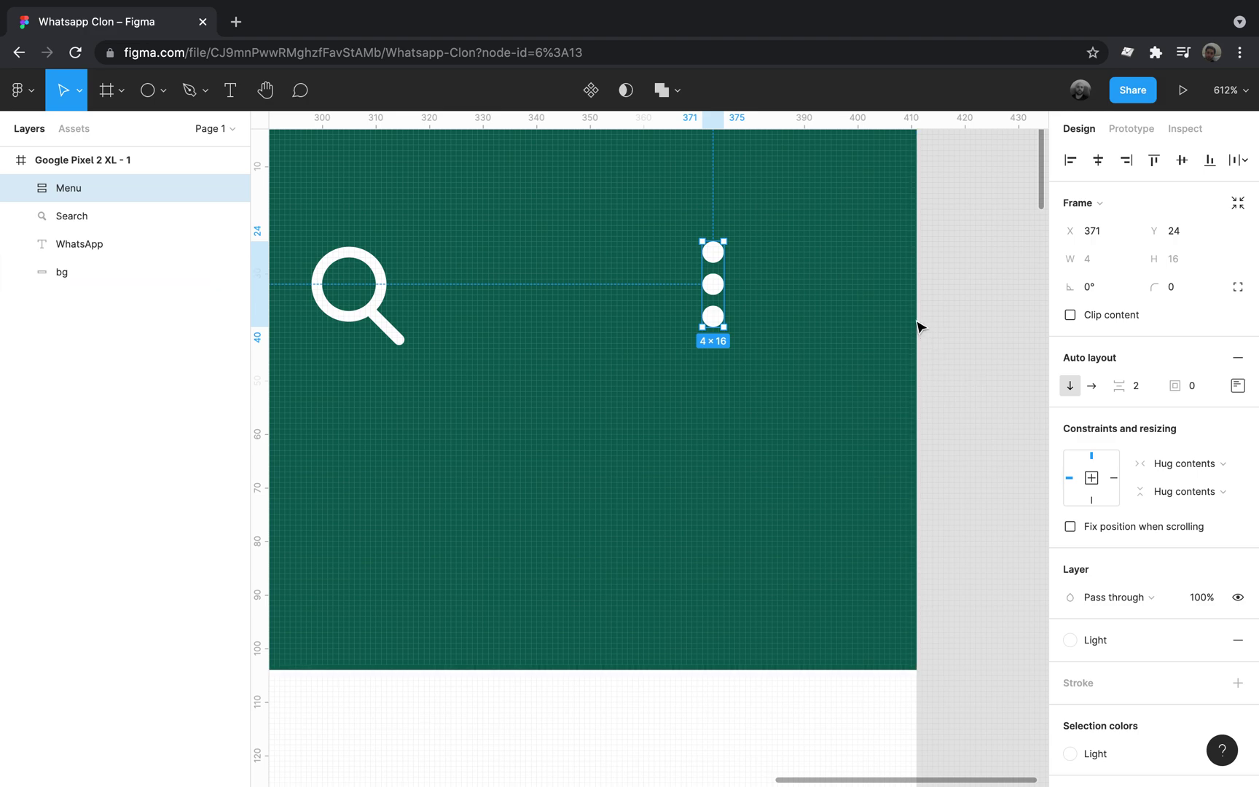
- Nudge the Menu right to X 387 while measuring its distance to the header edges
key("alt")
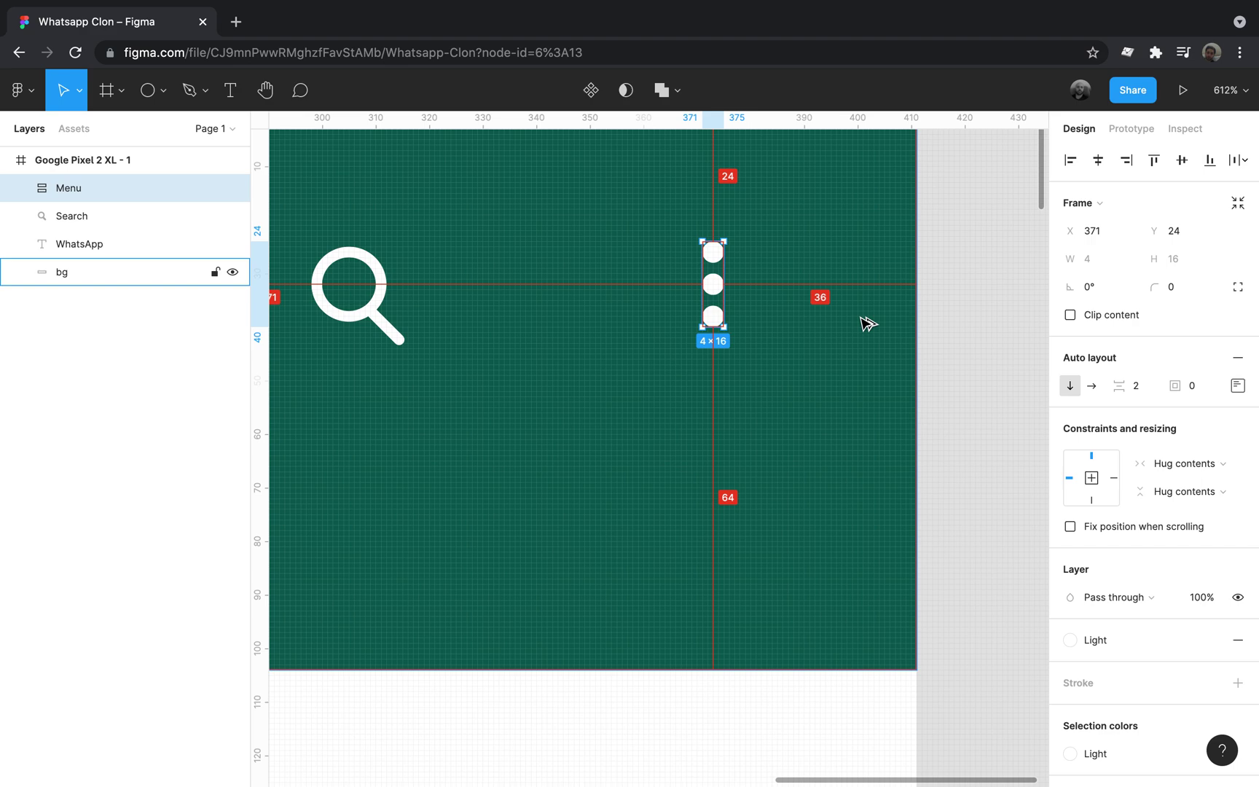
key("shift+Right")
key("Right")
key("Right")
key("Right")
key("Right")
key("Right")
key("Right")
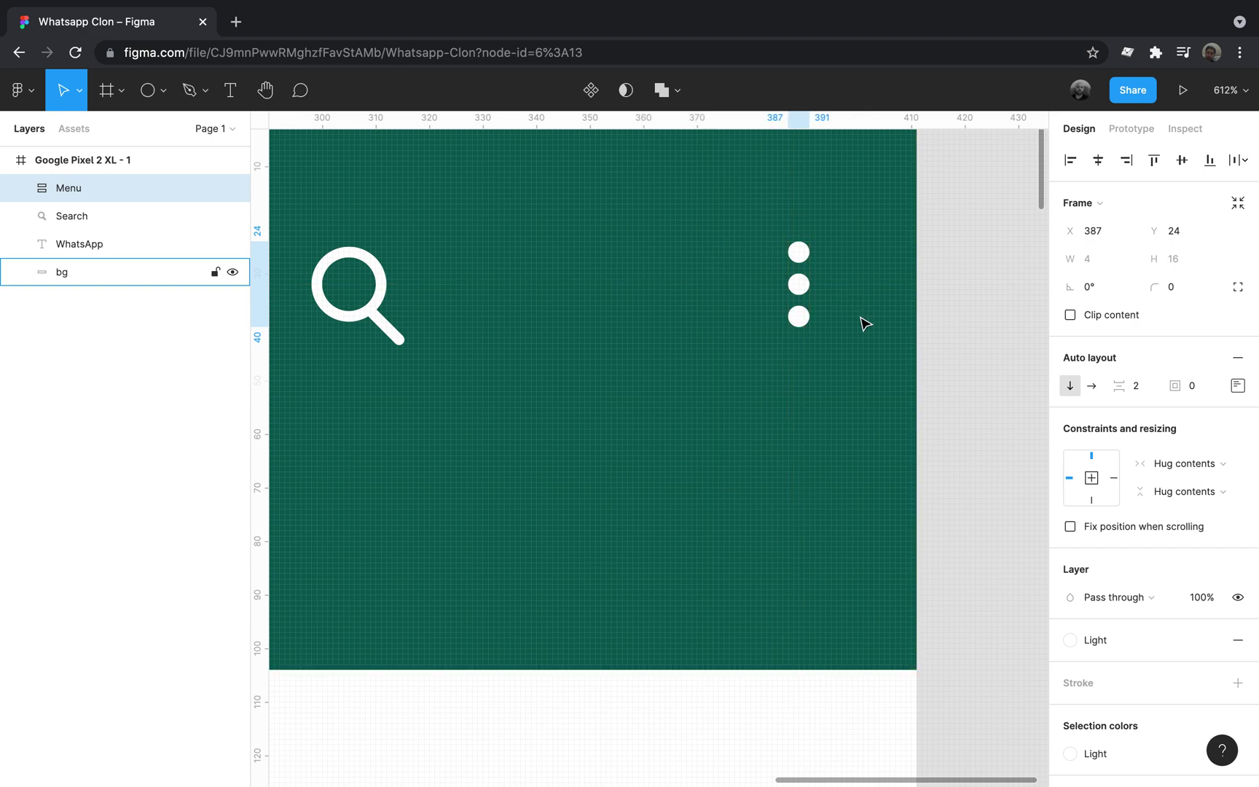
- Nudge the search icon right to X 338, just left of the Menu dots
scroll(863, 323, "down", 5, "ctrl")
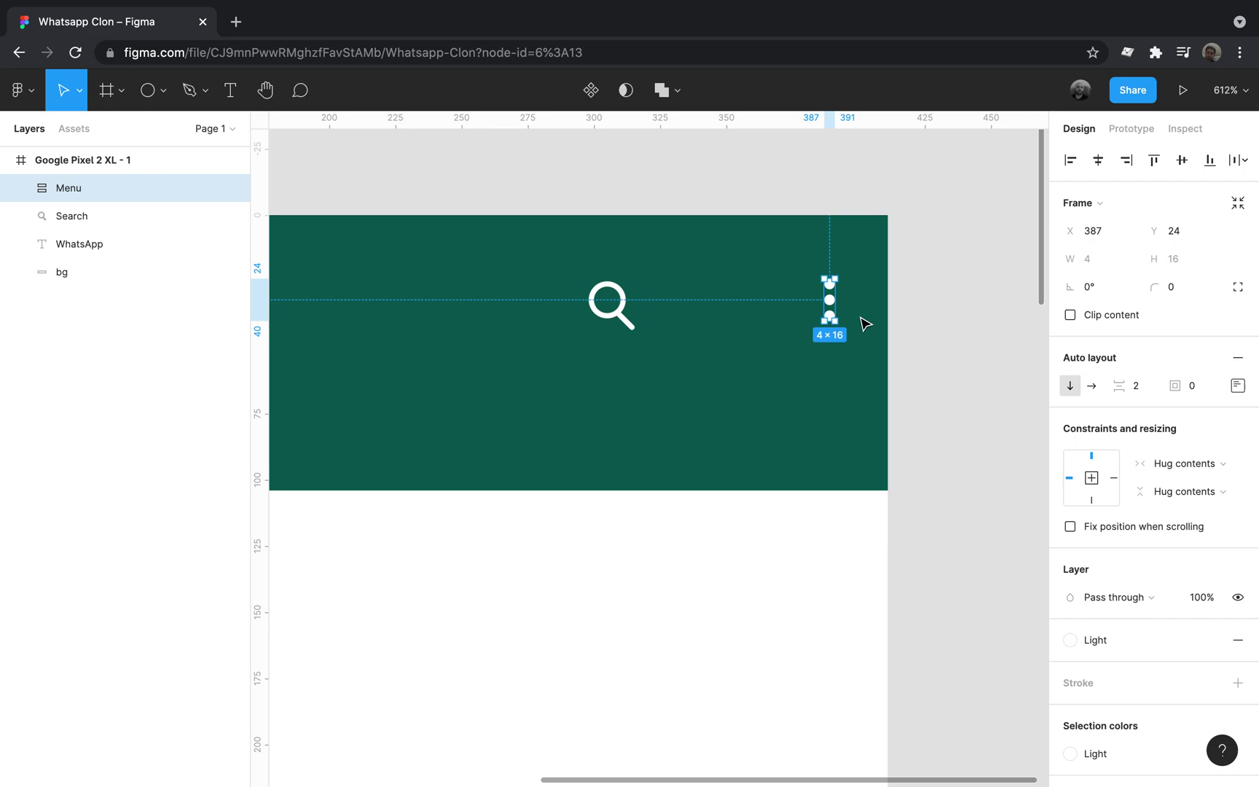
left_click(628, 303)
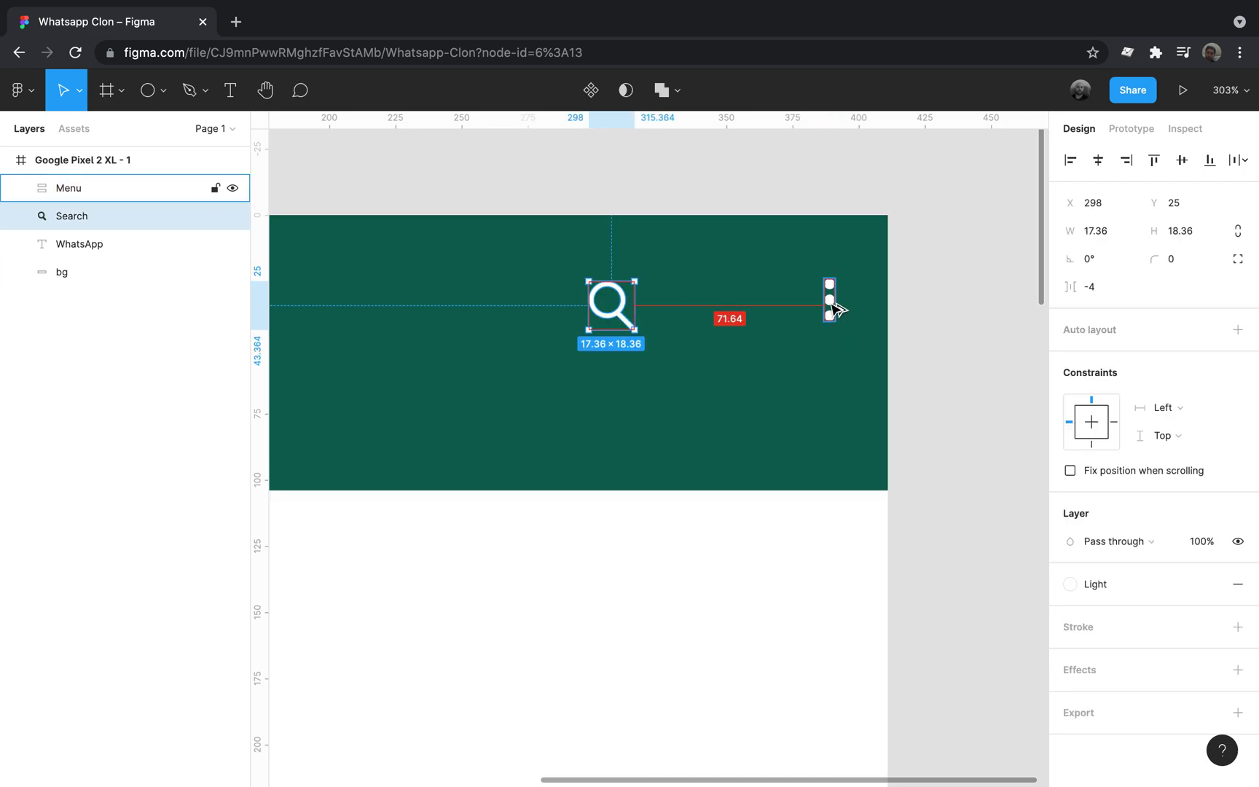
key("shift+Right")
key("shift+Right")
key("shift+Right")
key("shift+Right")
key("shift+Right")
key("shift+Left")
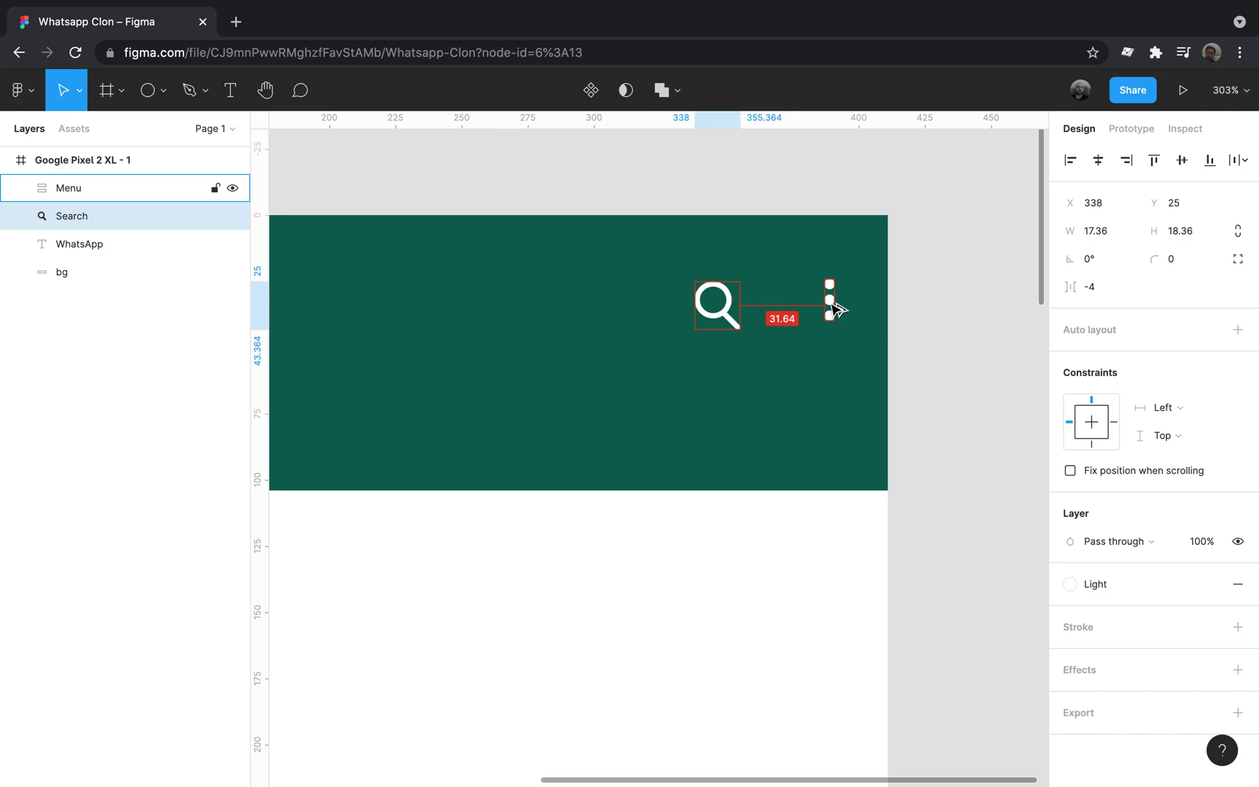
scroll(764, 306, "up", 5)
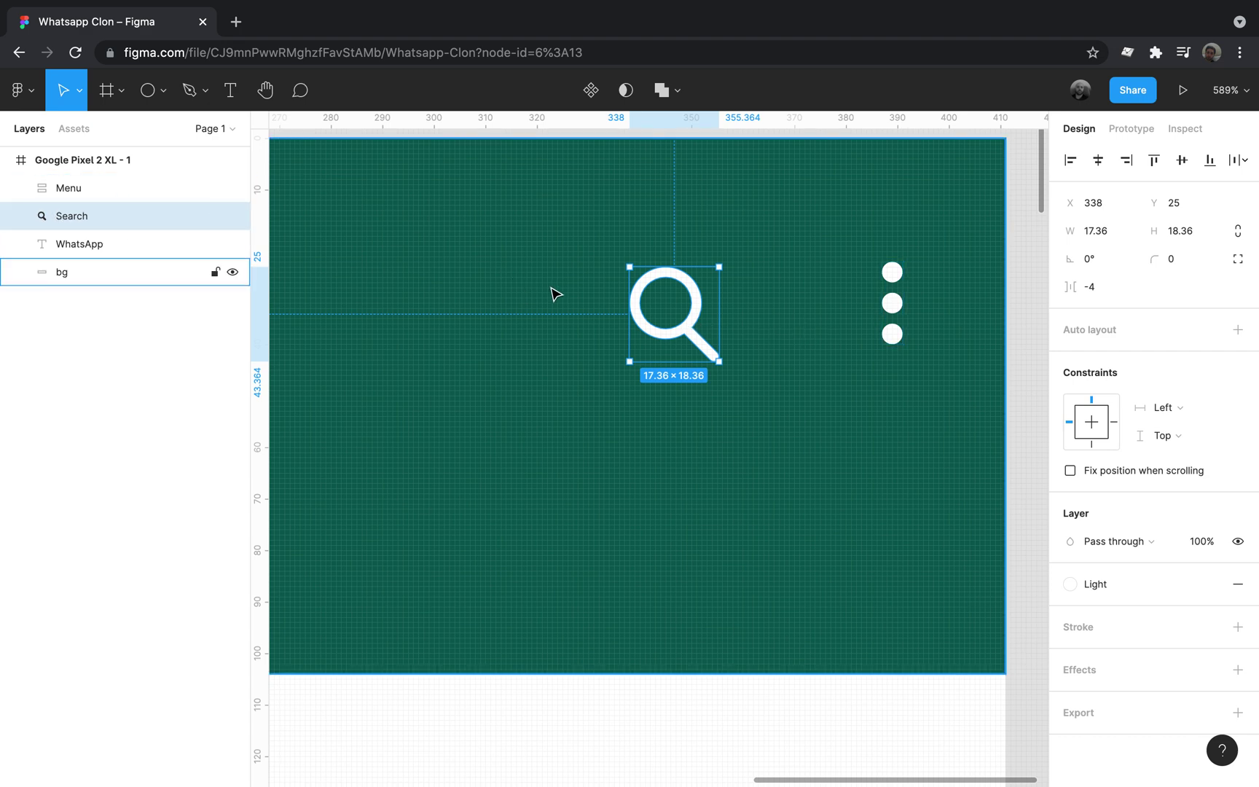
right_click(686, 328)
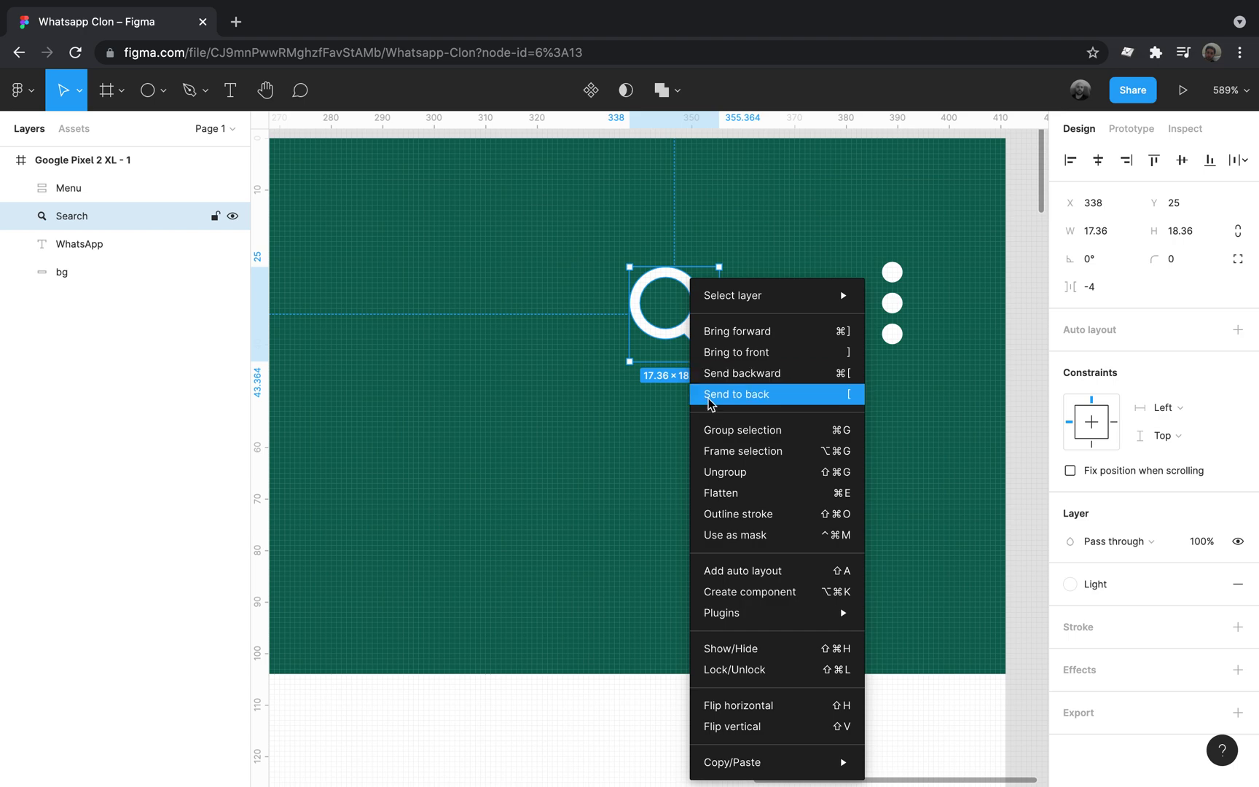
- Wrap the search icon in a new frame named Search
left_click(722, 450)
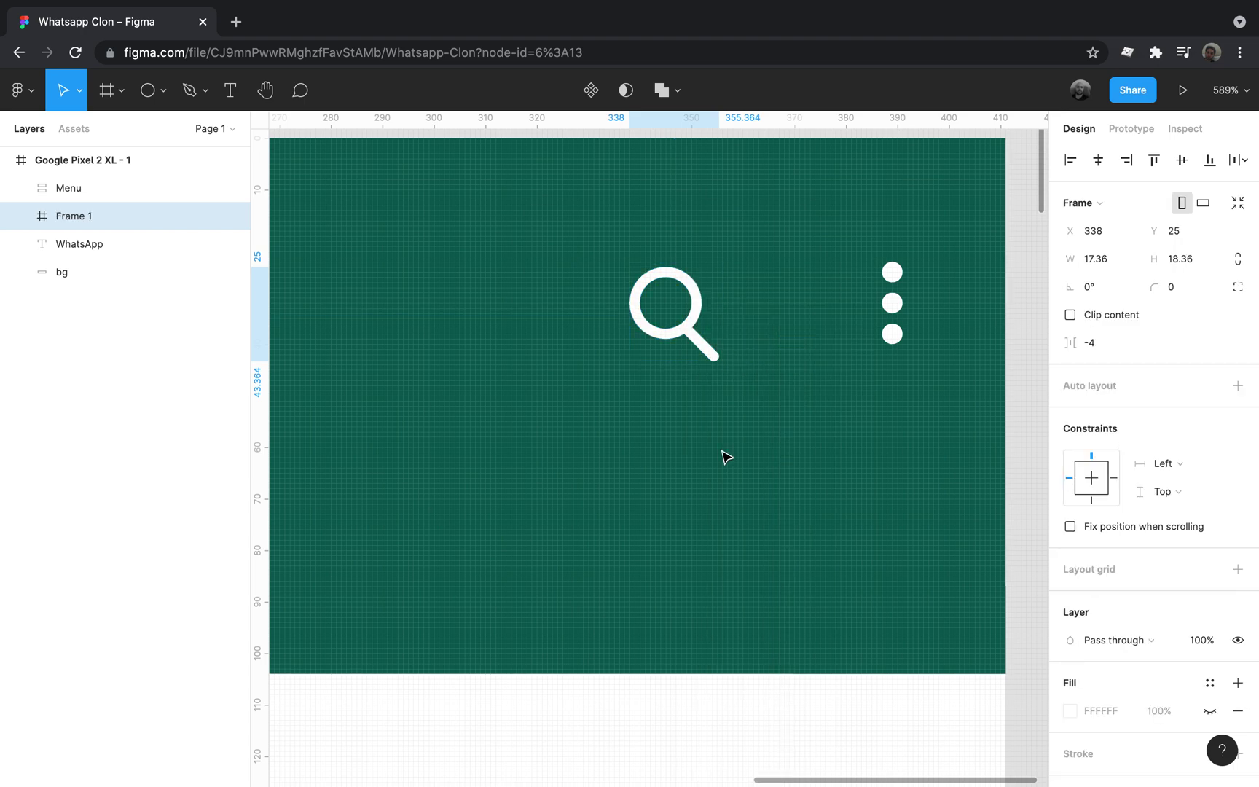
double_click(78, 218)
type("Sear")
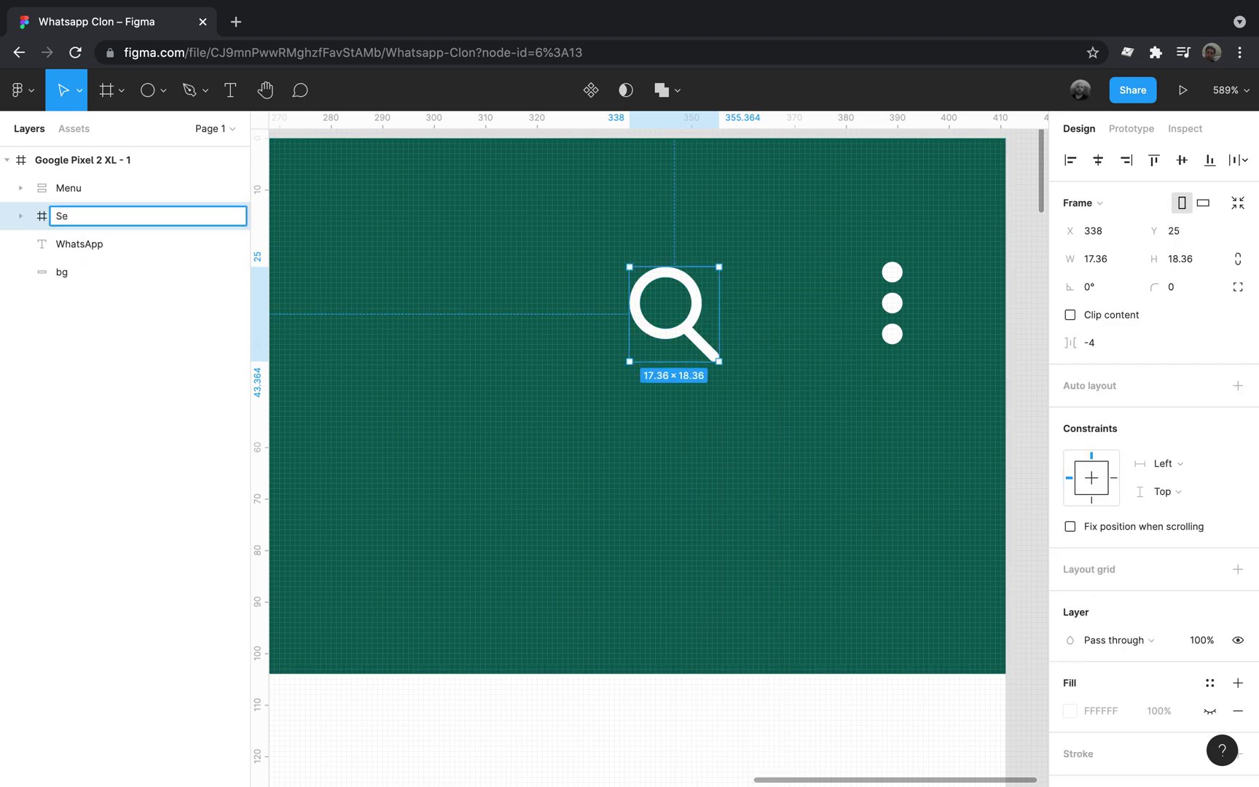
type("ch")
key("Return")
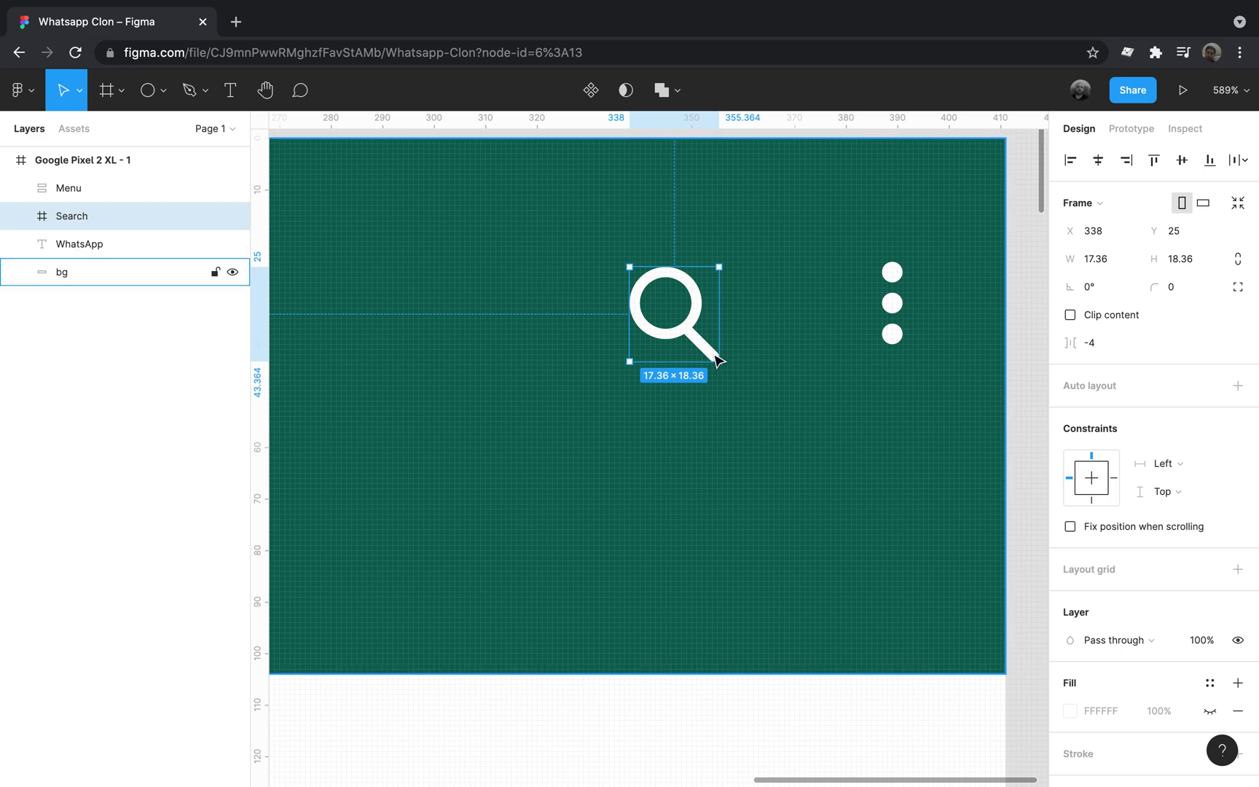
scroll(710, 357, "up", 5)
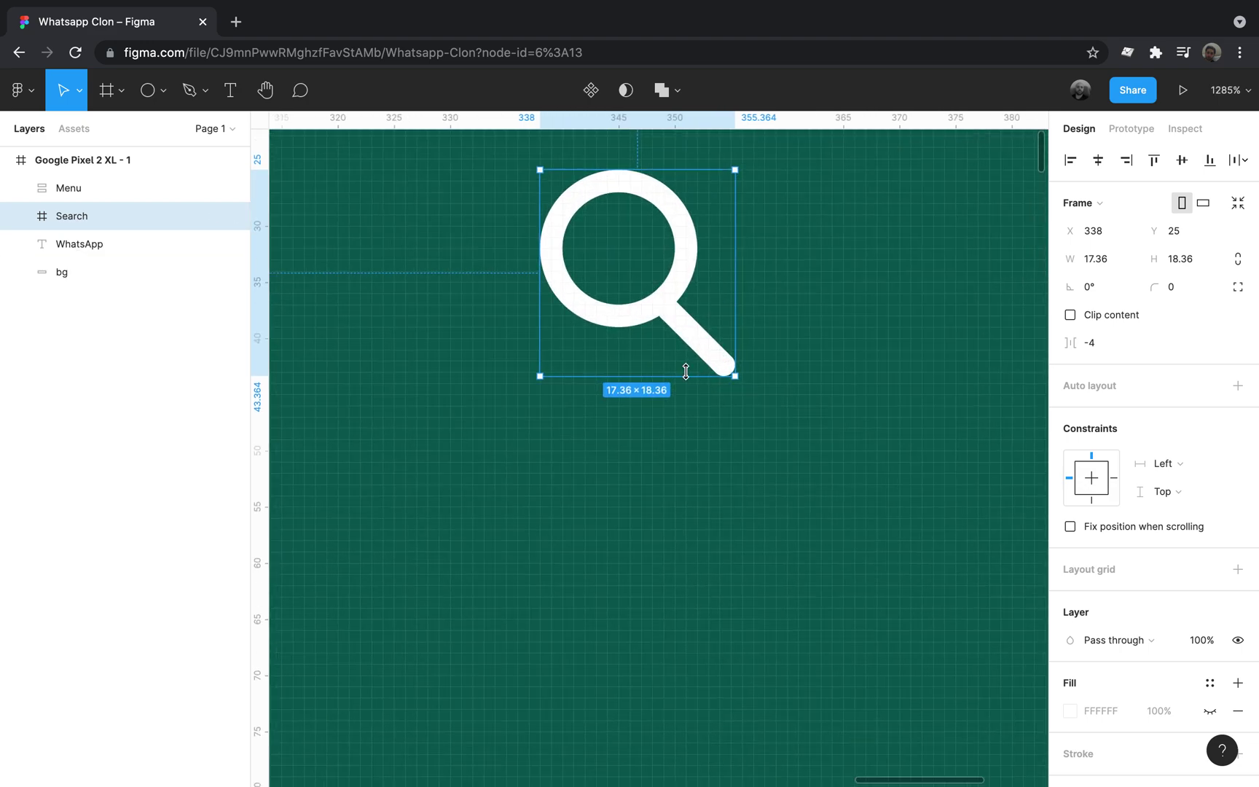
- Resize the Search frame to 20×20 and centre the icon horizontally and vertically inside it
left_click_drag(686, 372, 680, 392)
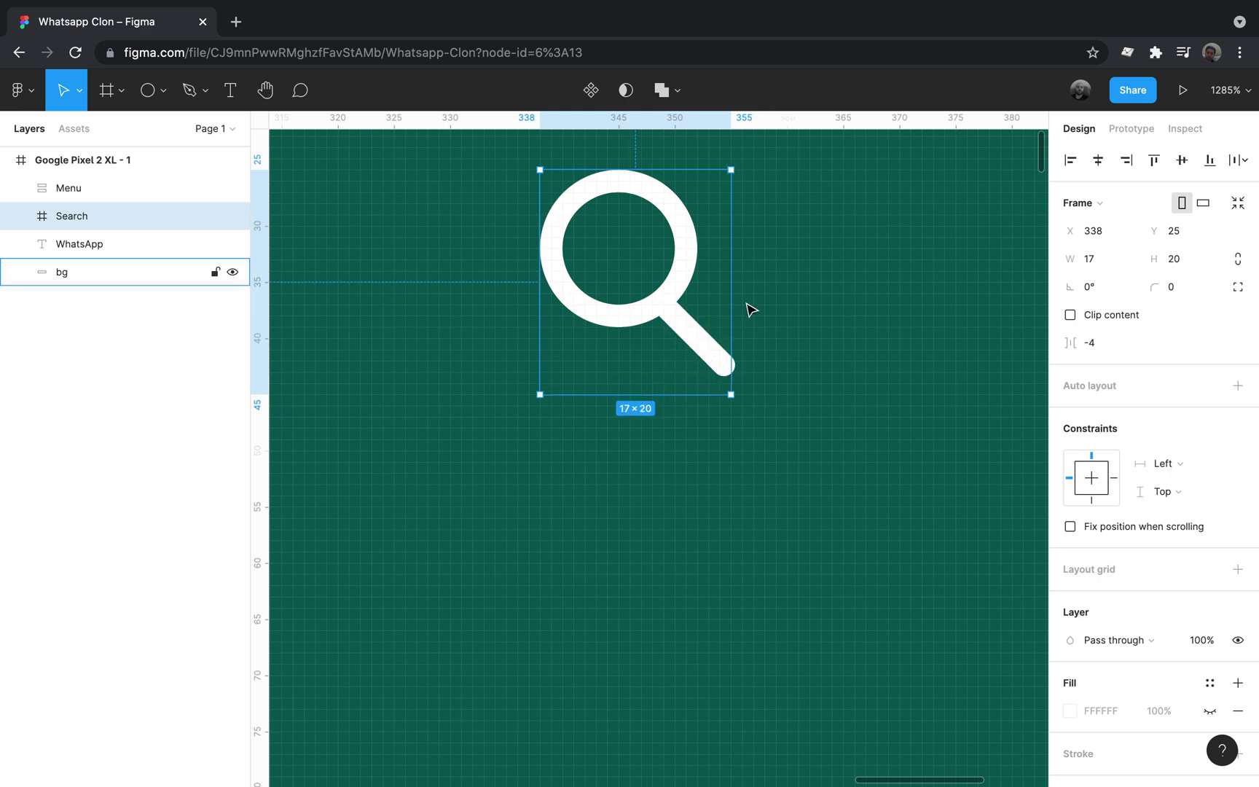
left_click_drag(731, 297, 764, 291)
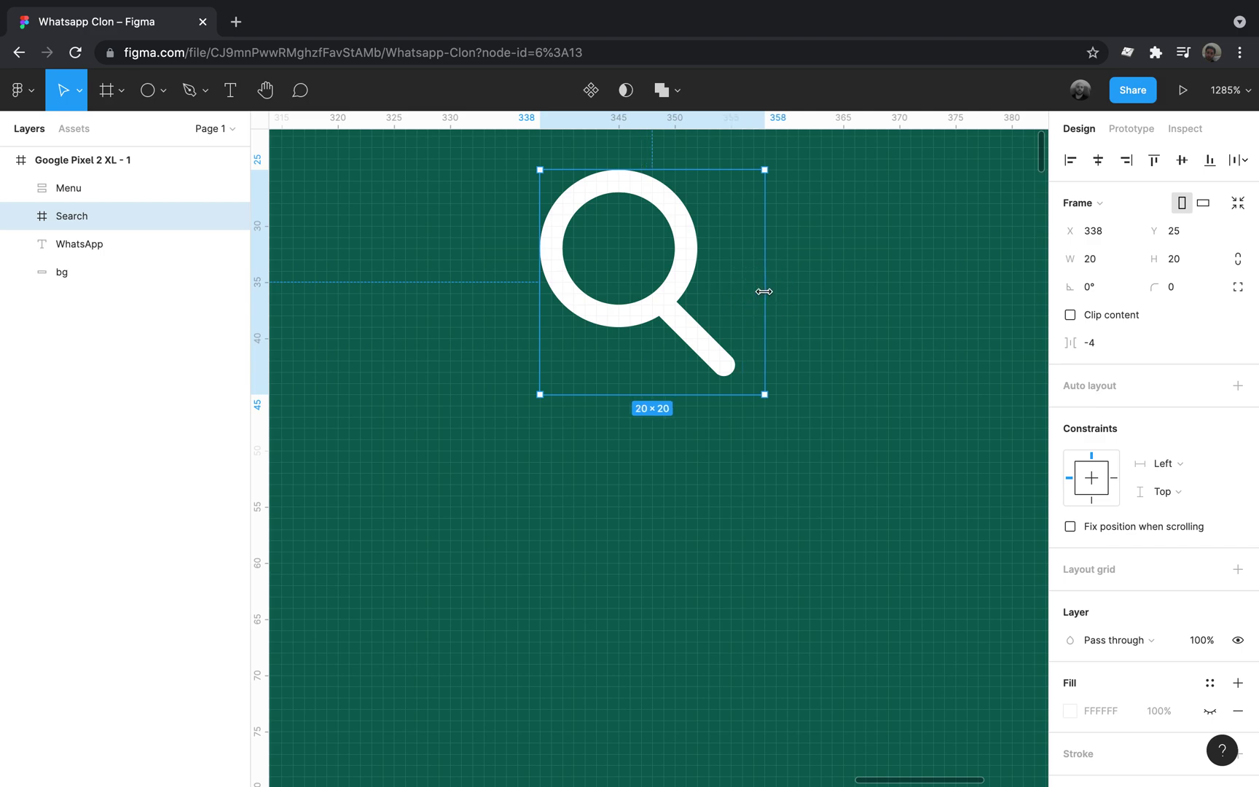
left_click(21, 215)
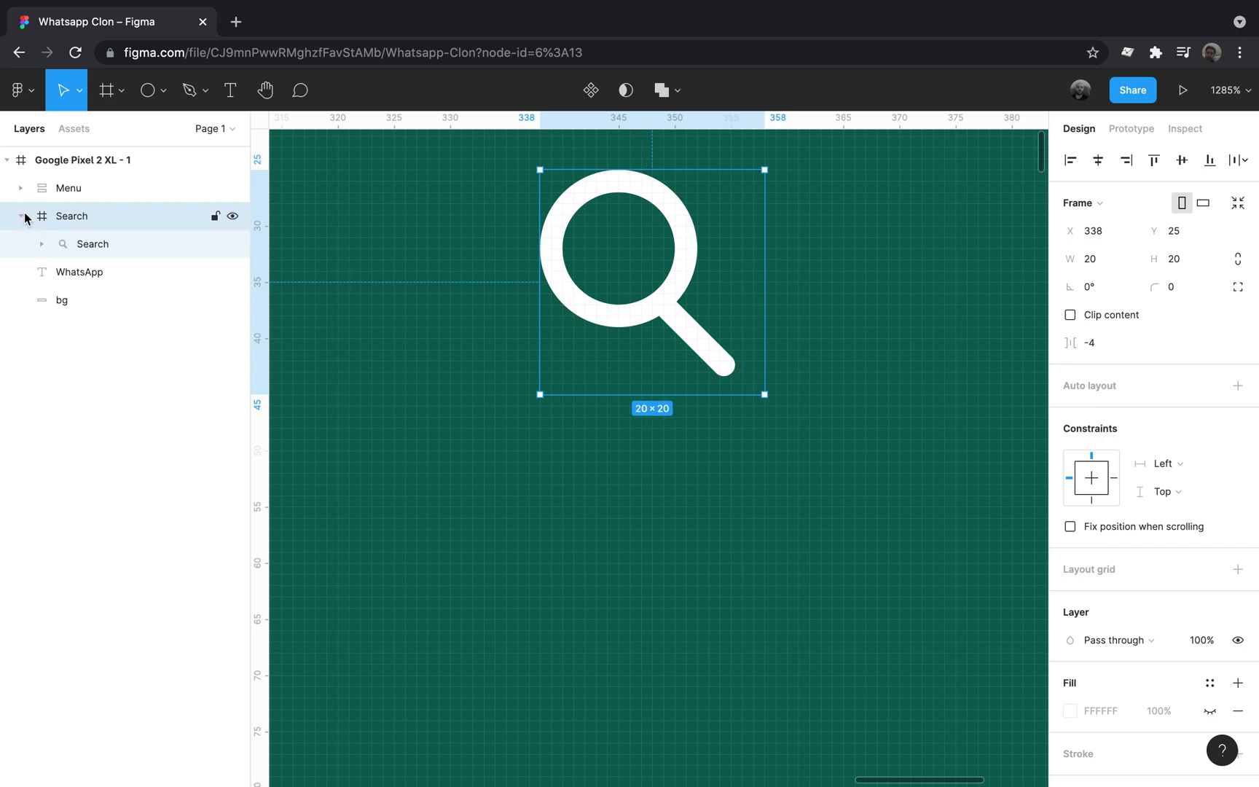
left_click(87, 245)
left_click(1098, 160)
left_click(1191, 164)
- Nudge the Search frame 1 px left to X 337, leaving a 30 gap to Menu
scroll(720, 278, "down", 5)
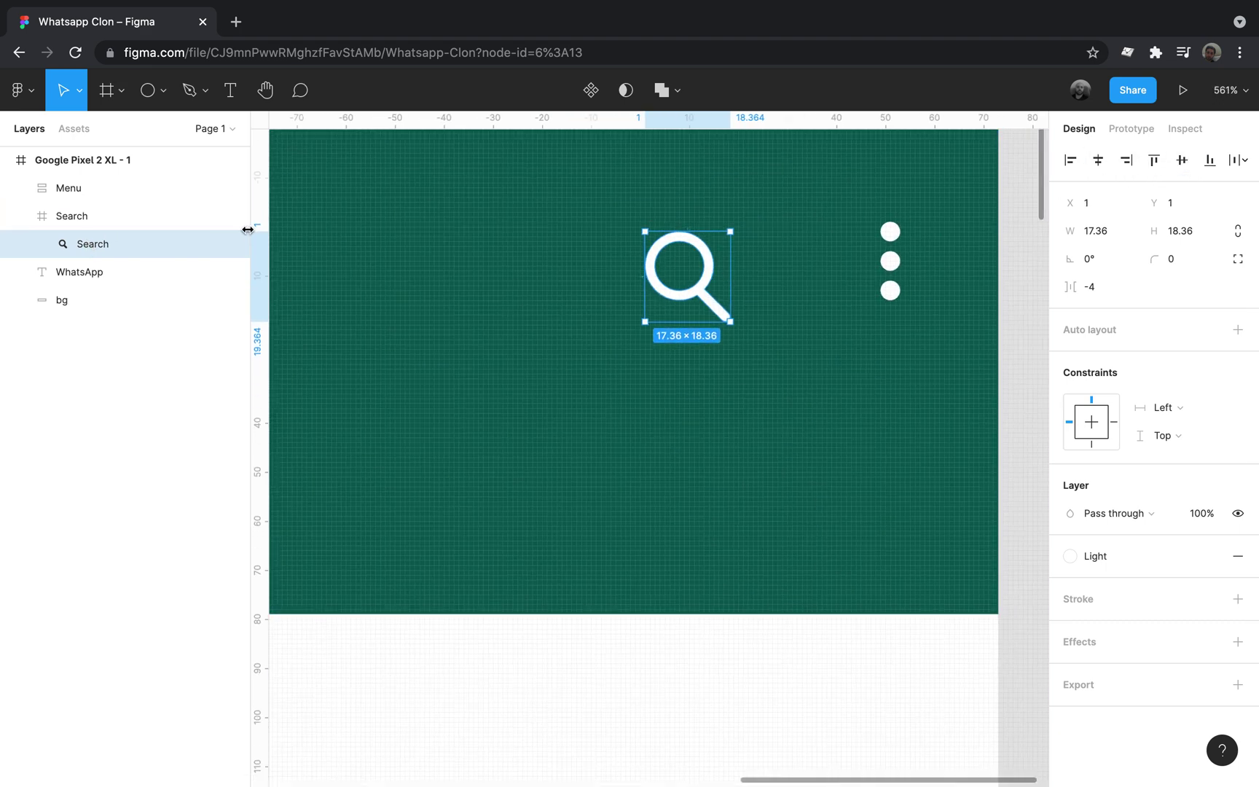
left_click(101, 217)
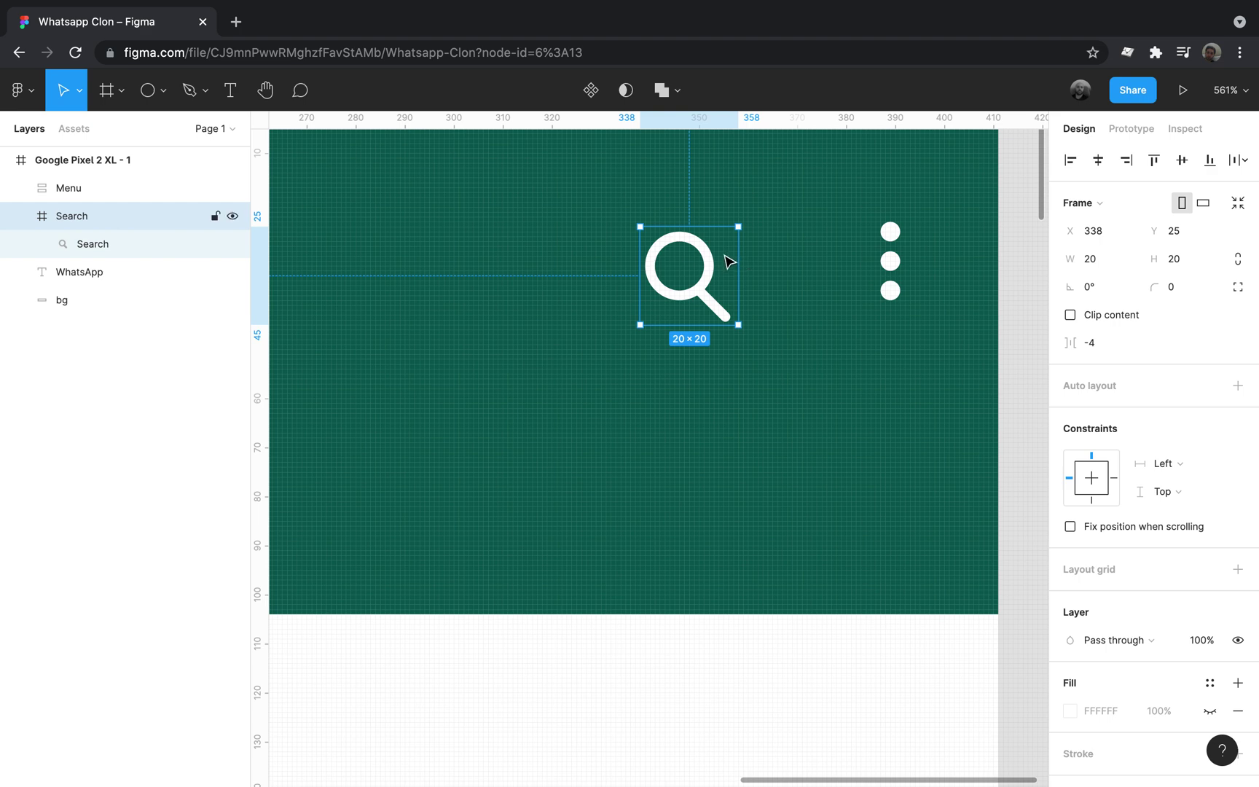
key("alt")
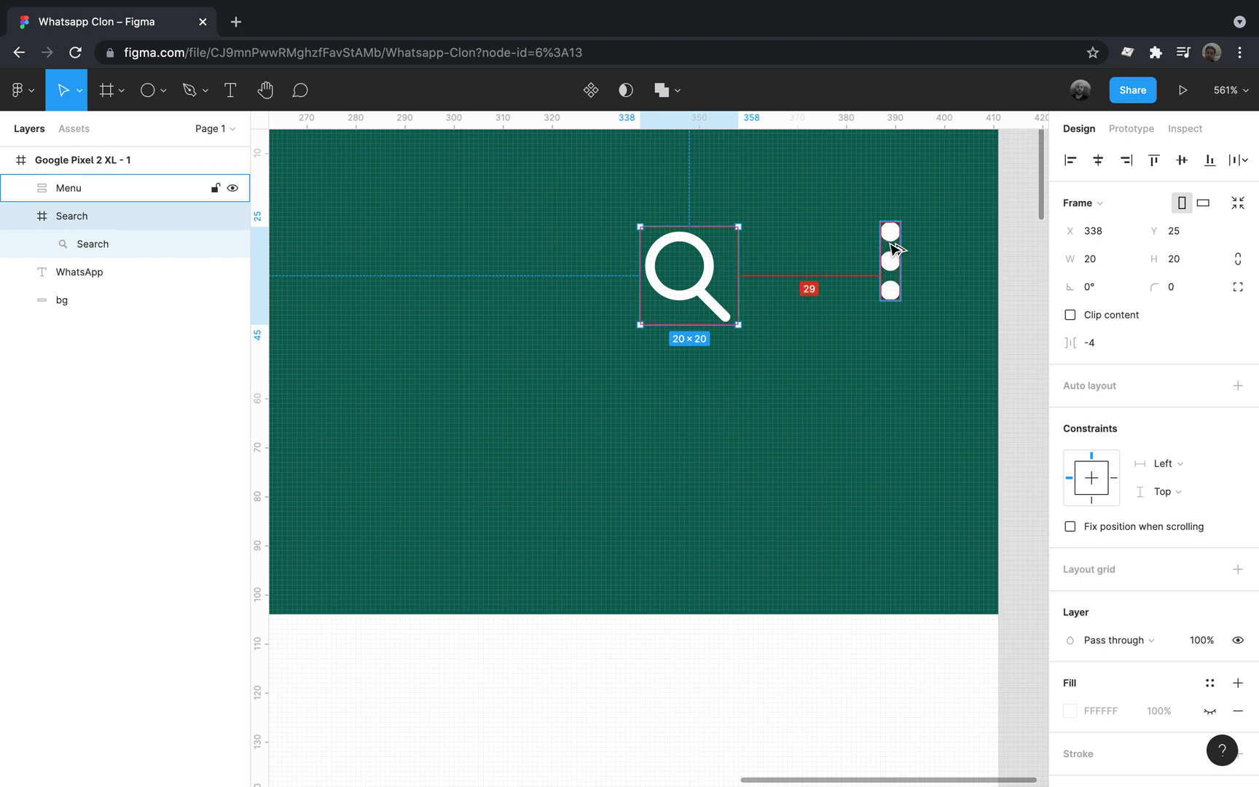
key("Left")
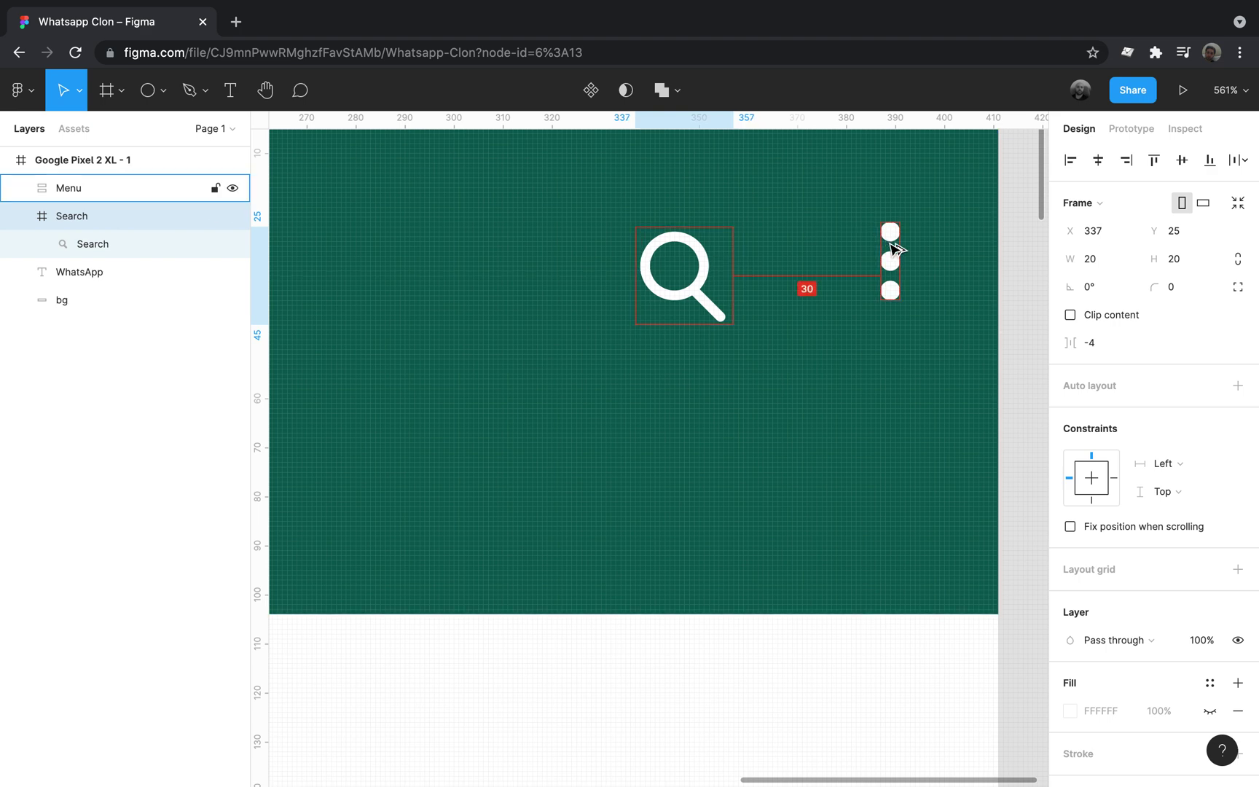
scroll(897, 249, "down", 10)
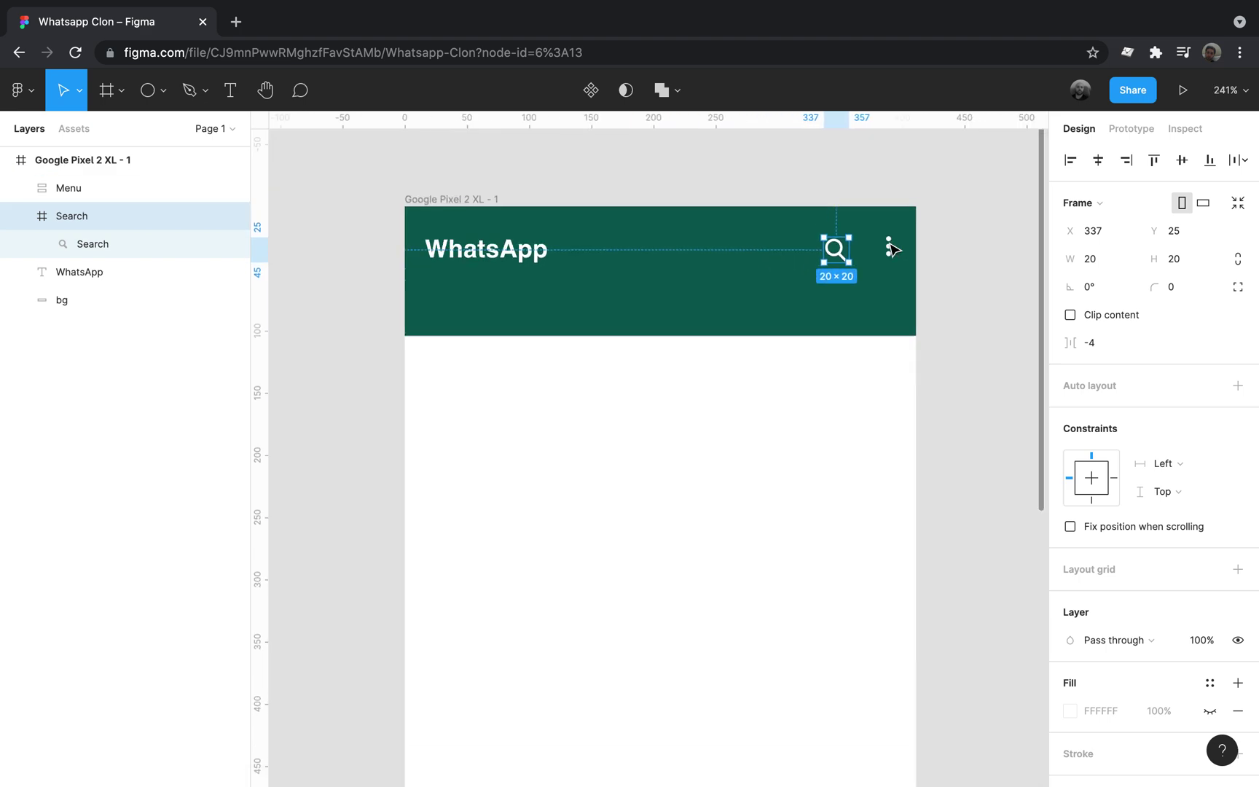
left_click(617, 253)
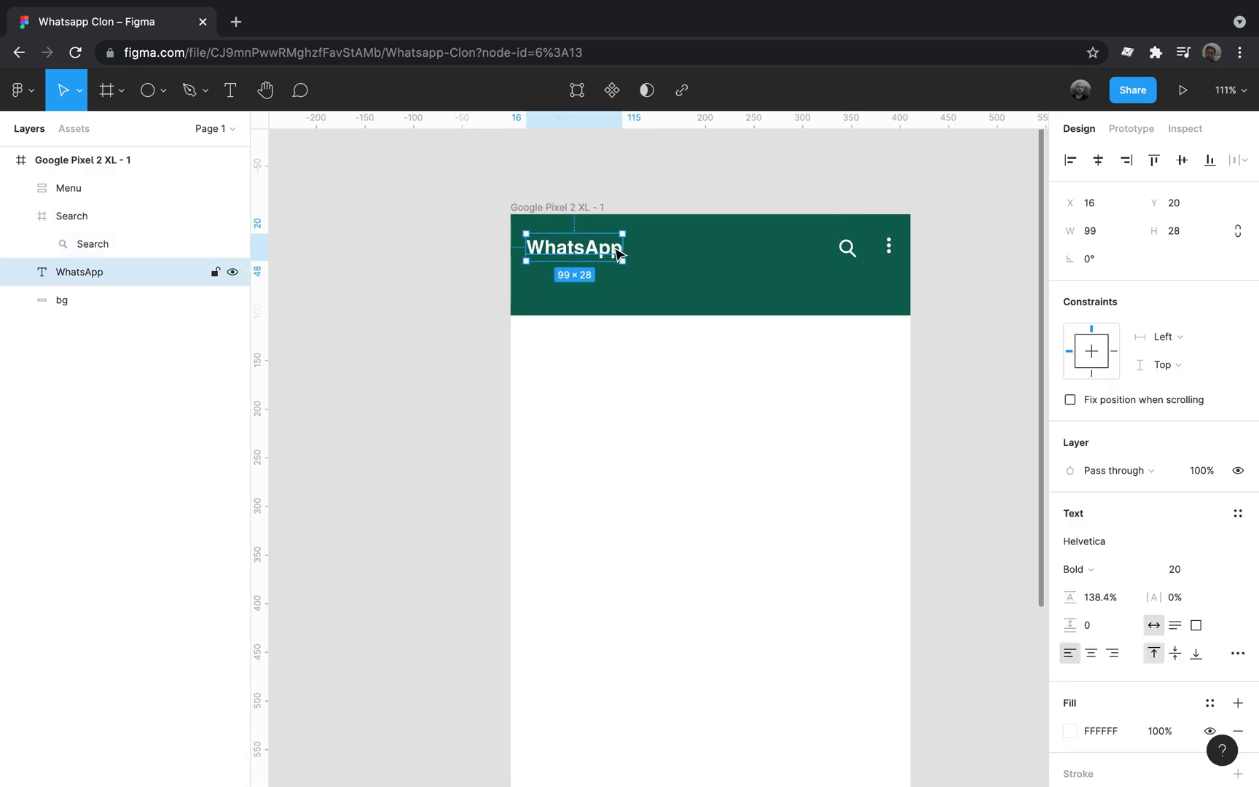
left_click(846, 251, "shift")
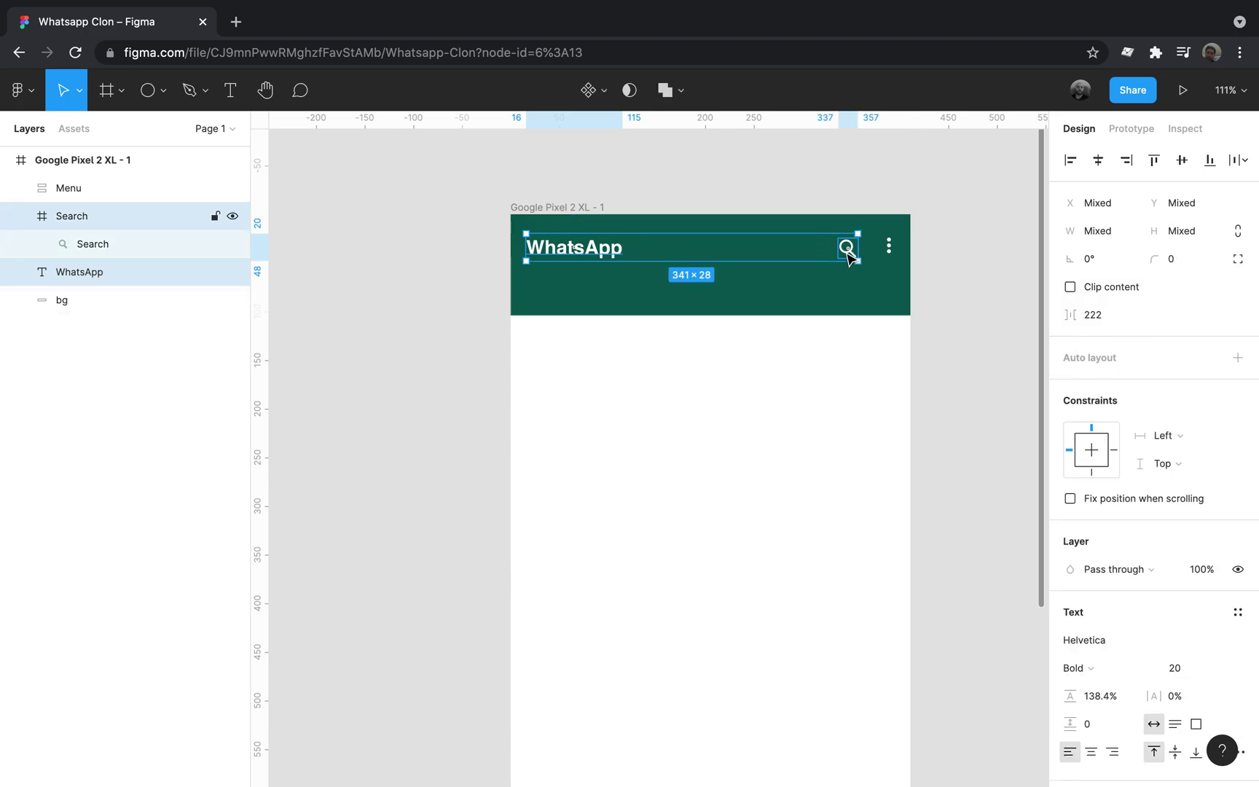
- Align the vertical centres of the WhatsApp title, Search frame and Menu dots, then deselect
left_click(889, 247, "shift")
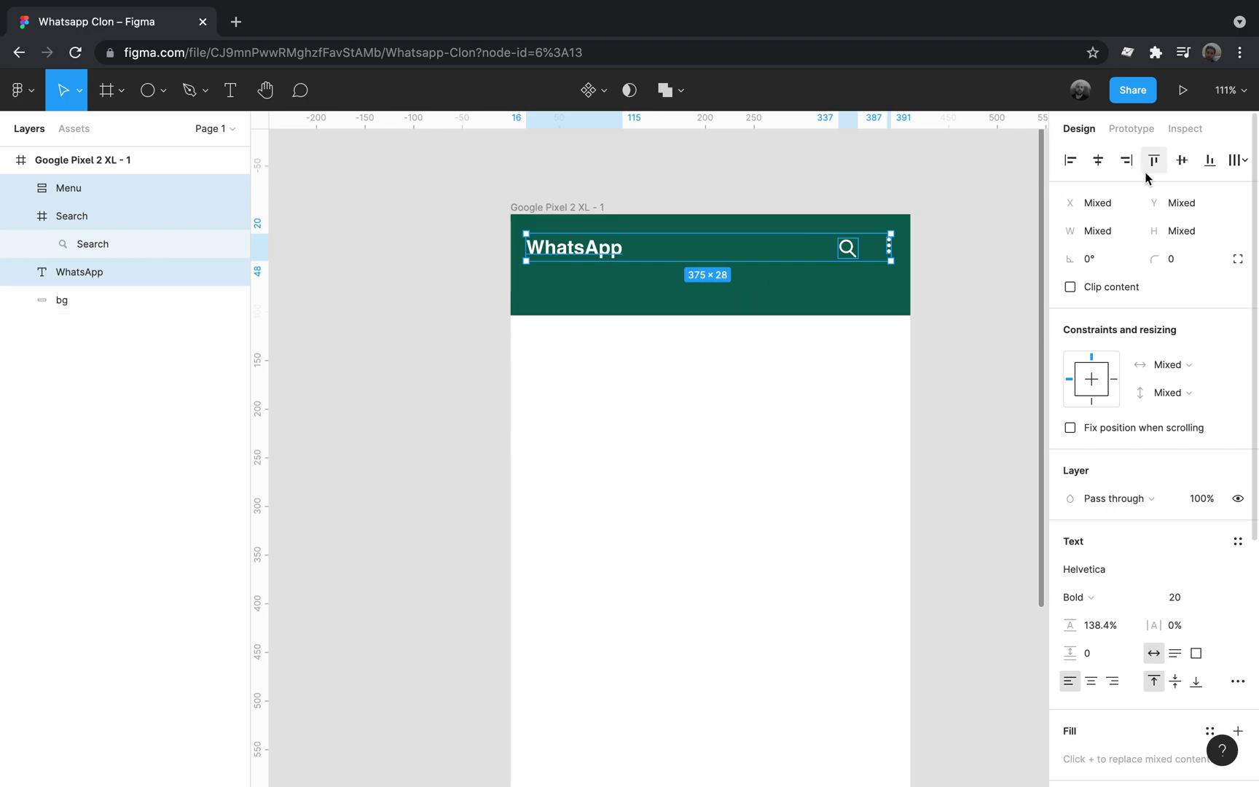
left_click(1182, 160)
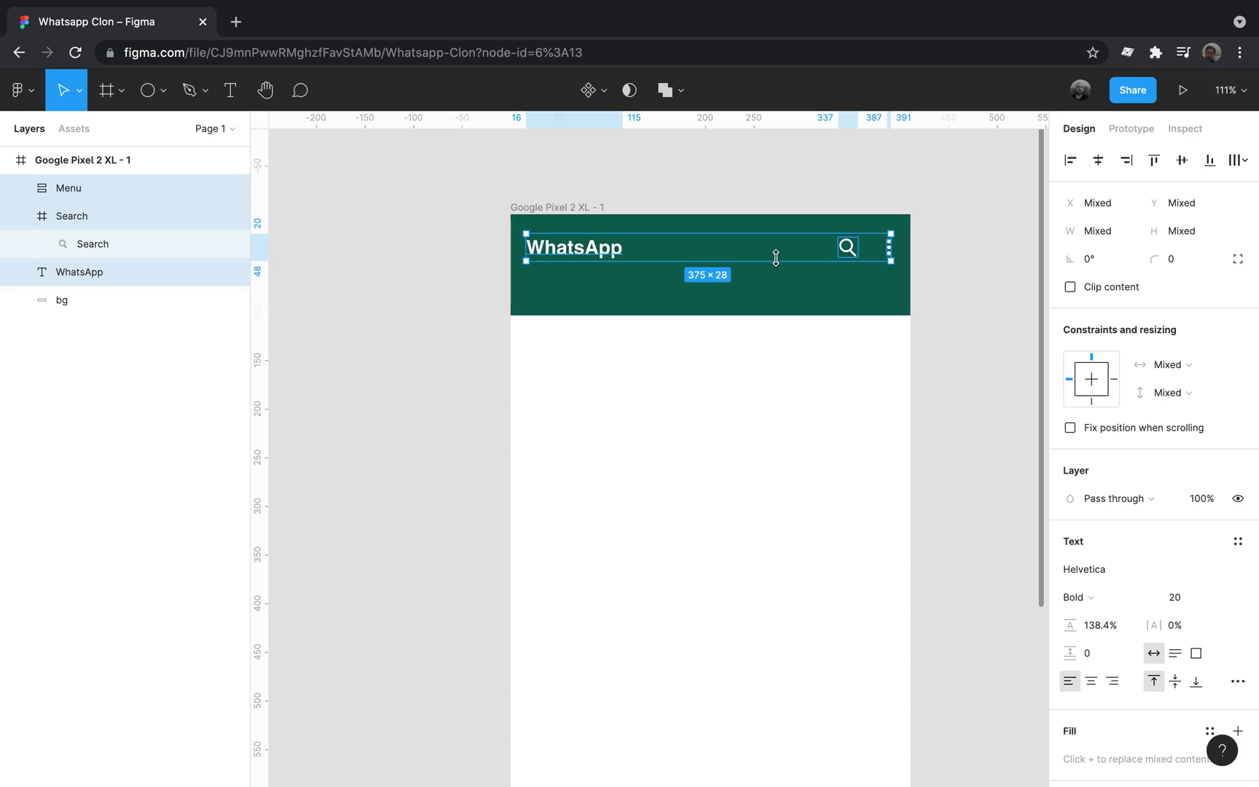
key("alt")
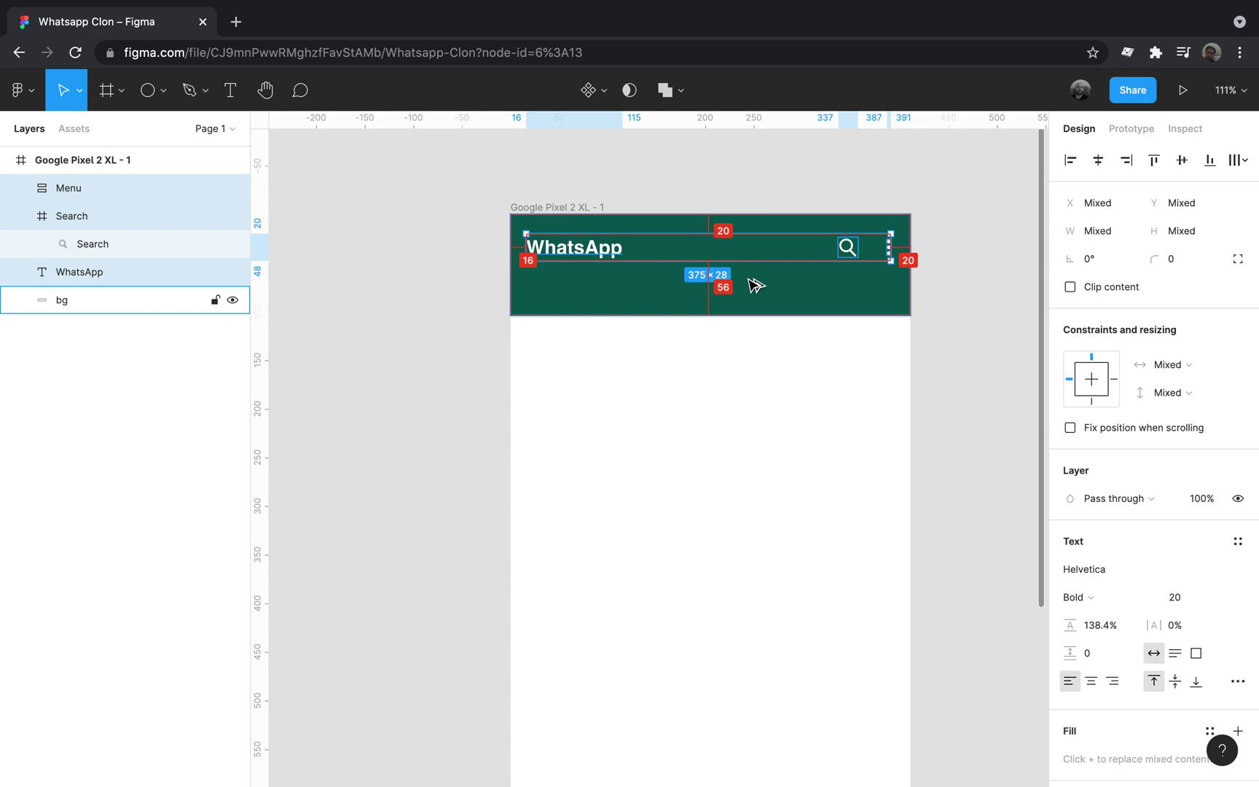
left_click(753, 284)
left_click(762, 178)
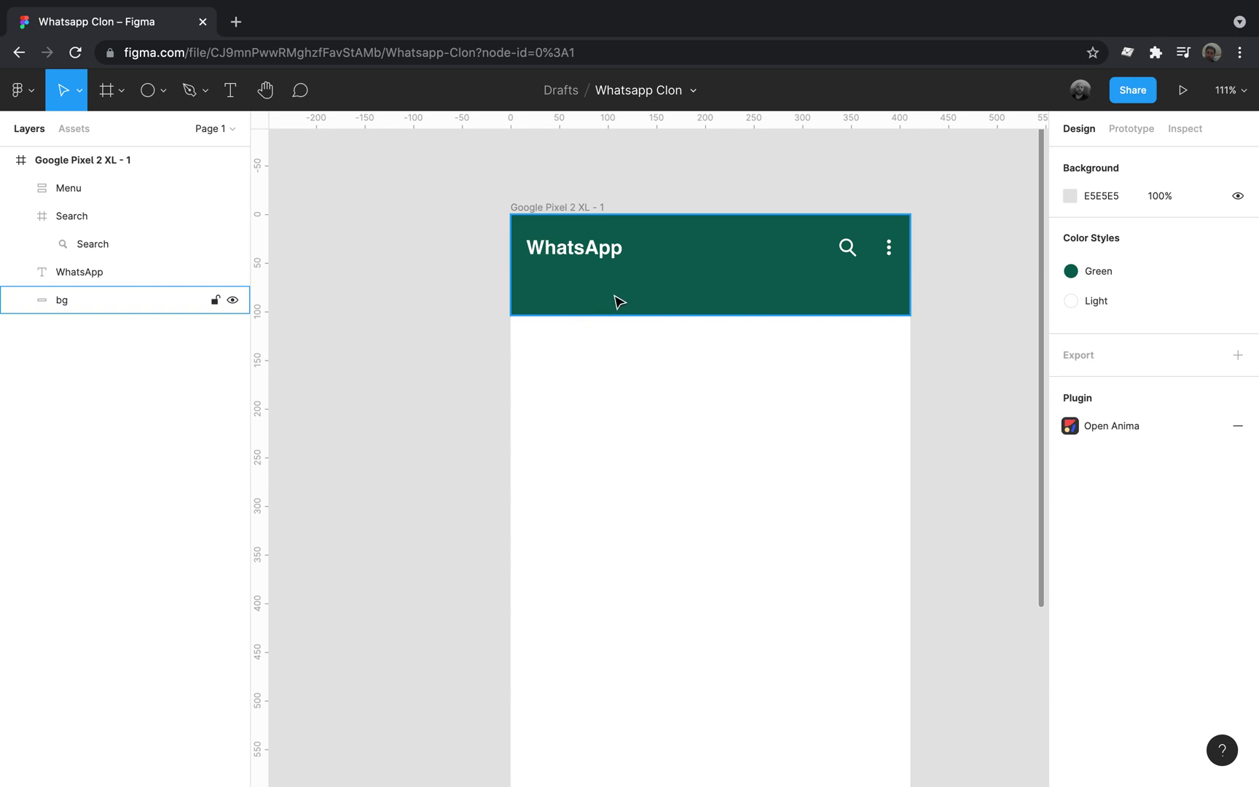
left_click(965, 294)
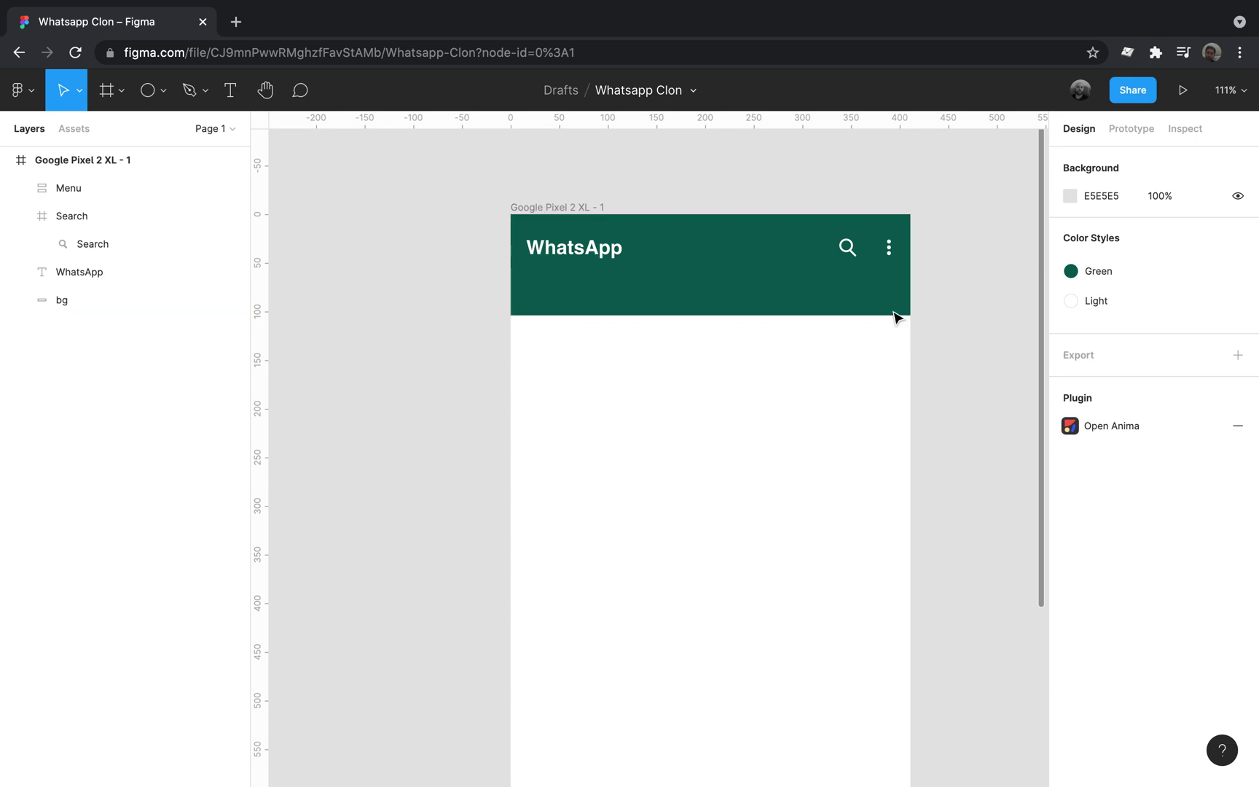